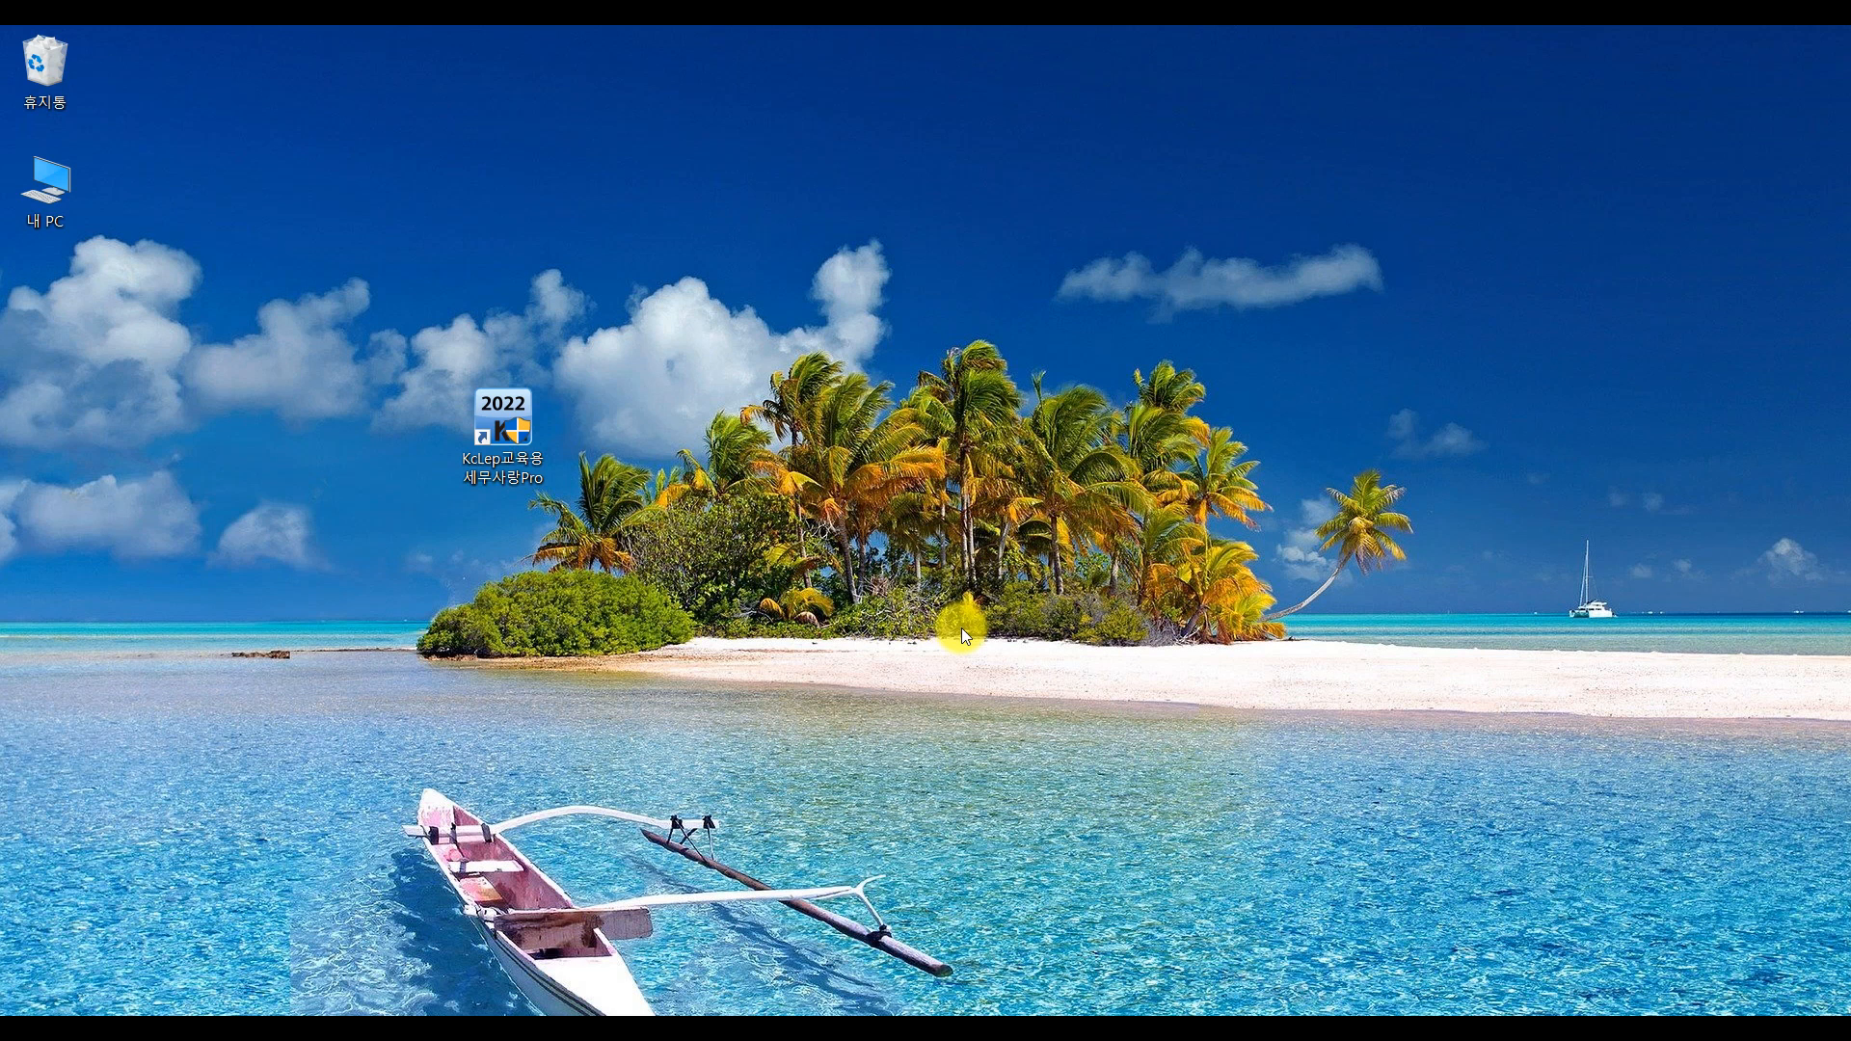
# Move the KcLep 2022 shortcut higher on the desktop and restore the Edge exam-site window
pyautogui.moveTo(525, 436); pyautogui.dragTo(616, 229)
pyautogui.click(616, 229)
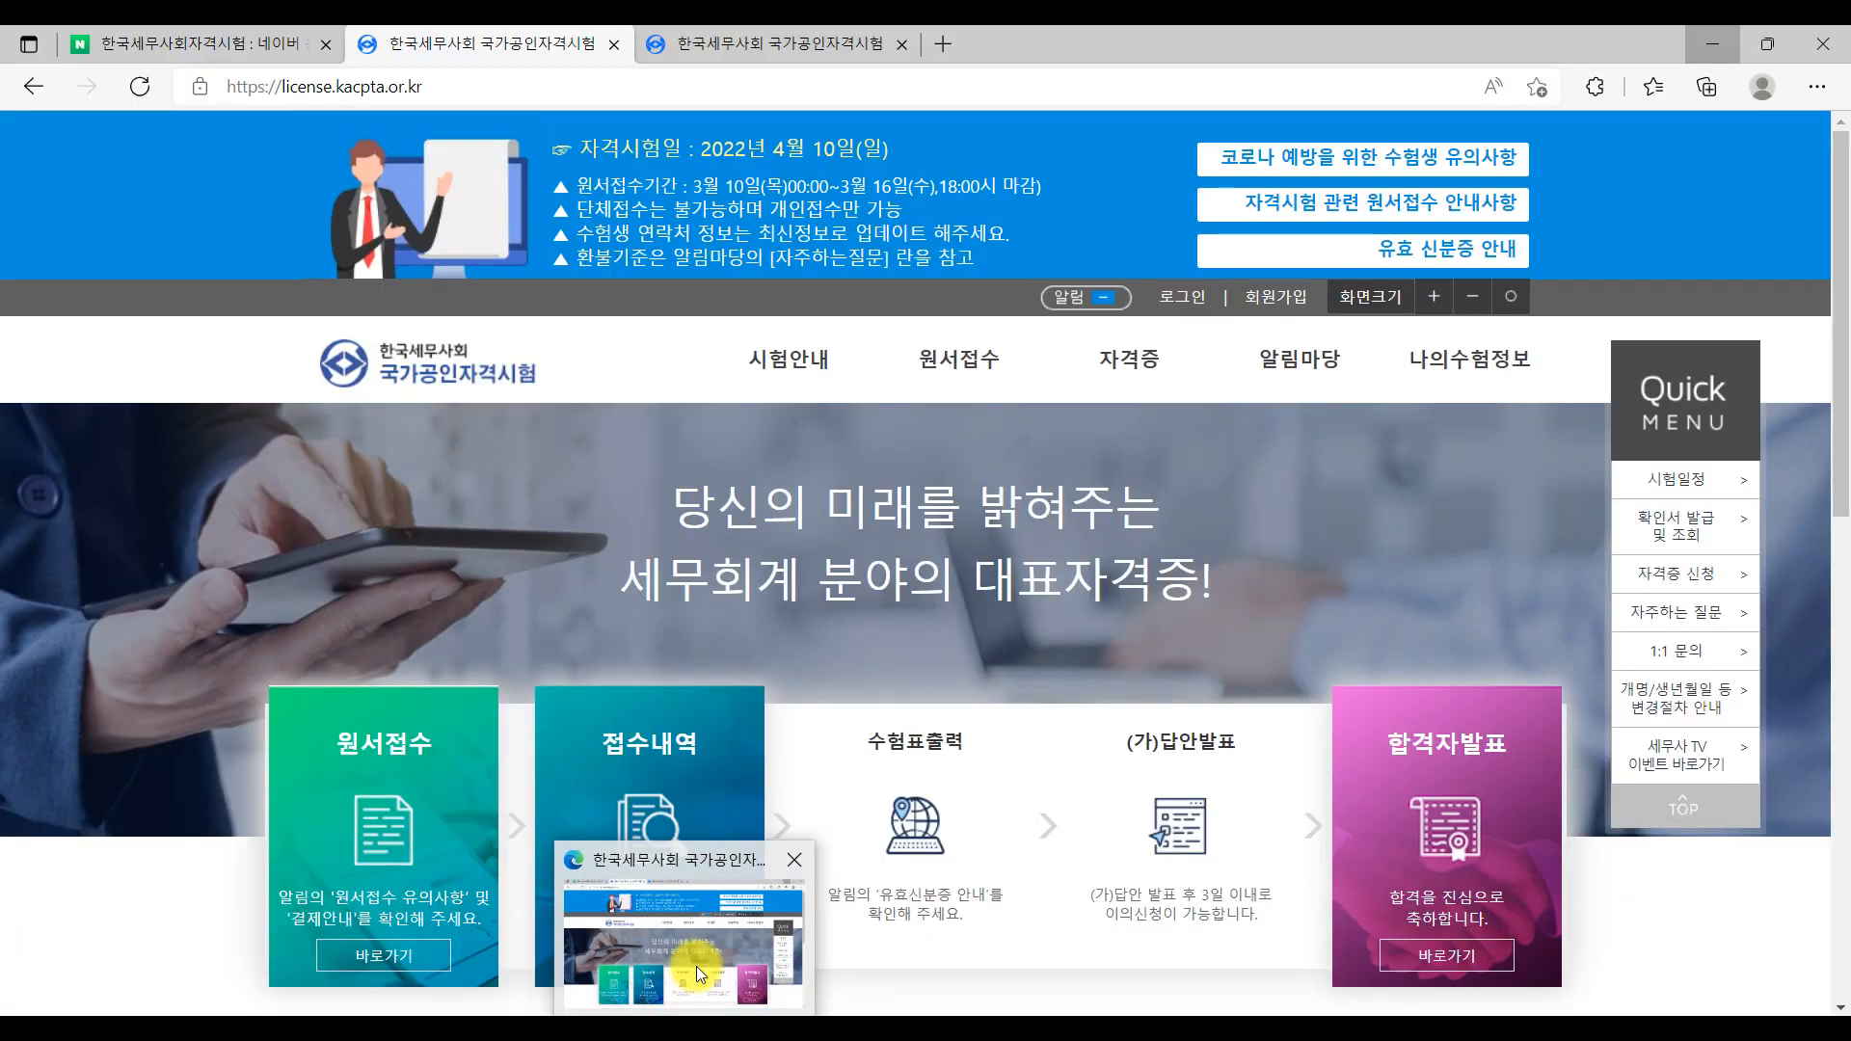
pyautogui.click(696, 966)
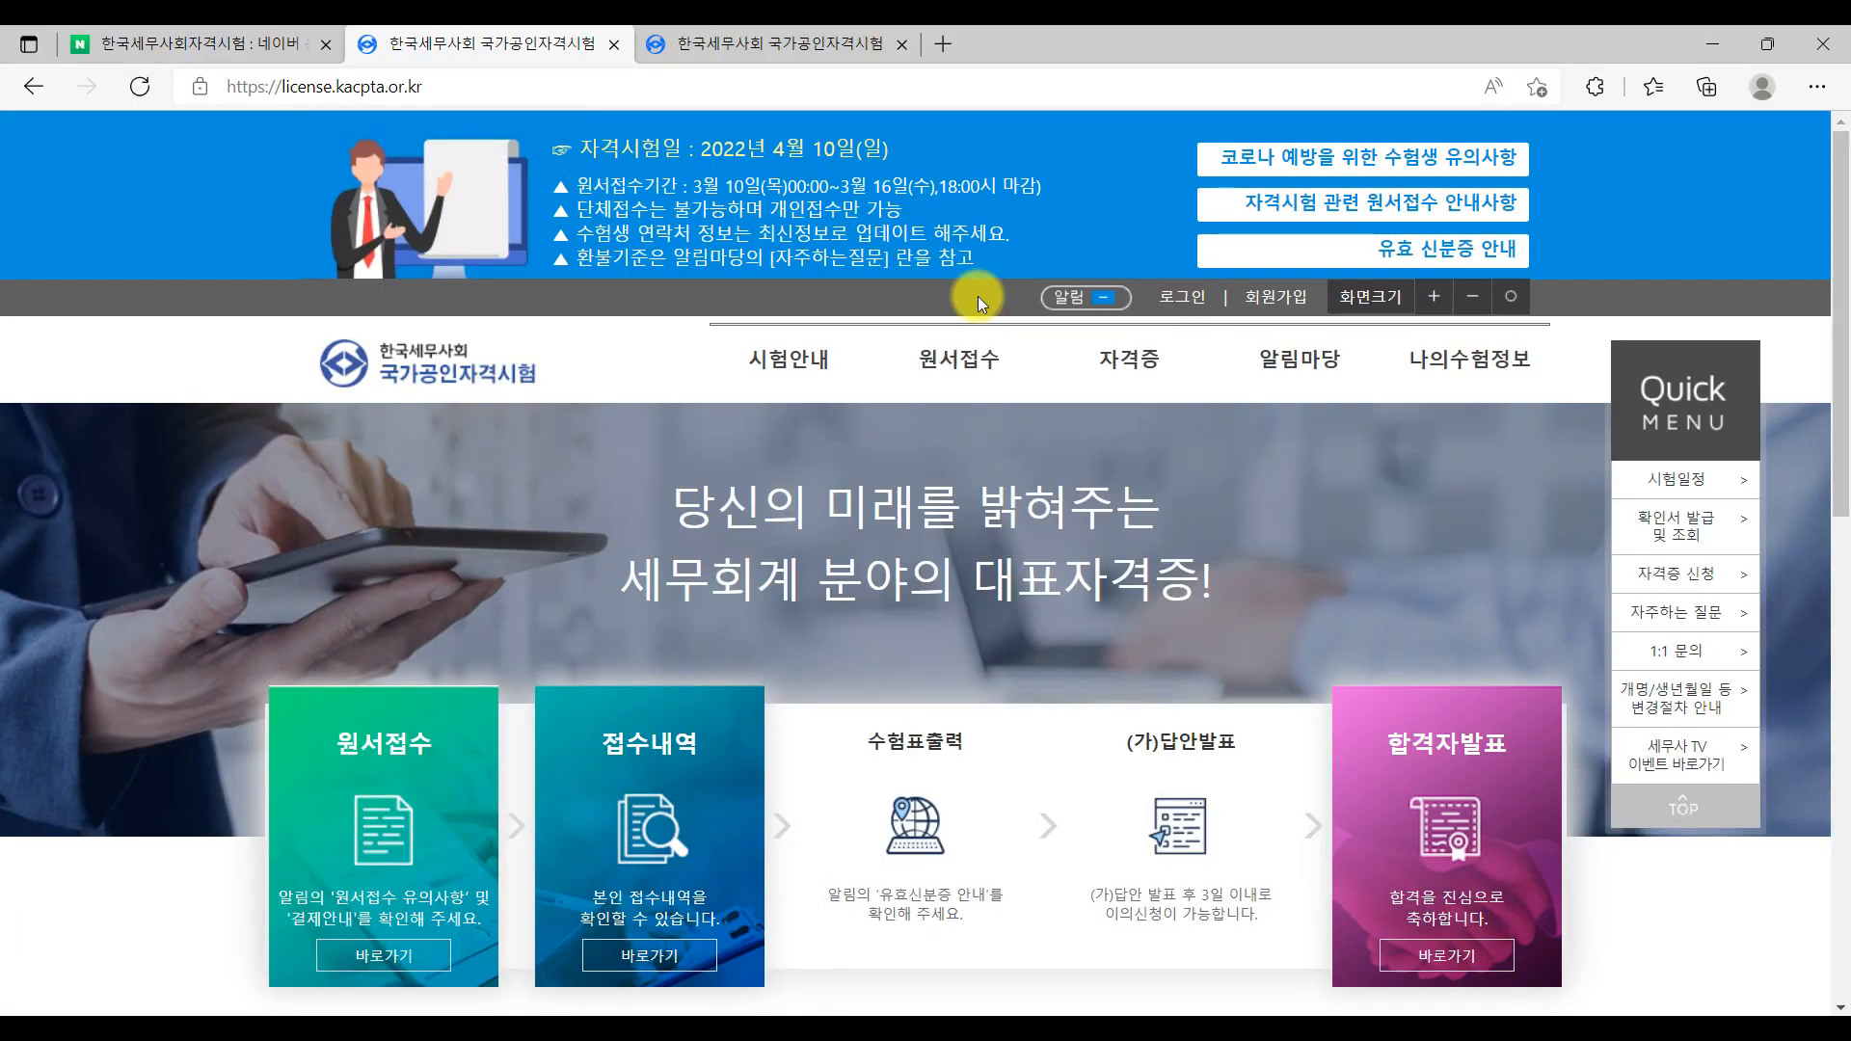
# Scroll the 한국세무사회 homepage, then switch to the tab with the 기출문제 past exam board
pyautogui.click(1185, 299)
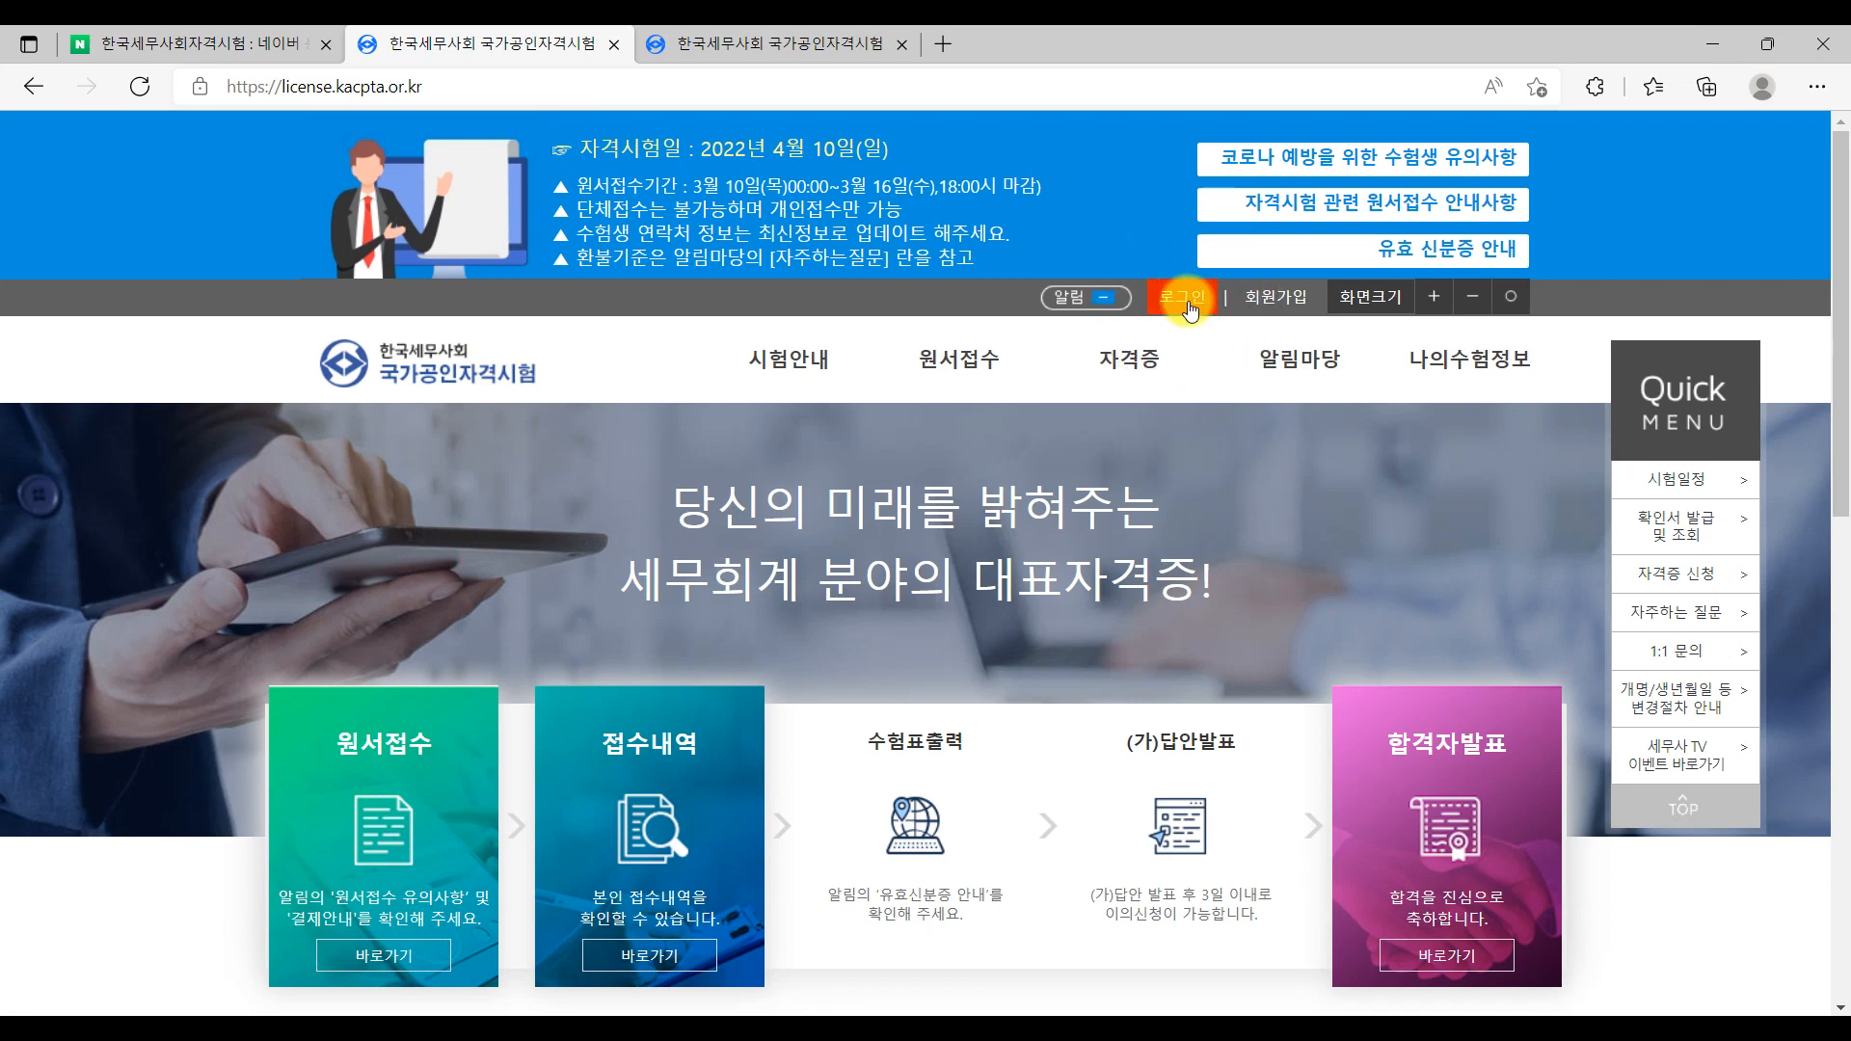
pyautogui.moveTo(1149, 586)
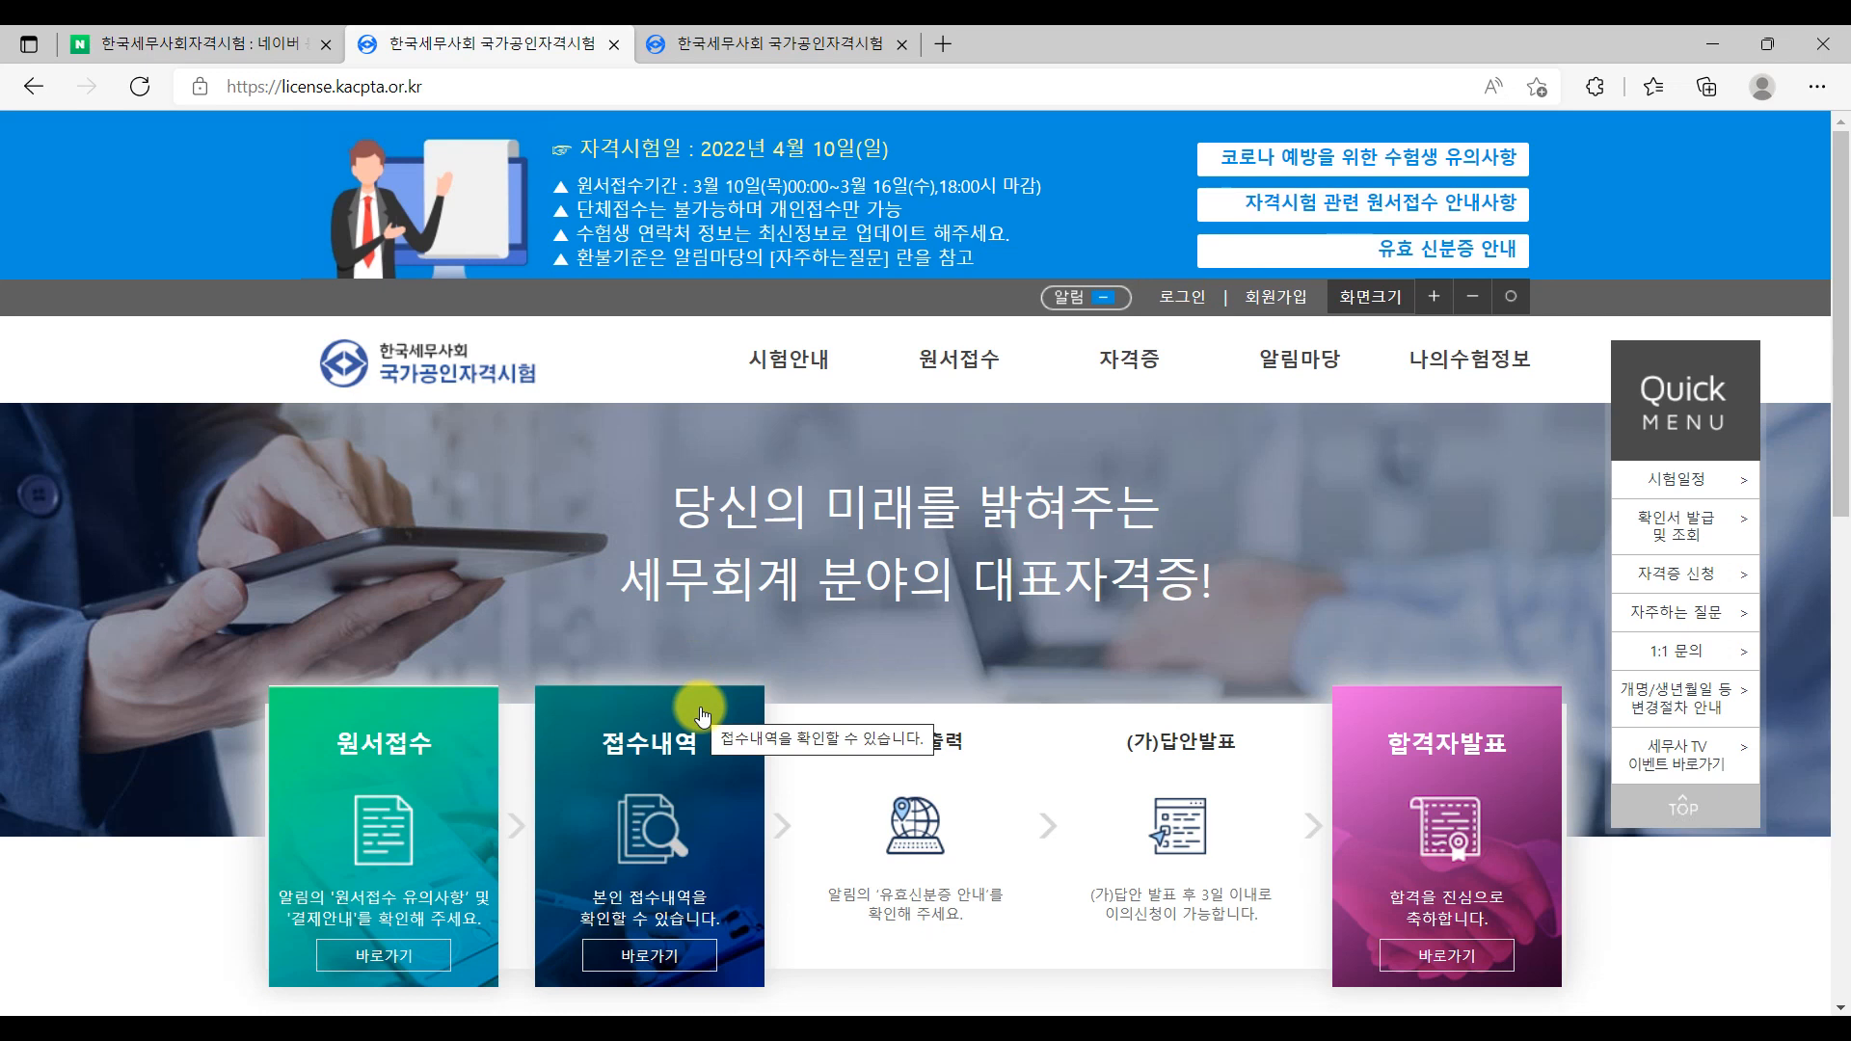
pyautogui.scroll(-12, 1045, 598)
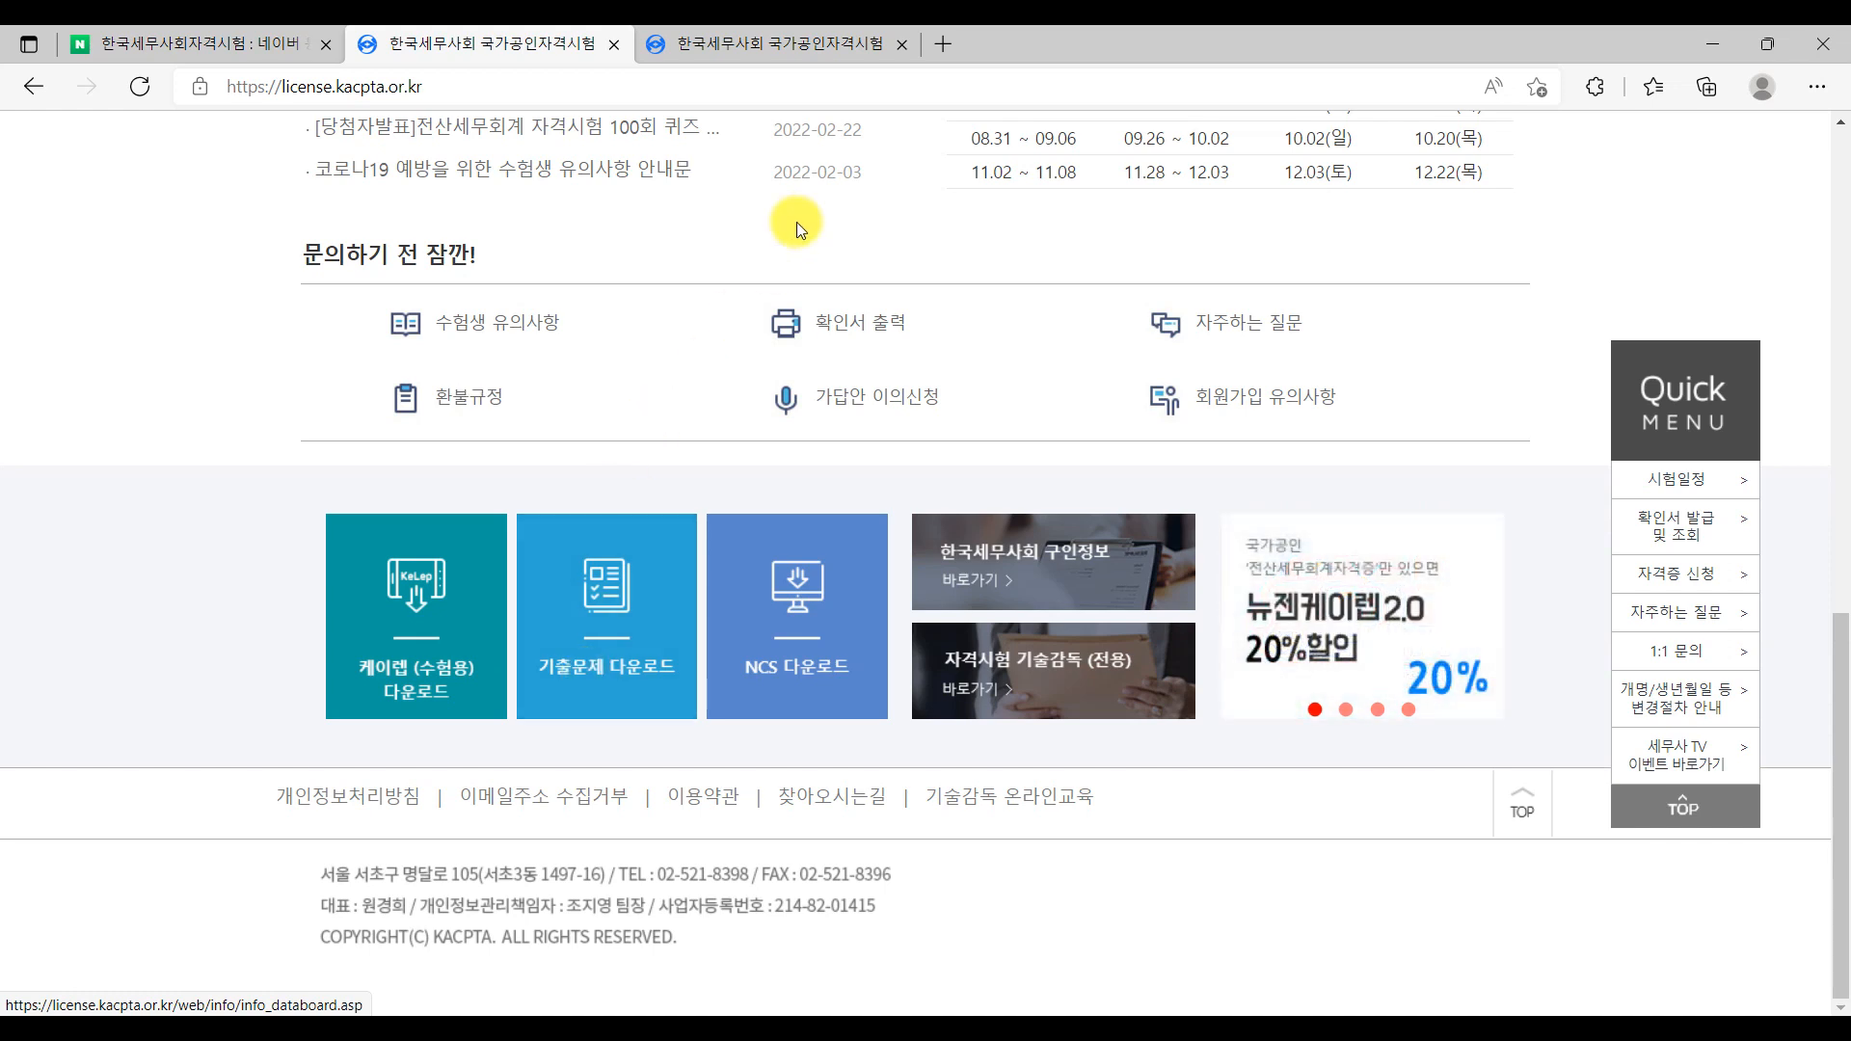
pyautogui.click(827, 46)
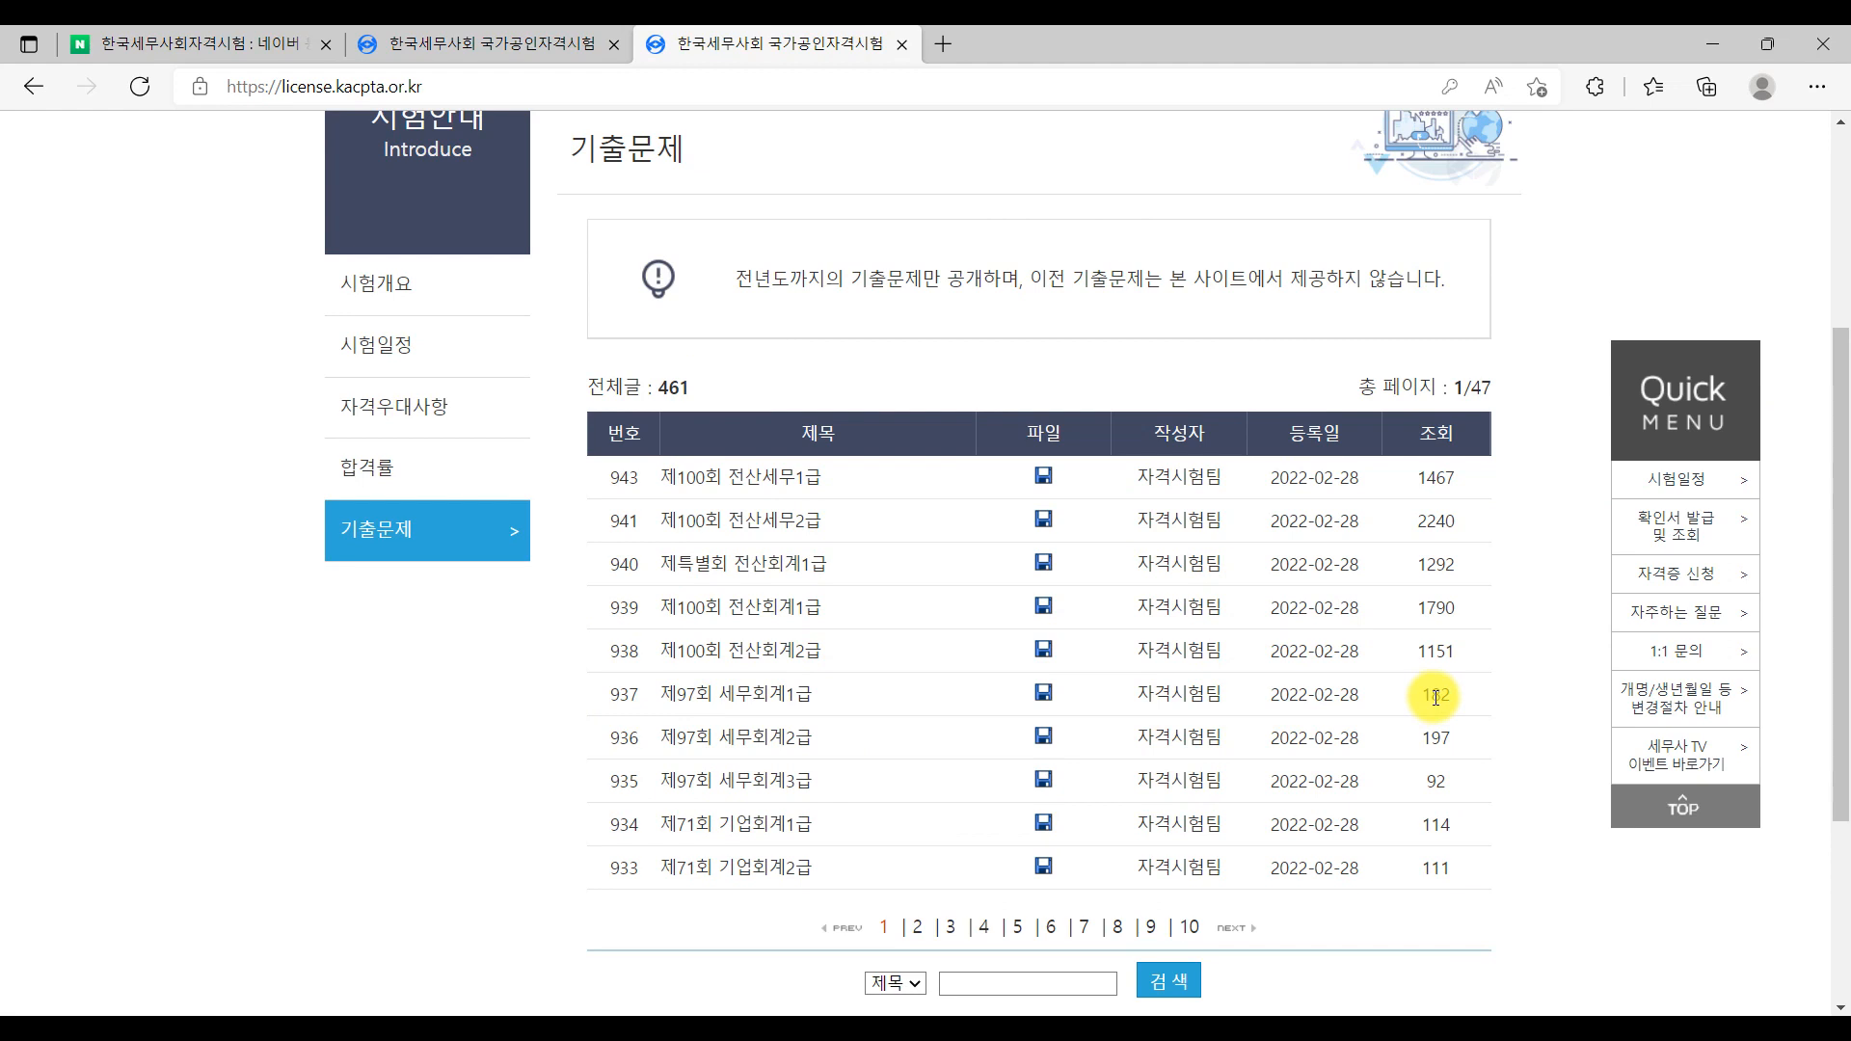
# Download the 제100회 전산회계2급 exam zip from its post and minimize Edge
pyautogui.click(703, 669)
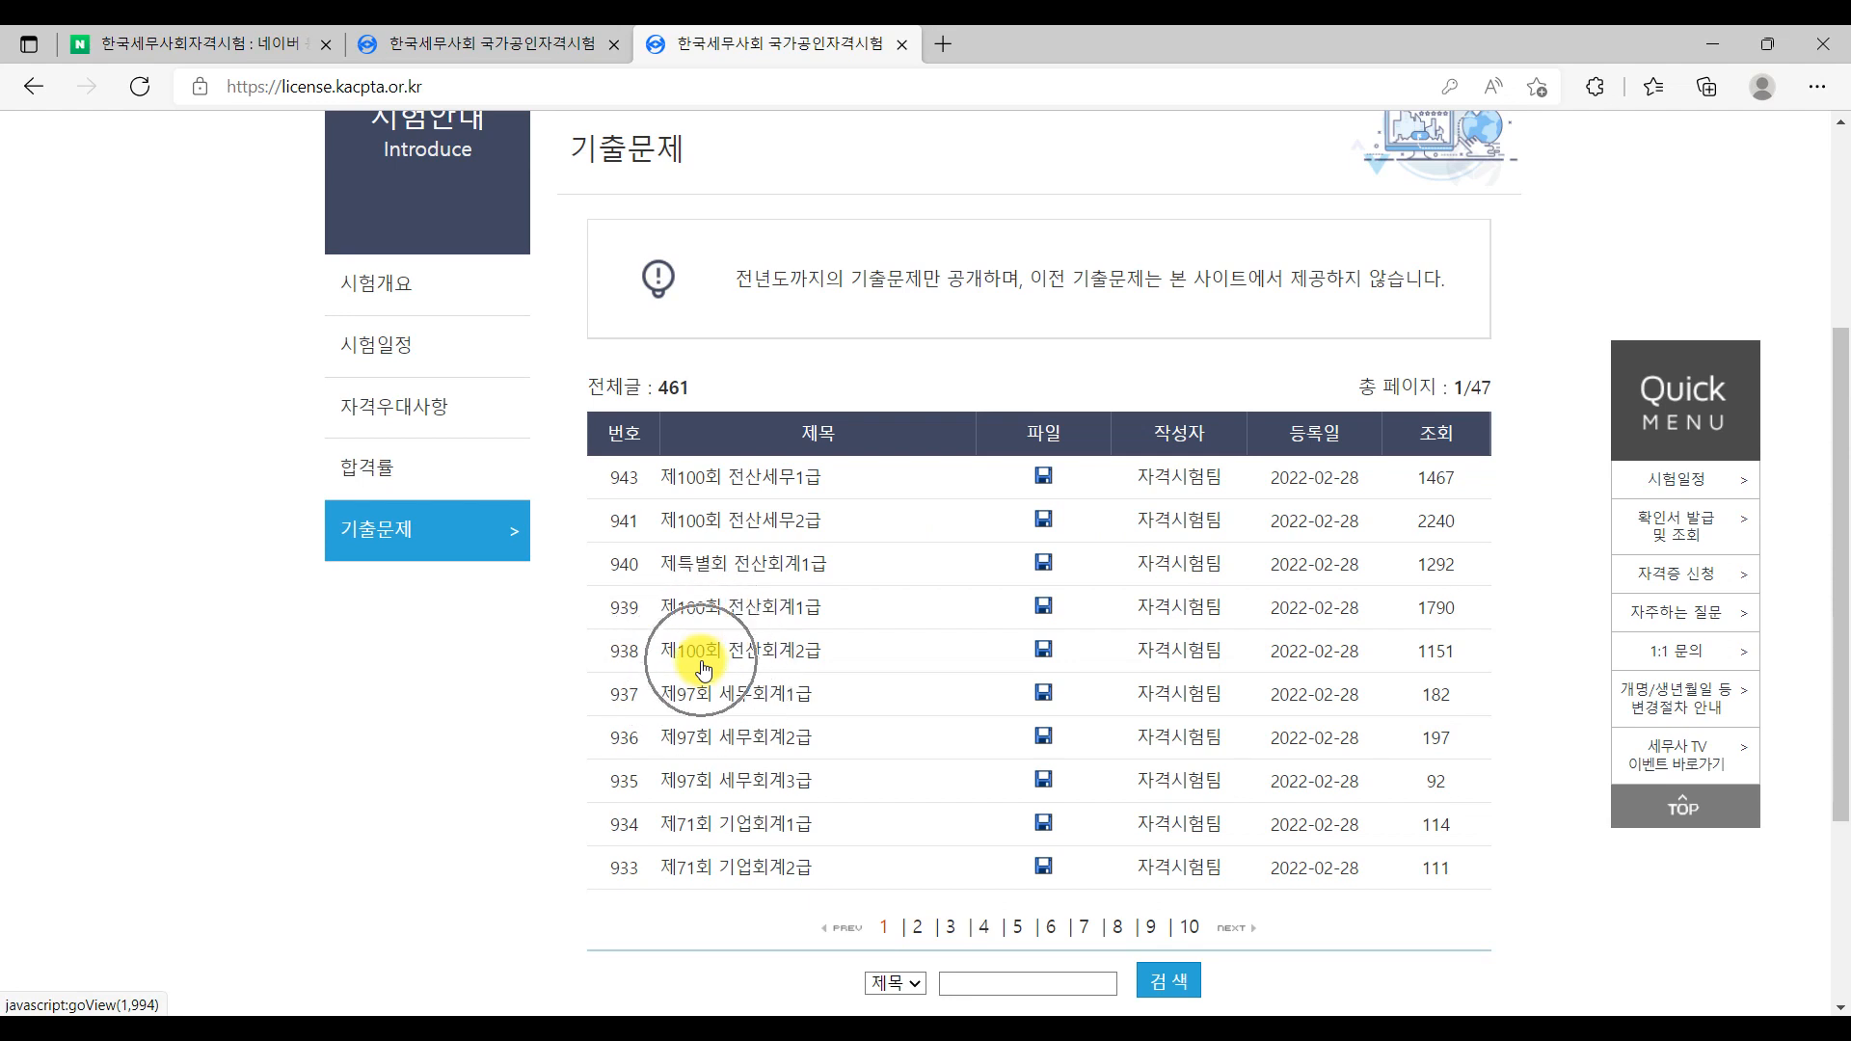
pyautogui.click(1043, 663)
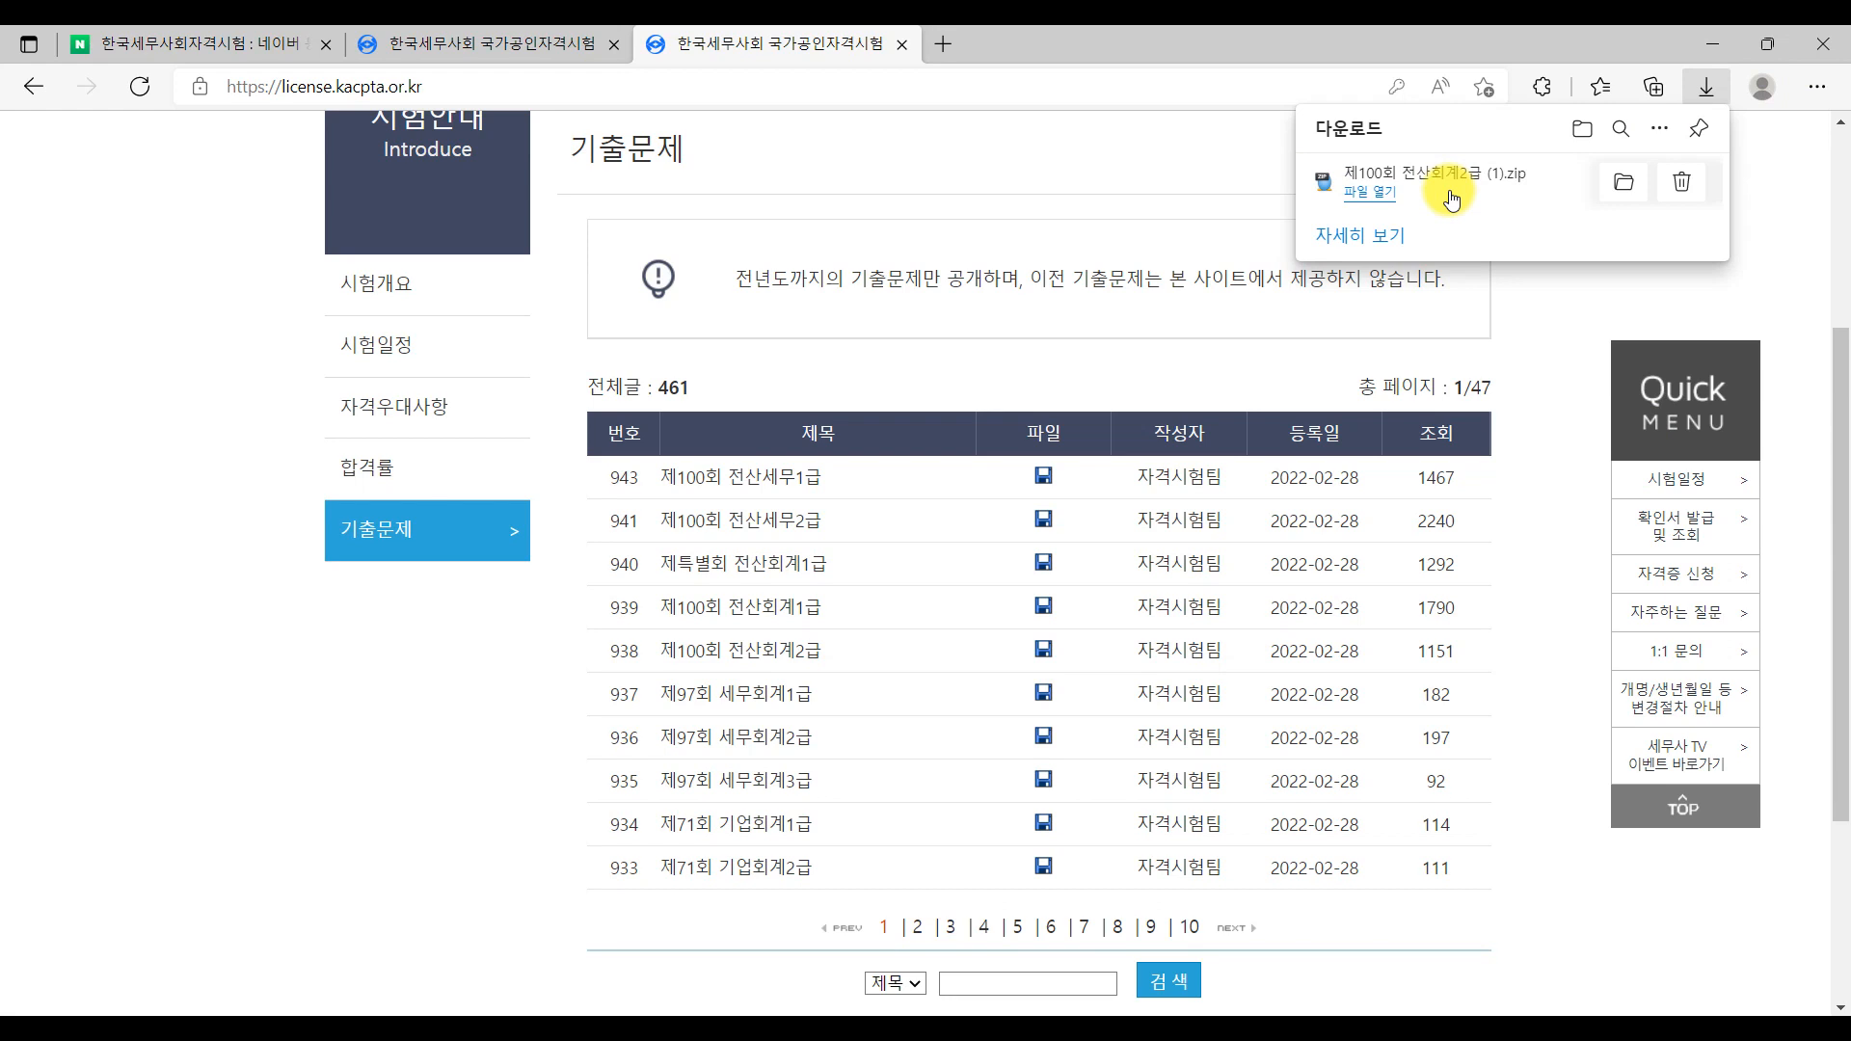
pyautogui.click(1722, 44)
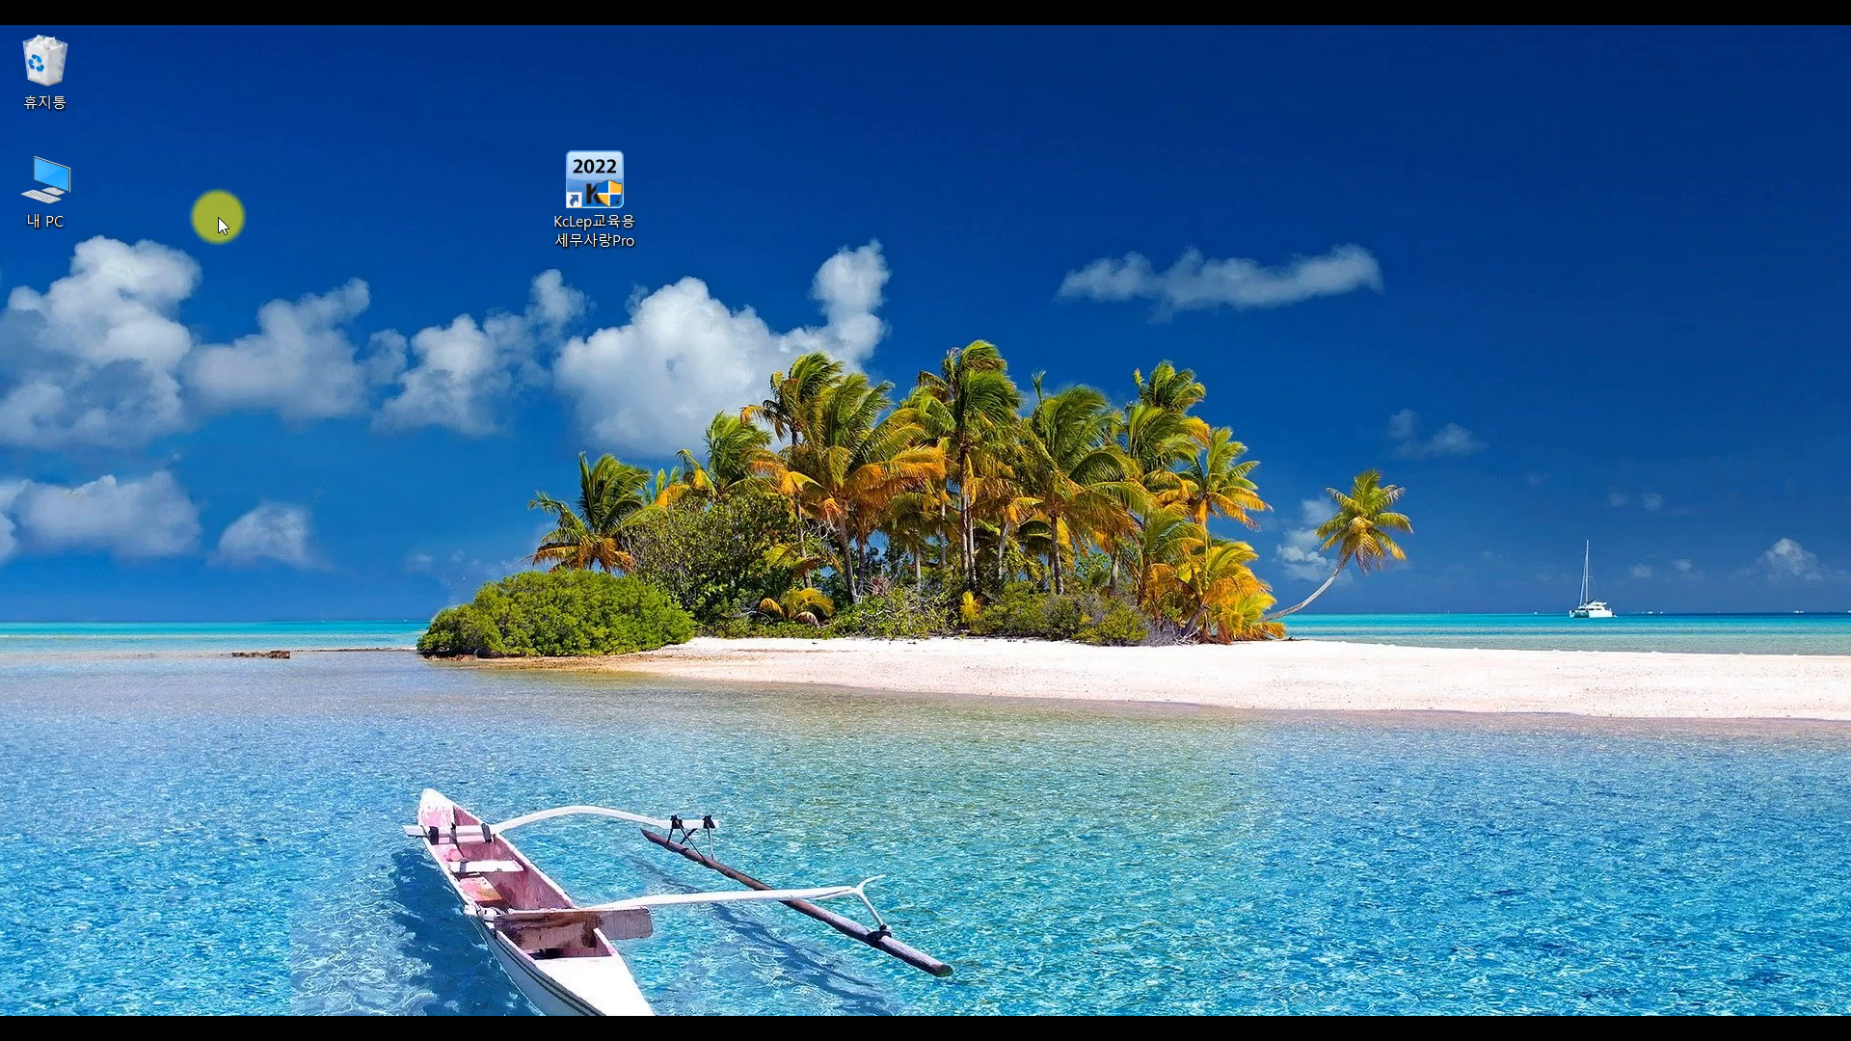
# Open File Explorer on the 다운로드 folder and select the 제100회 전산회계2급 (1) zip
pyautogui.press('ctrl')
pyautogui.press('ctrl')
pyautogui.press('super+e')
pyautogui.moveTo(1213, 185); pyautogui.dragTo(872, 187)
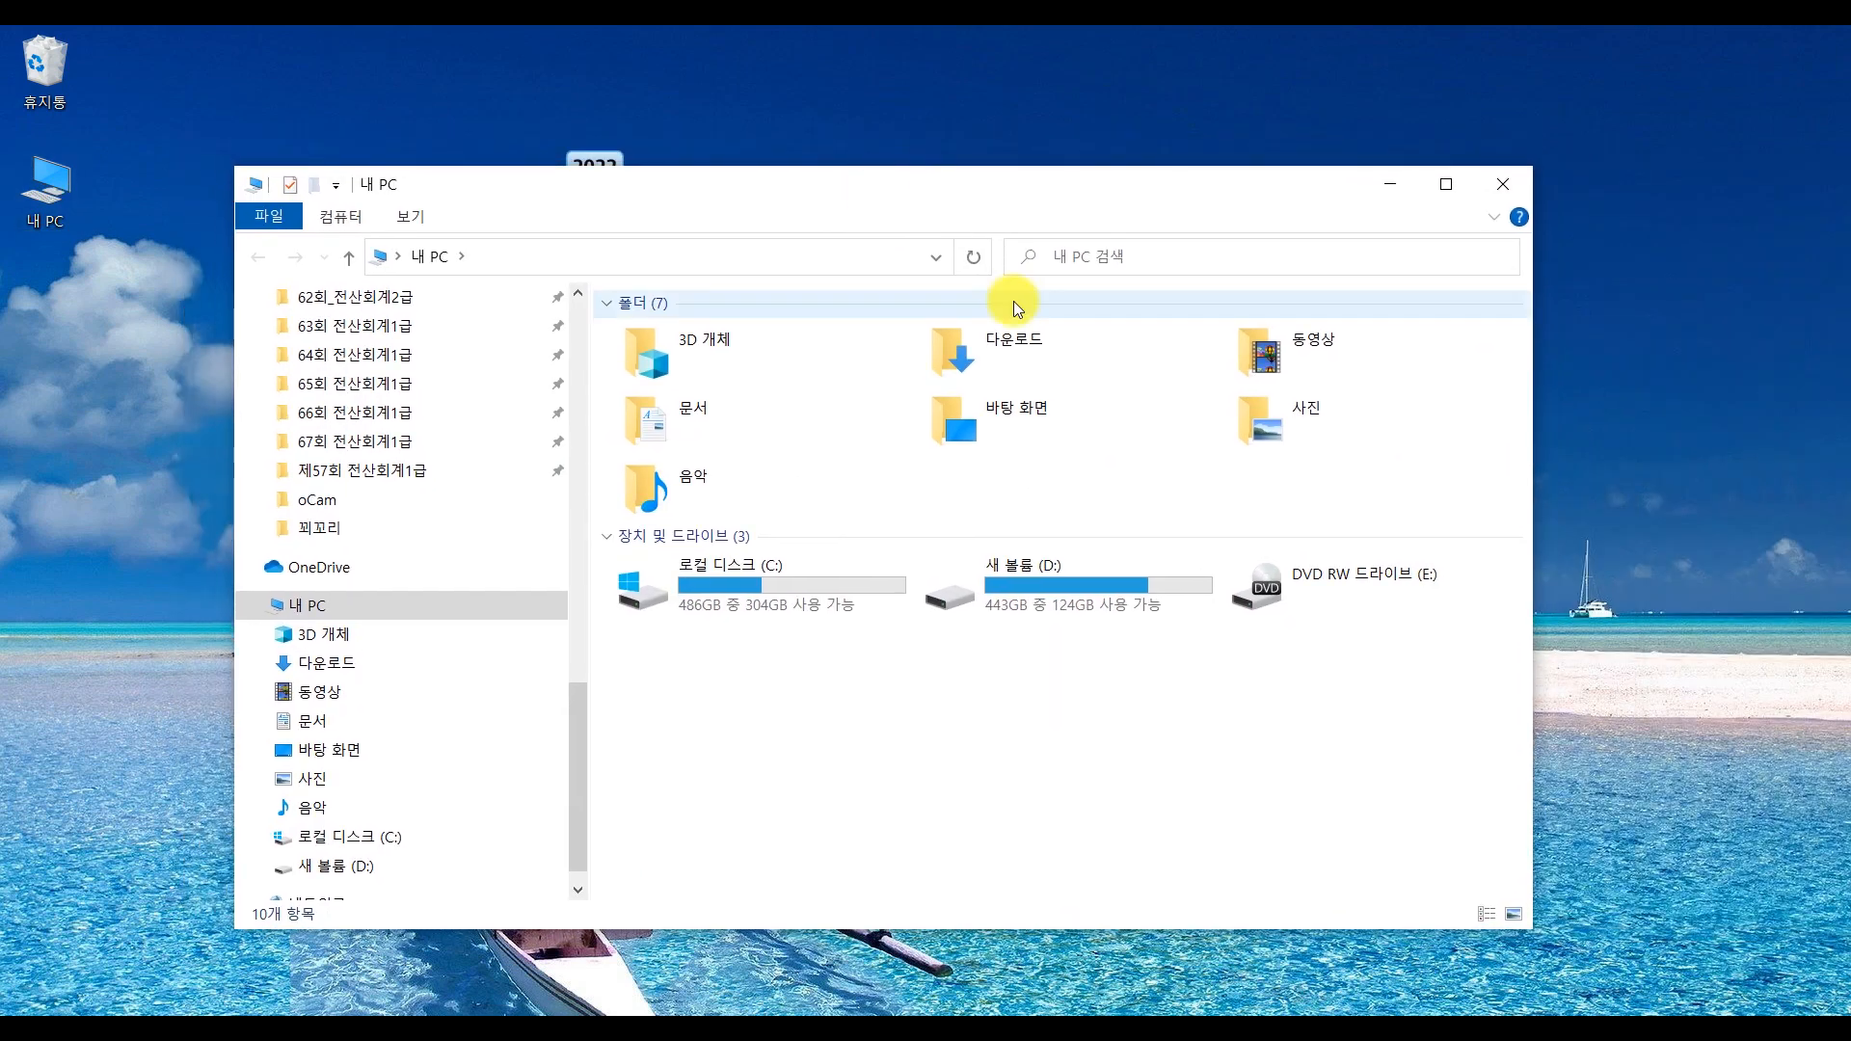
pyautogui.click(986, 343)
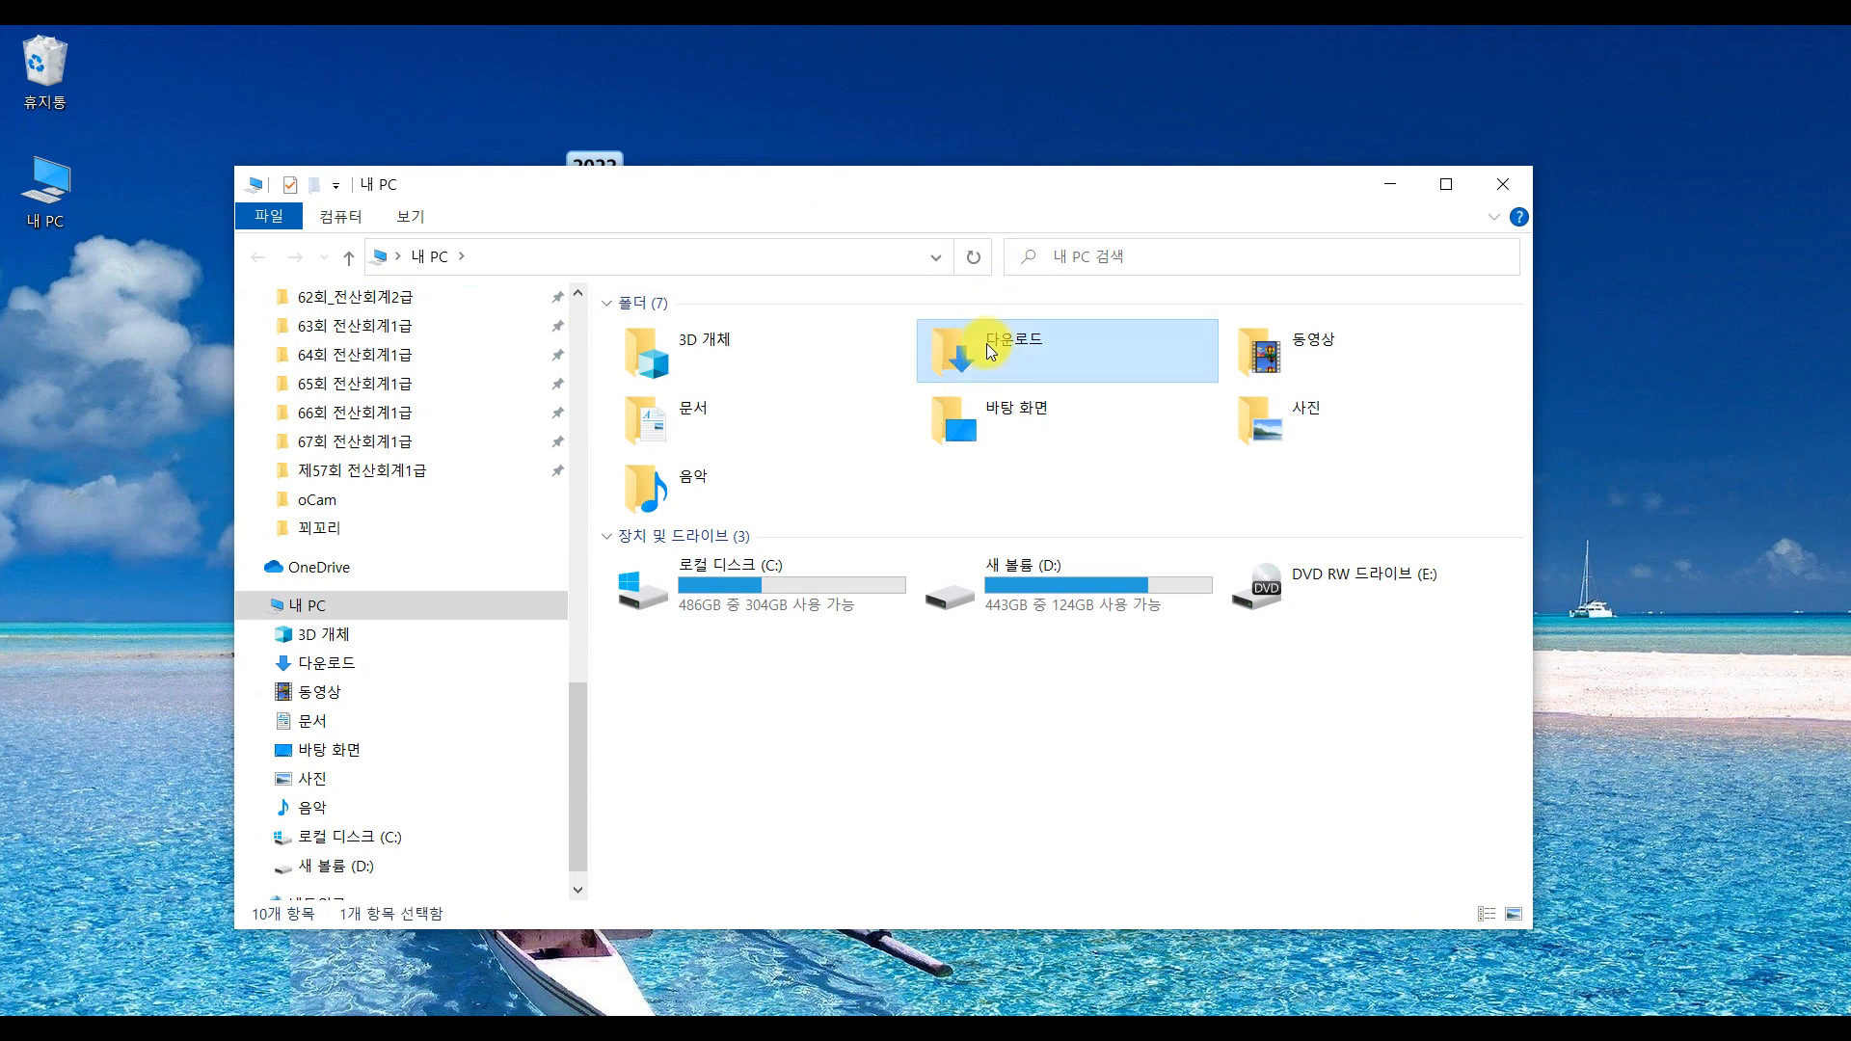
pyautogui.doubleClick(986, 343)
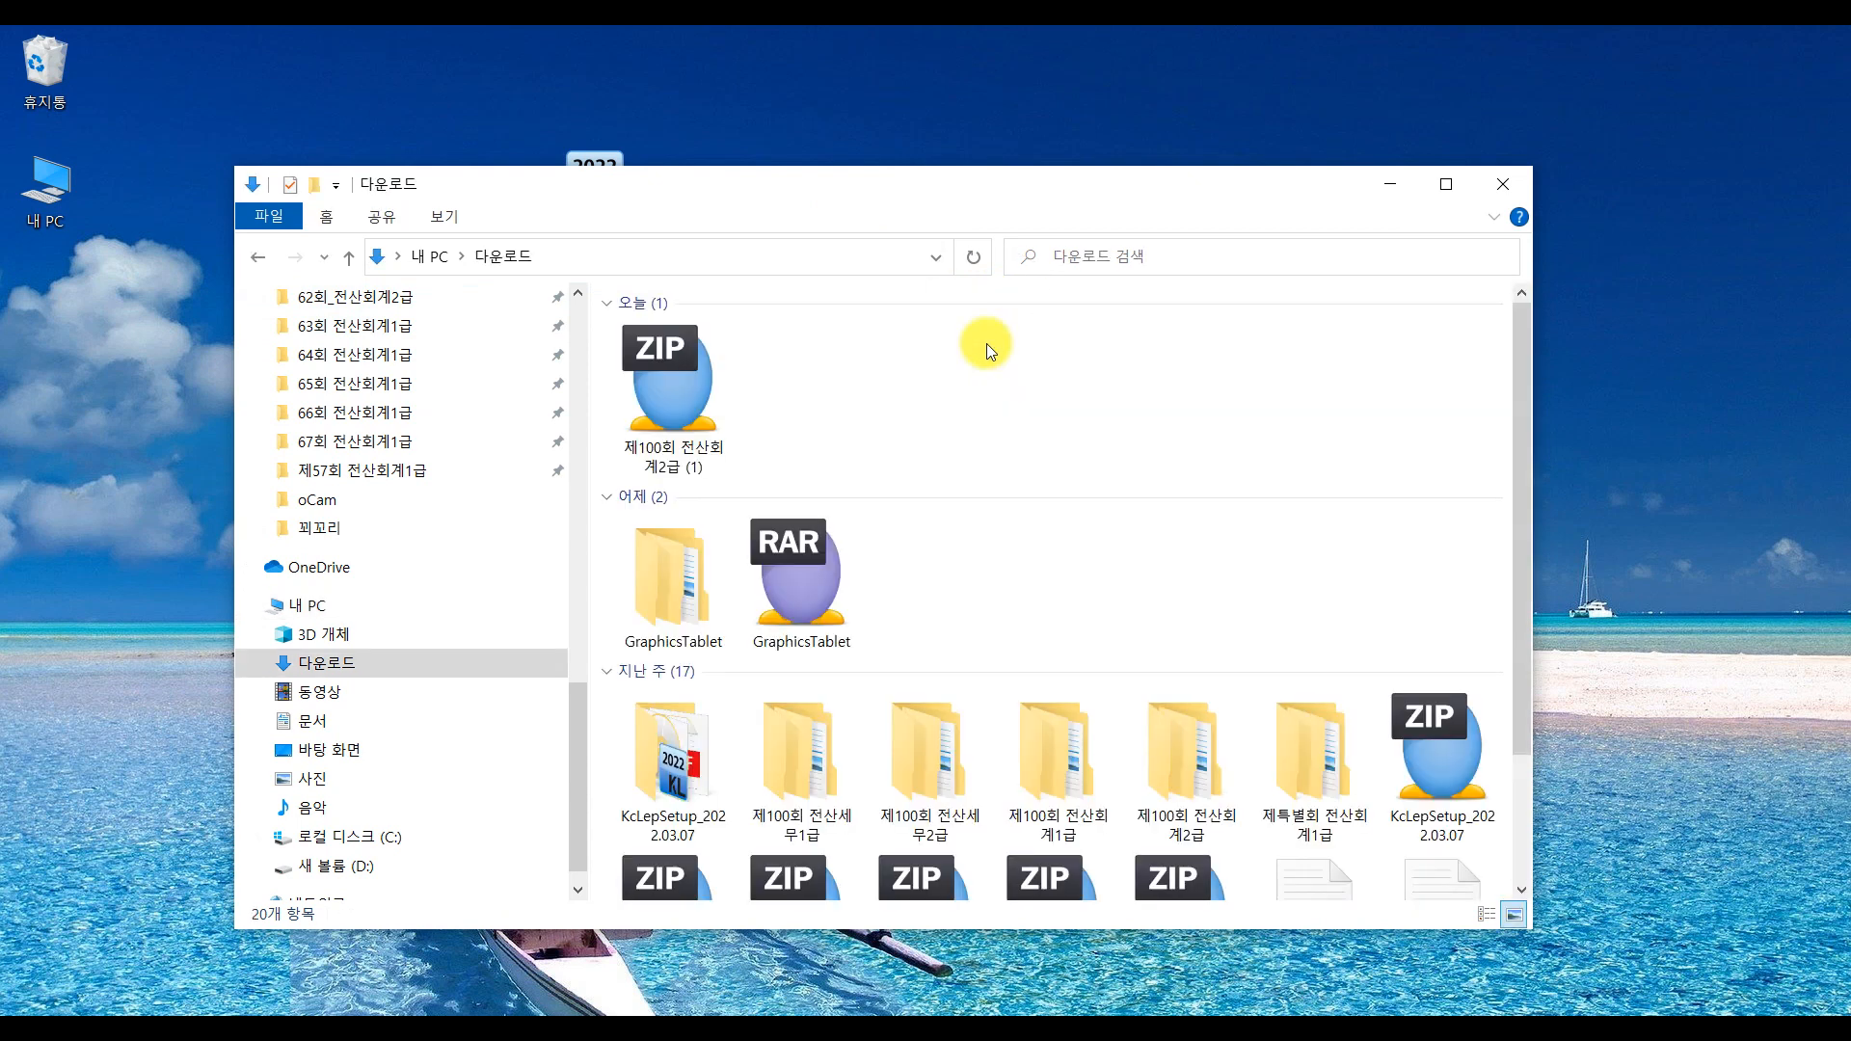
pyautogui.click(673, 428)
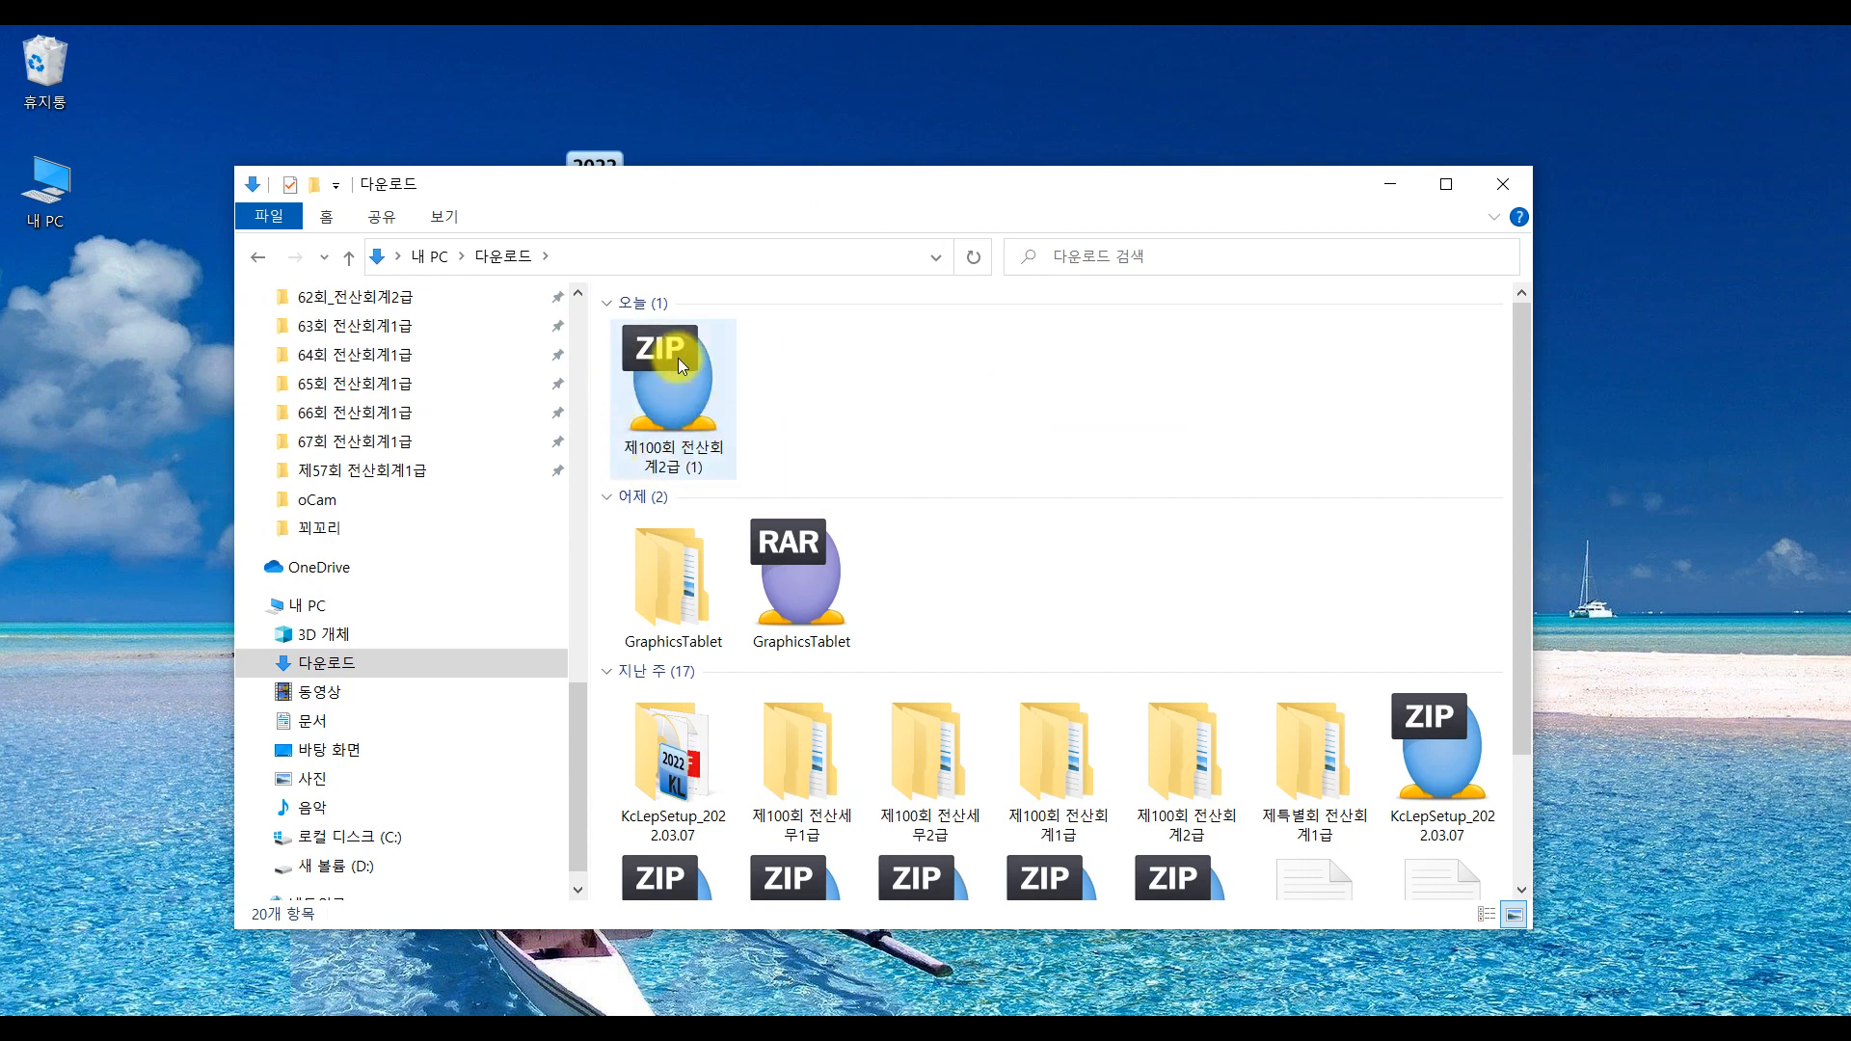
# Extract the zip with ALZip into a 제100회 전산회계2급 (1) folder and close the summary
pyautogui.click(652, 399)
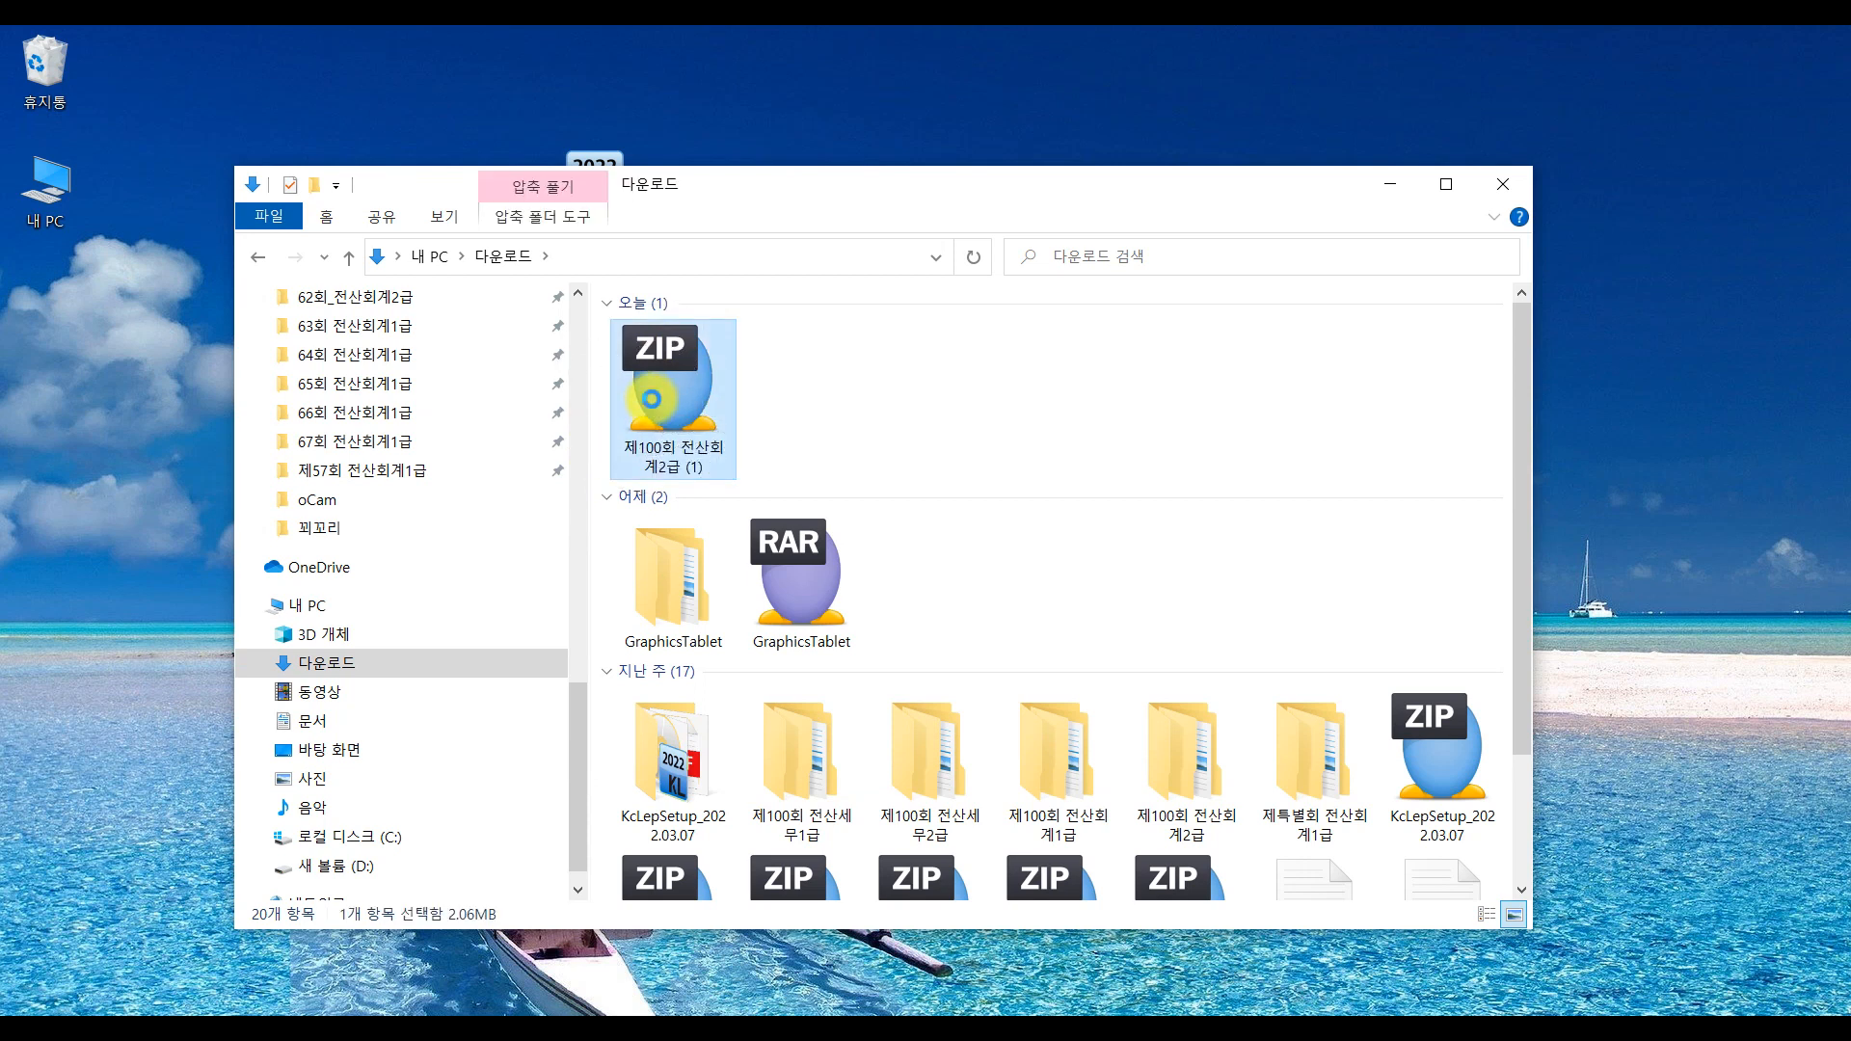
pyautogui.rightClick(652, 399)
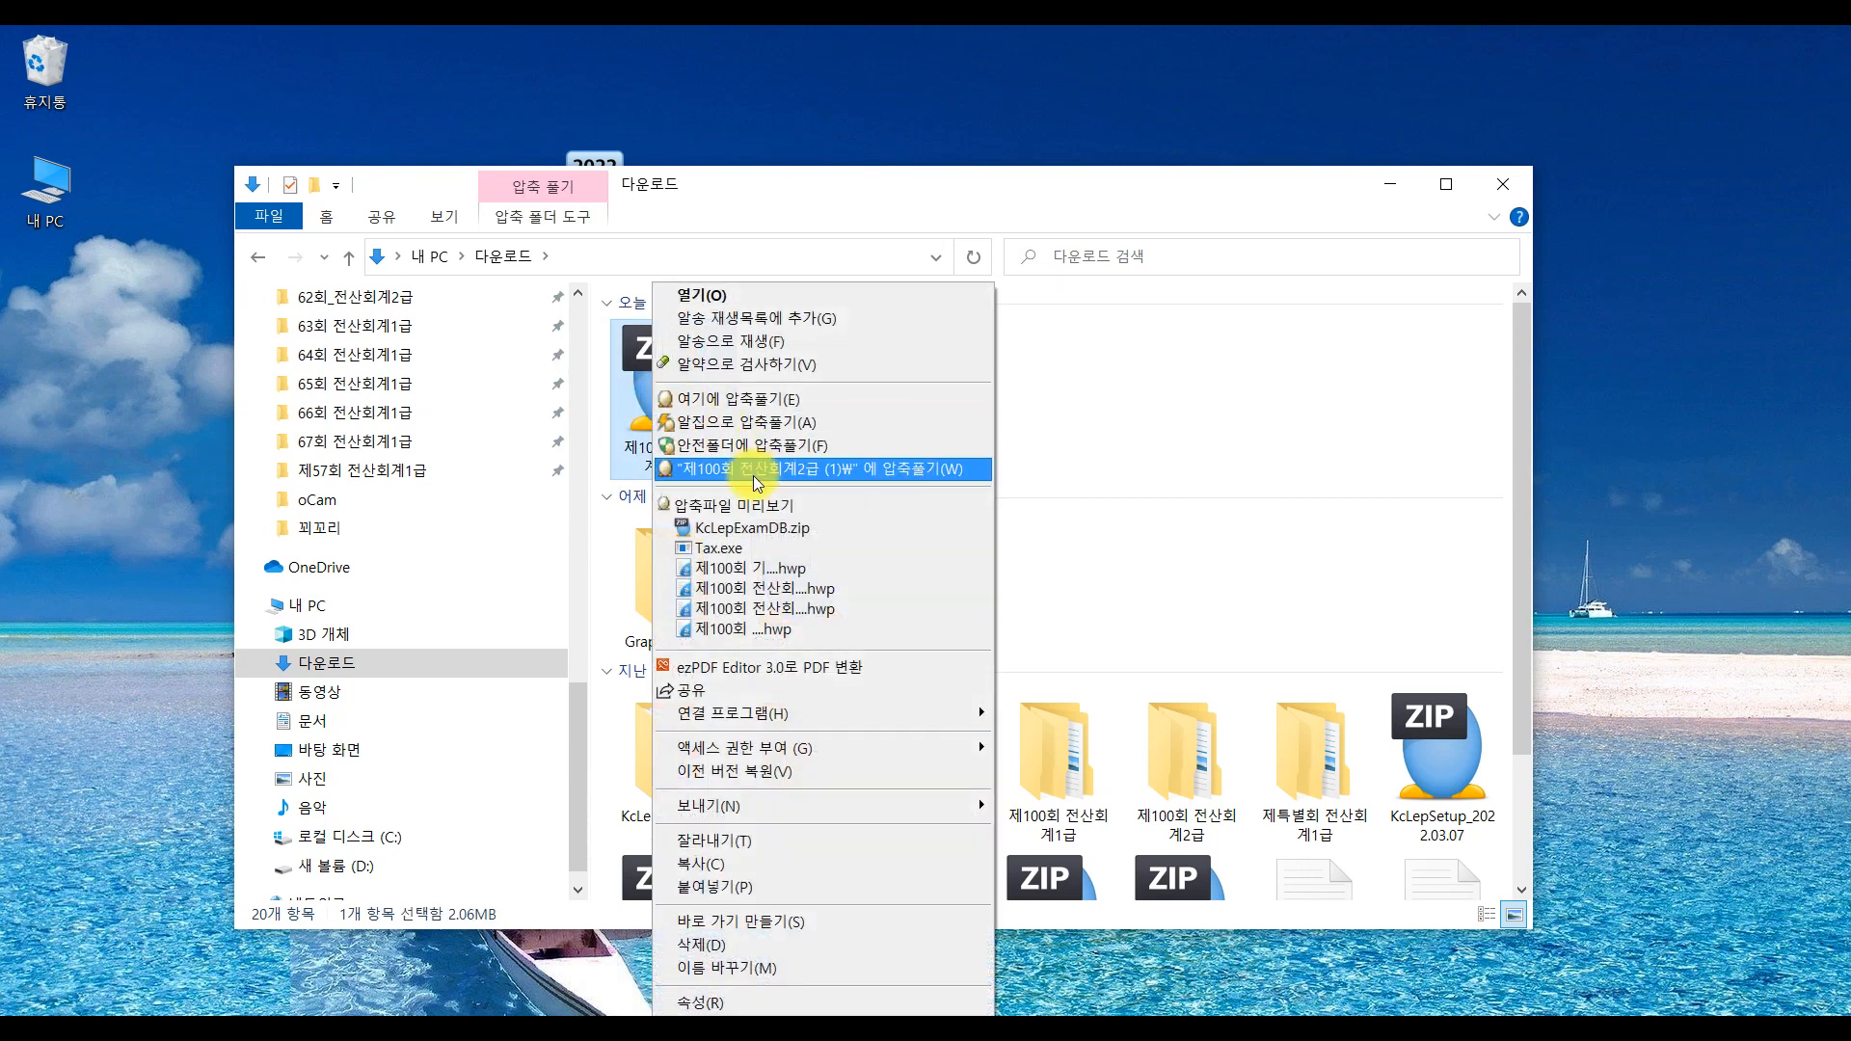
pyautogui.click(939, 472)
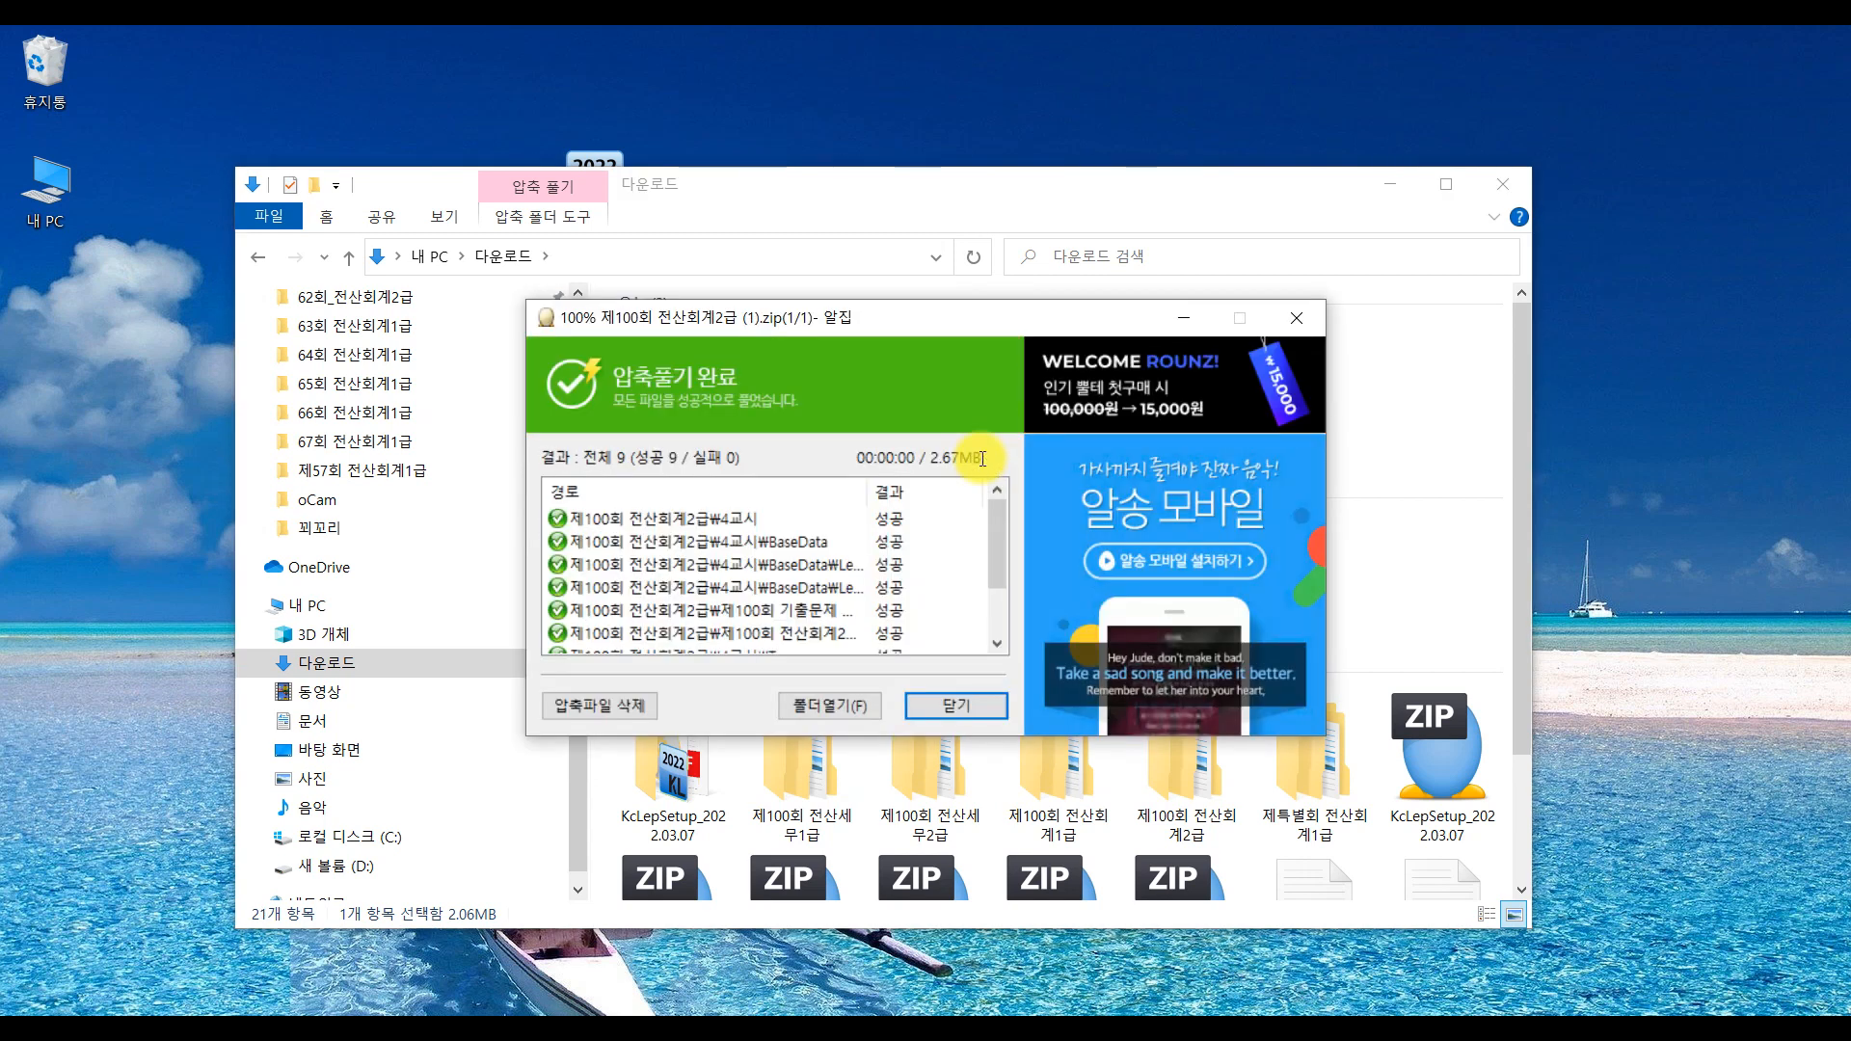
pyautogui.click(973, 712)
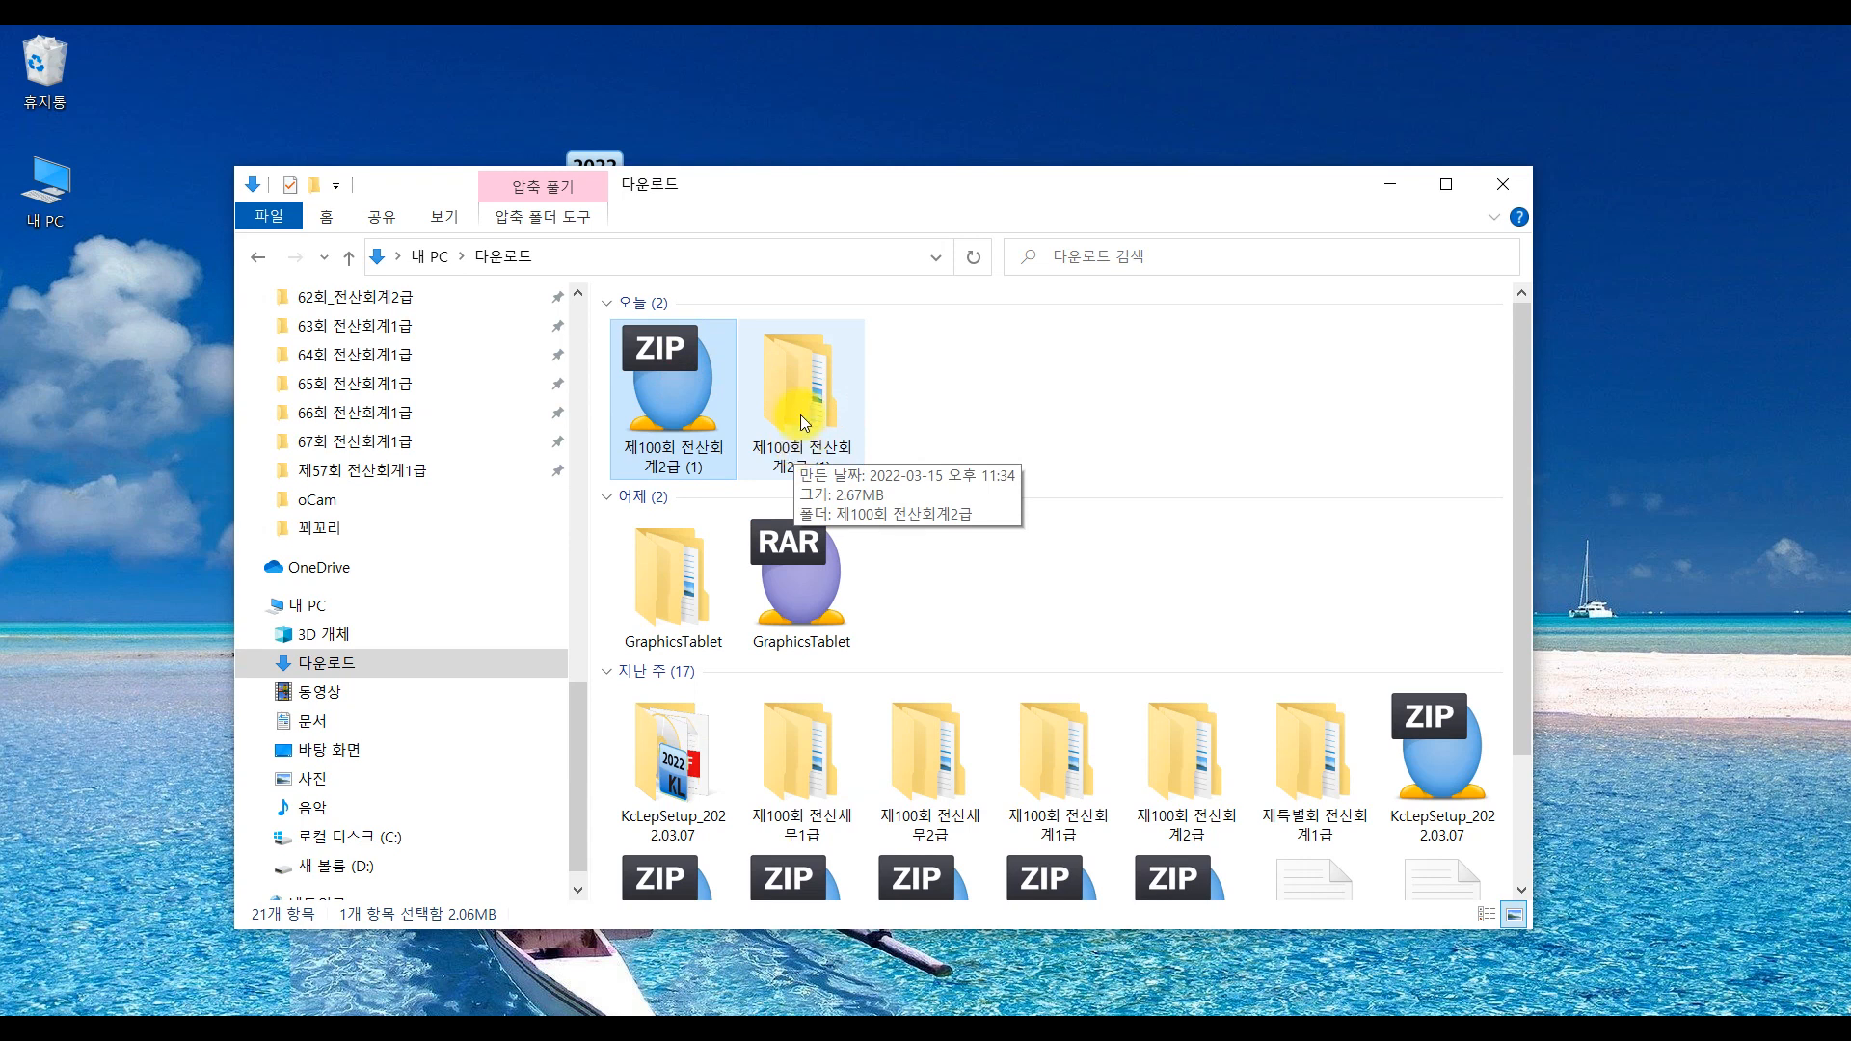
# Go into 제100회 전산회계2급 (1) > 제100회 전산회계2급 and open the 설치 안내 .hwp guide
pyautogui.doubleClick(800, 414)
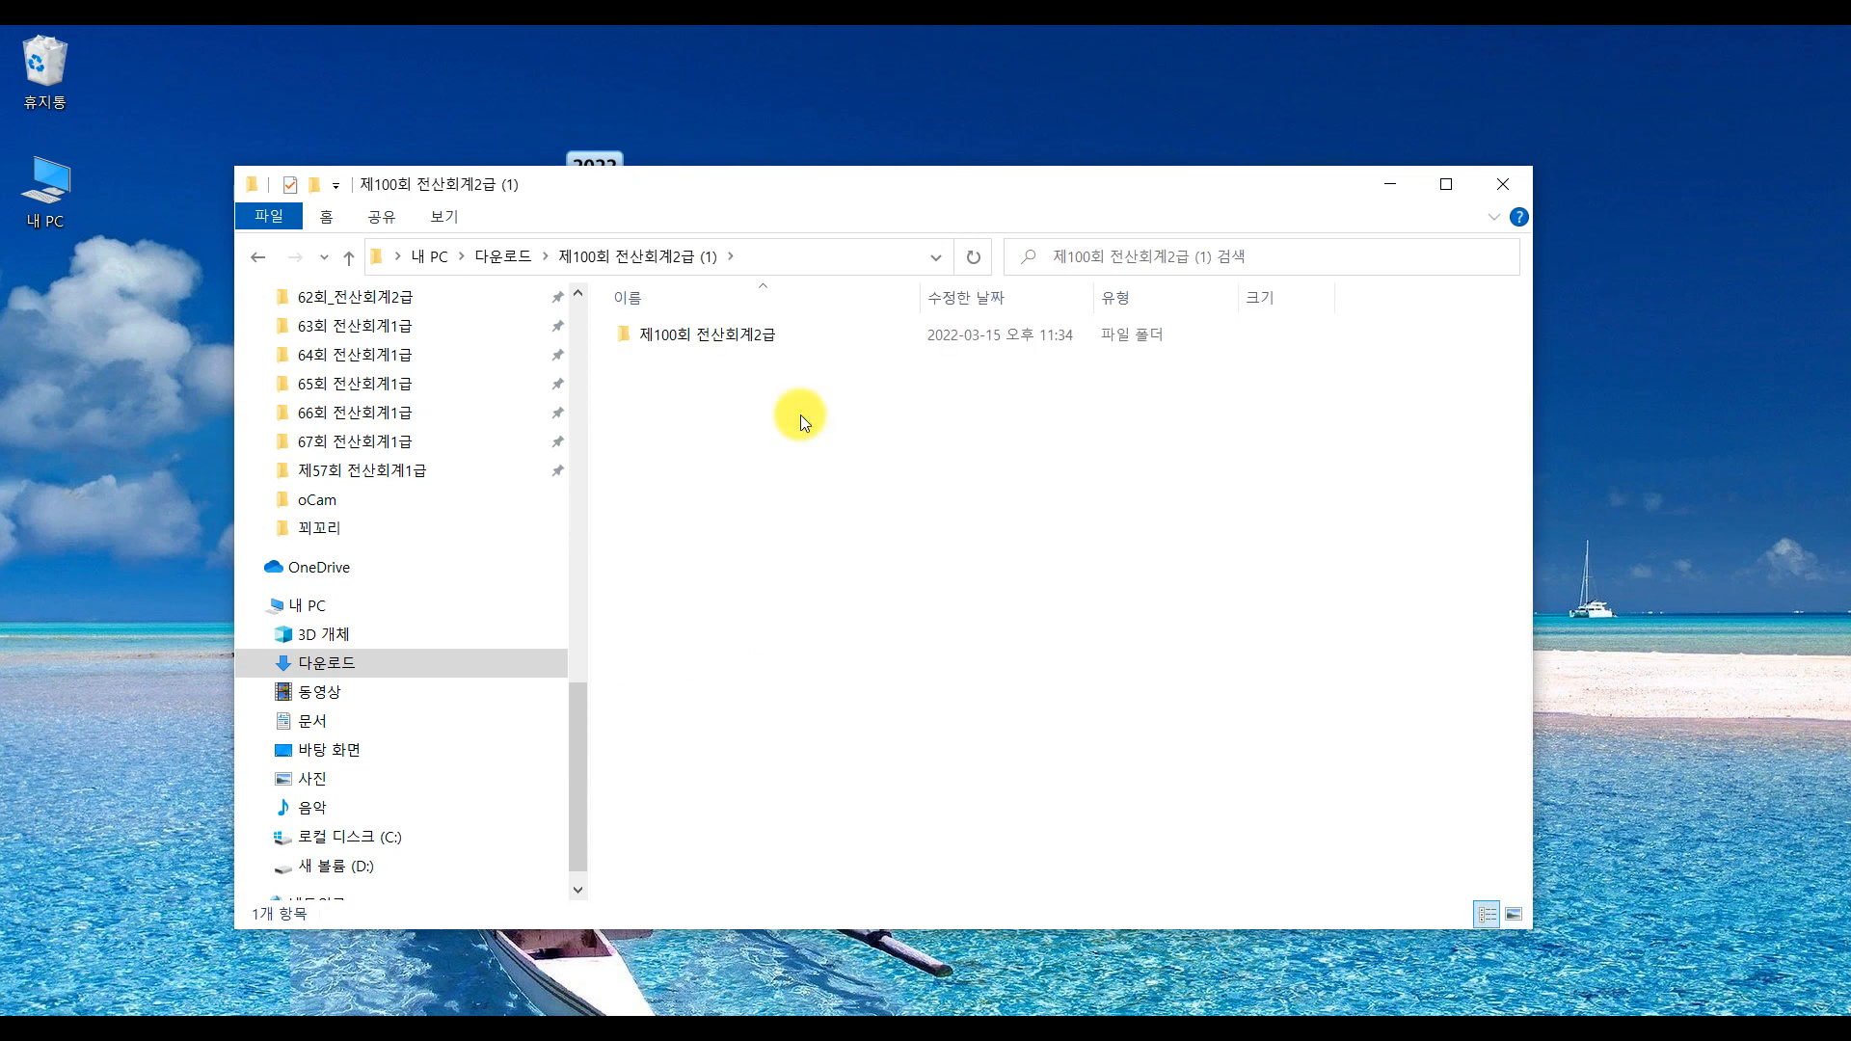
pyautogui.click(721, 334)
pyautogui.doubleClick(721, 334)
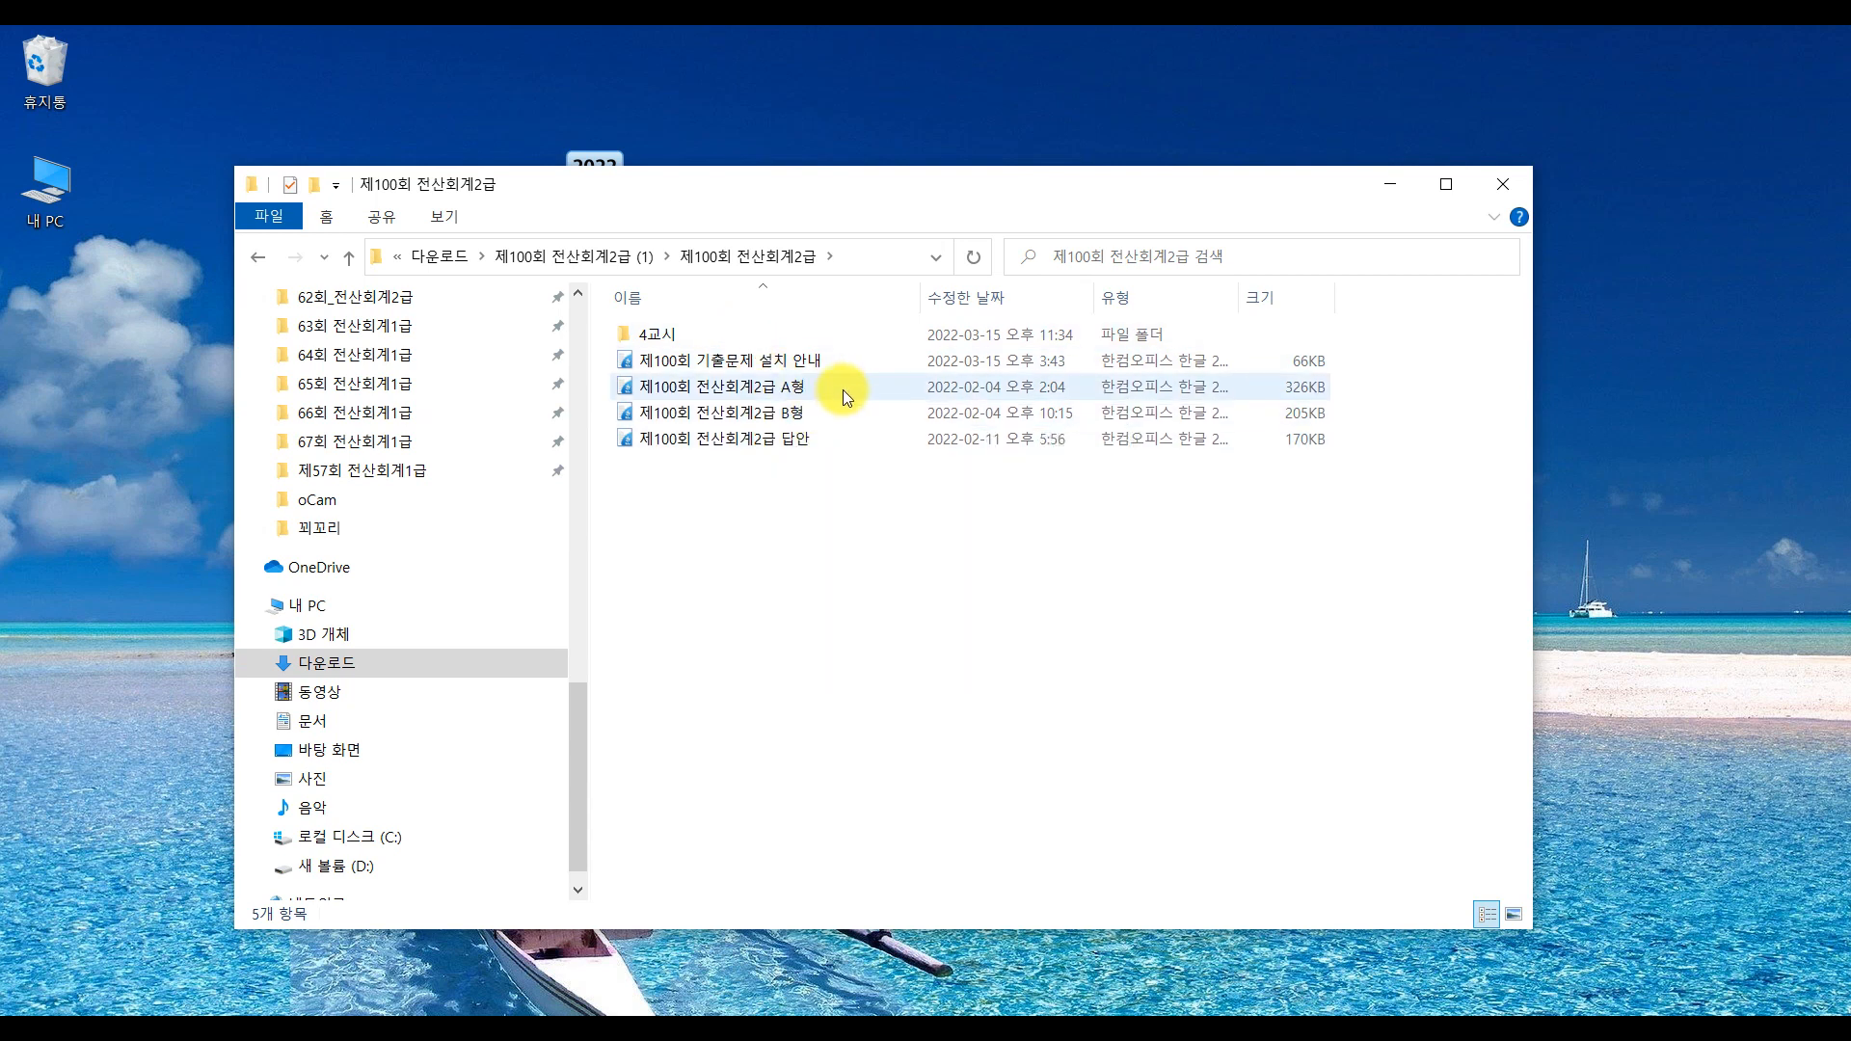
pyautogui.click(804, 366)
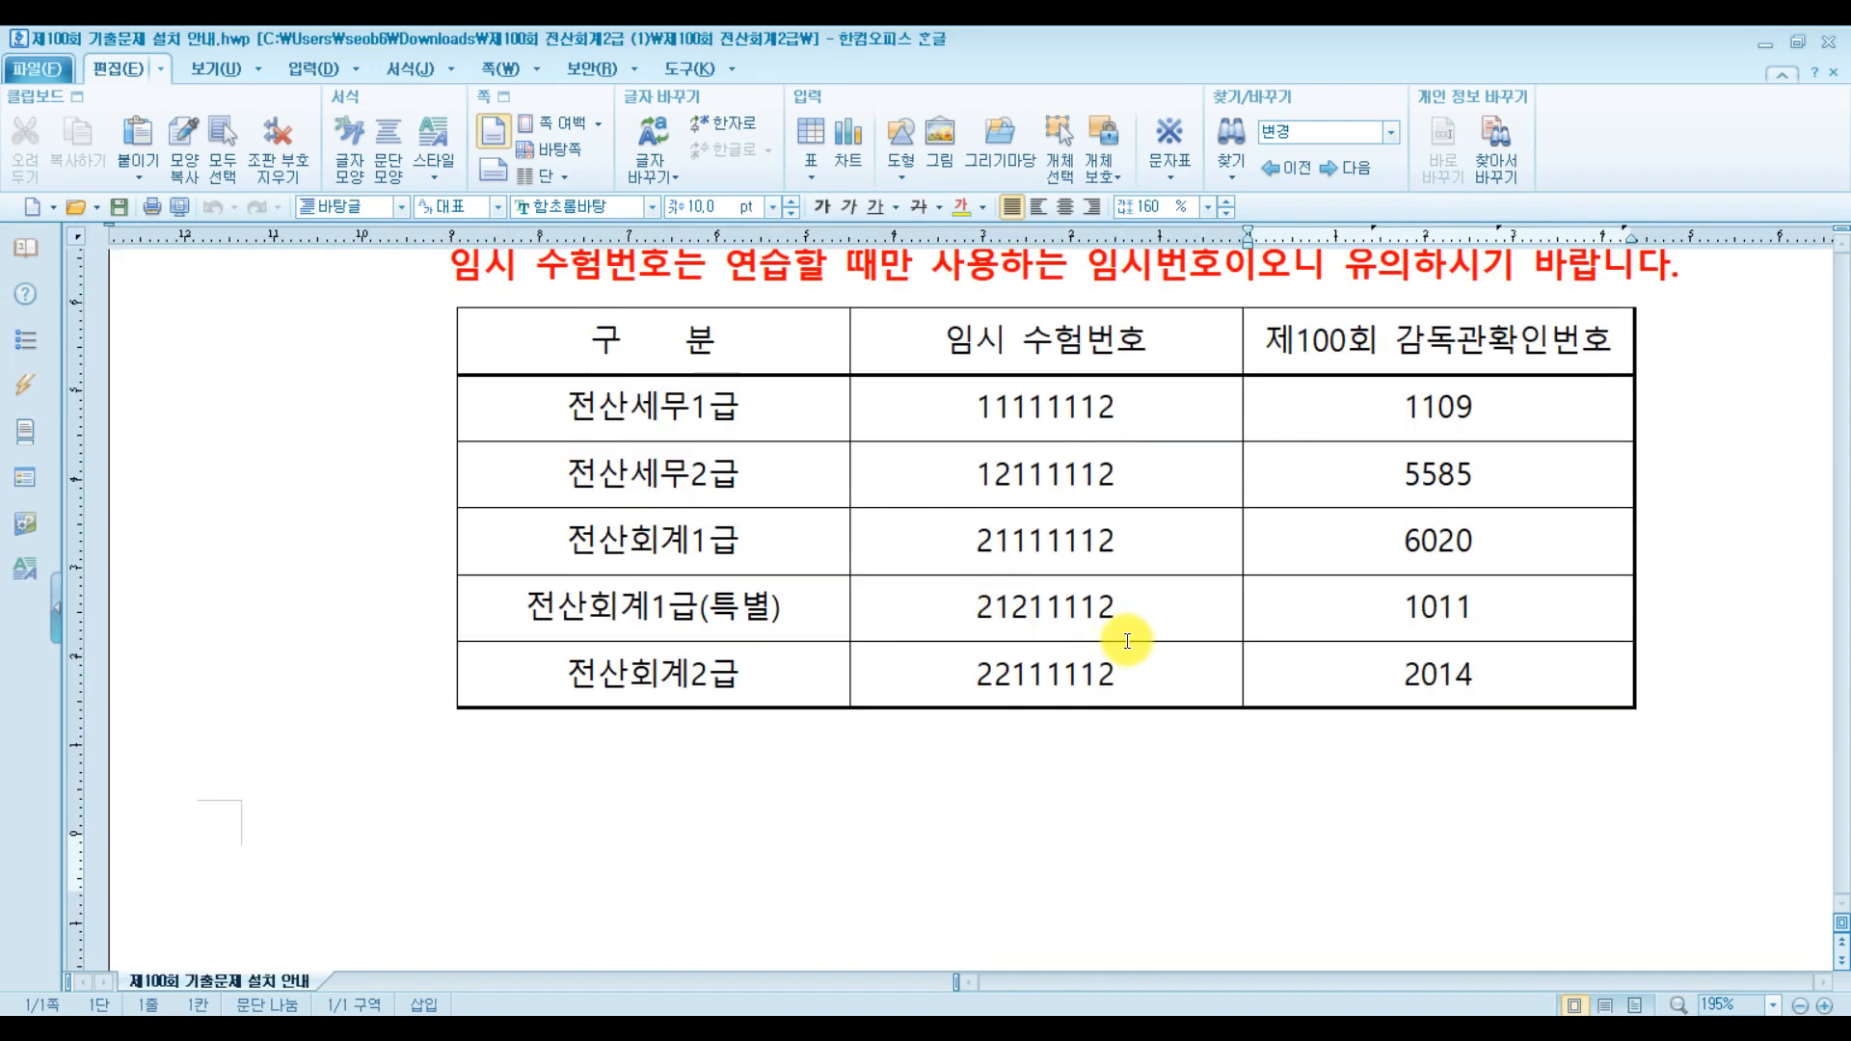
# Dismiss the warning, highlight the temporary exam number and supervisor code, then minimize 한글
pyautogui.click(964, 555)
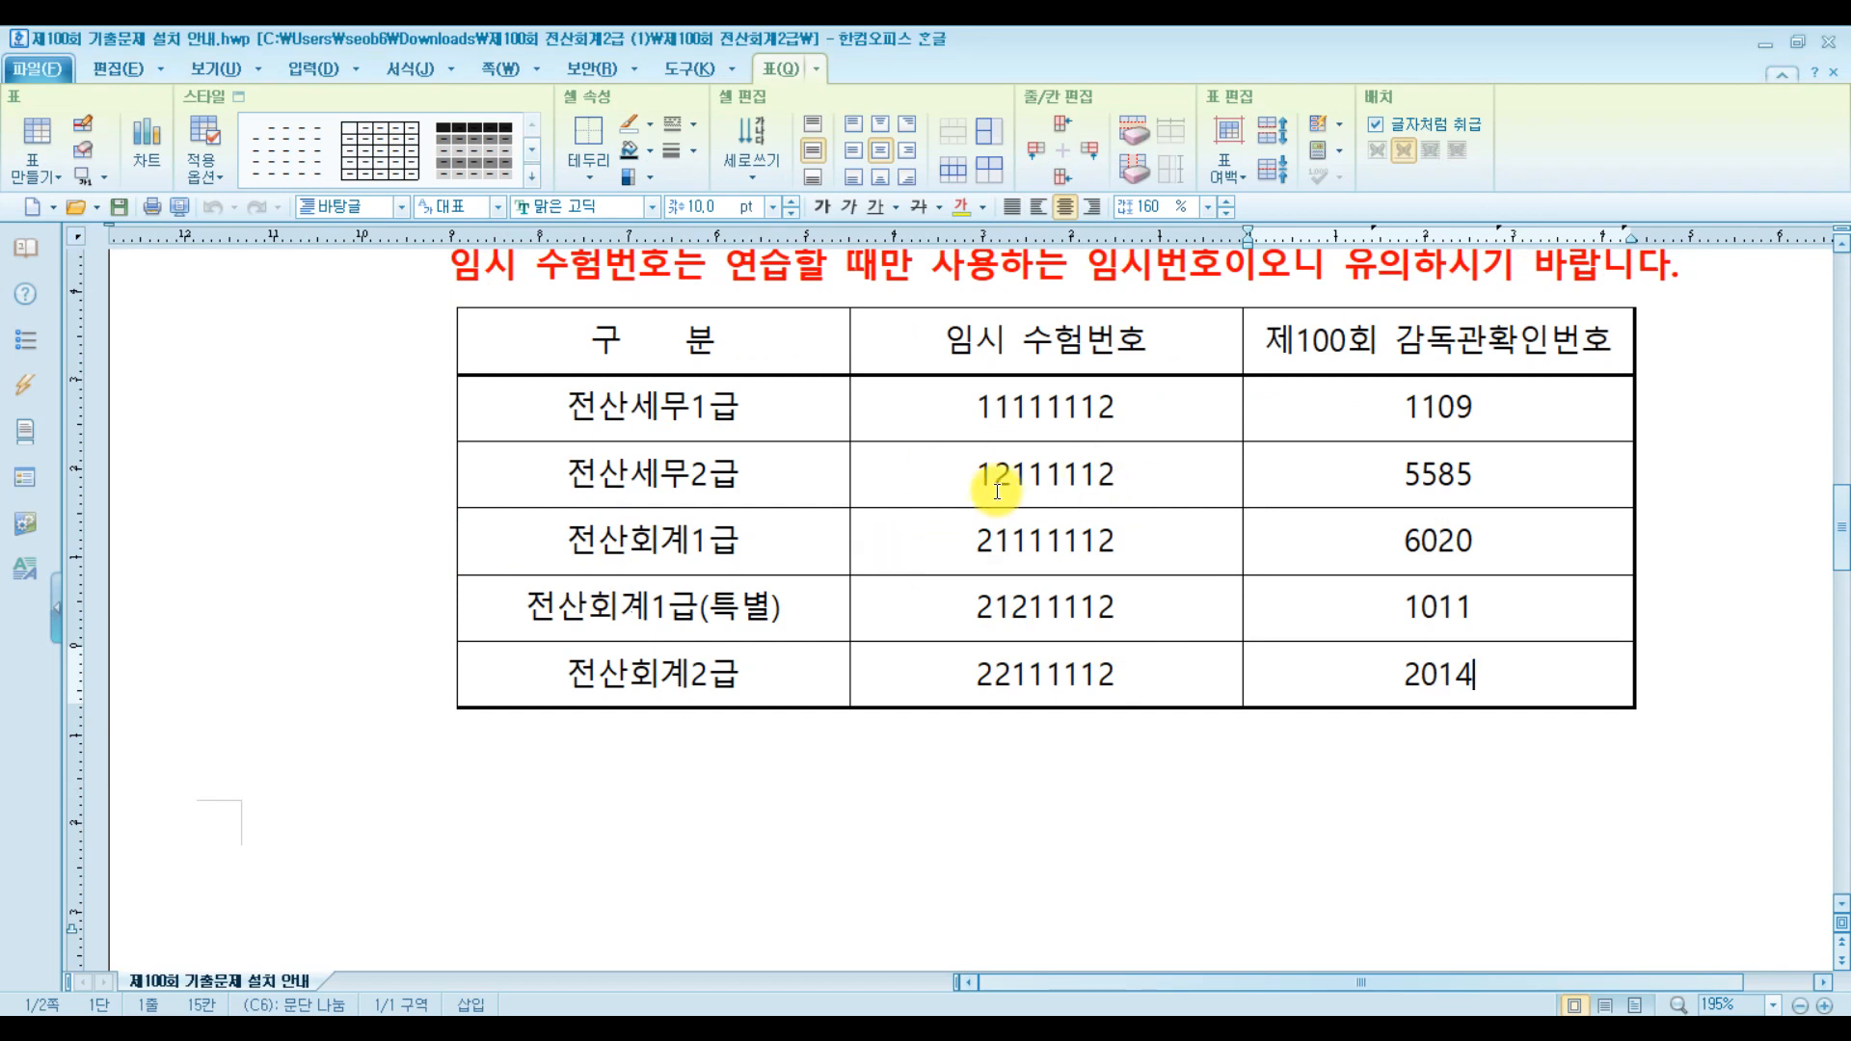
pyautogui.moveTo(940, 472); pyautogui.dragTo(1169, 470)
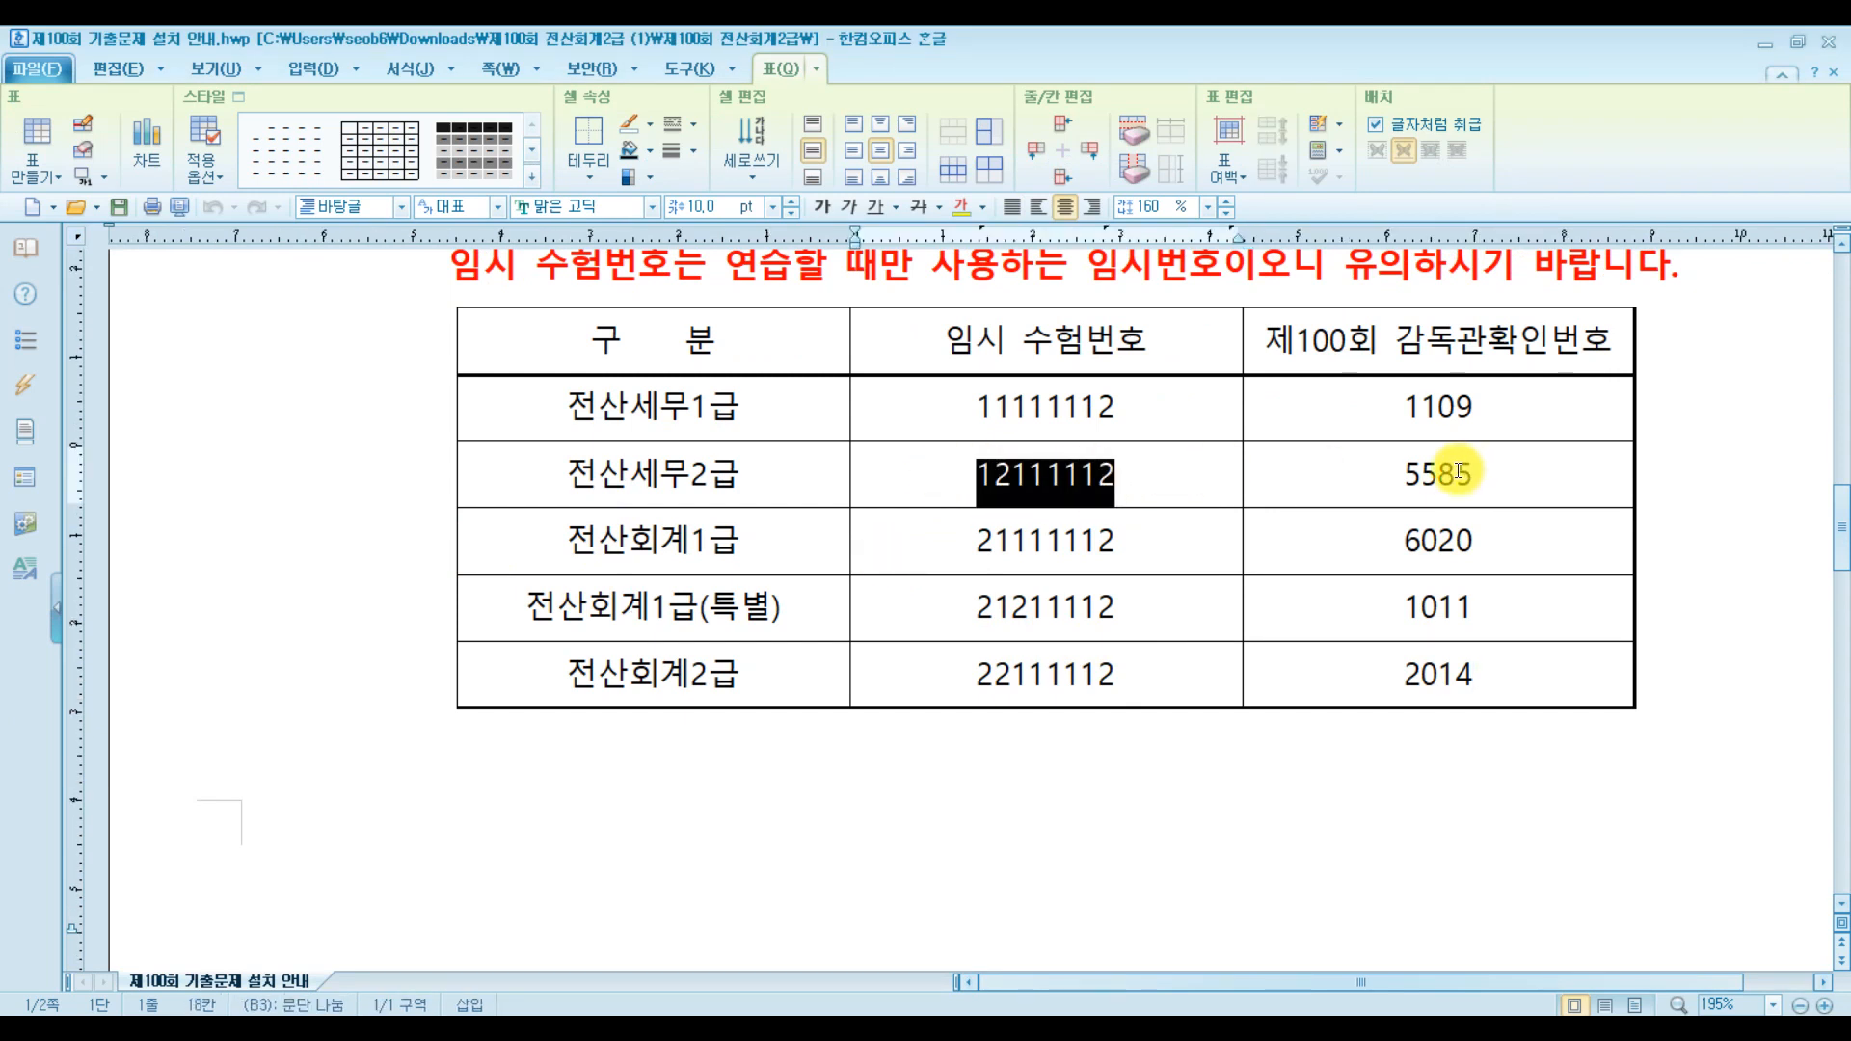
pyautogui.moveTo(1350, 474); pyautogui.dragTo(1508, 475)
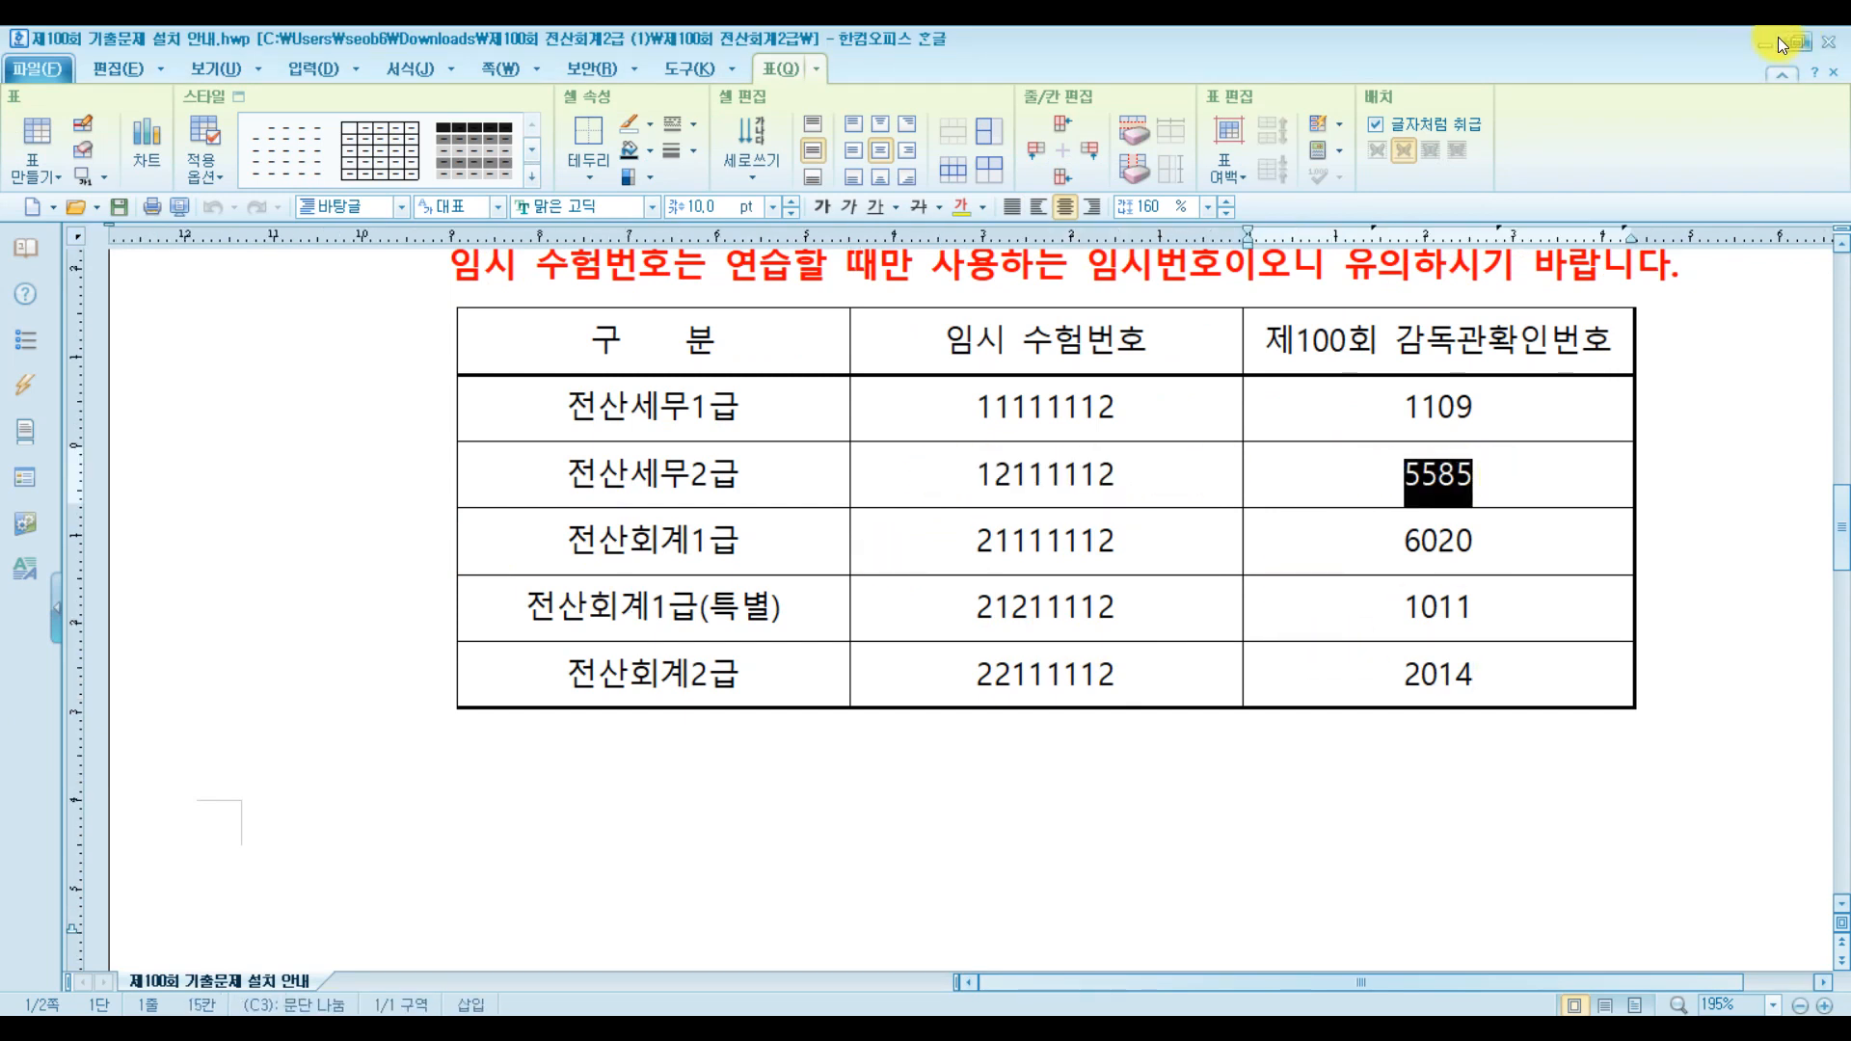
pyautogui.click(1765, 40)
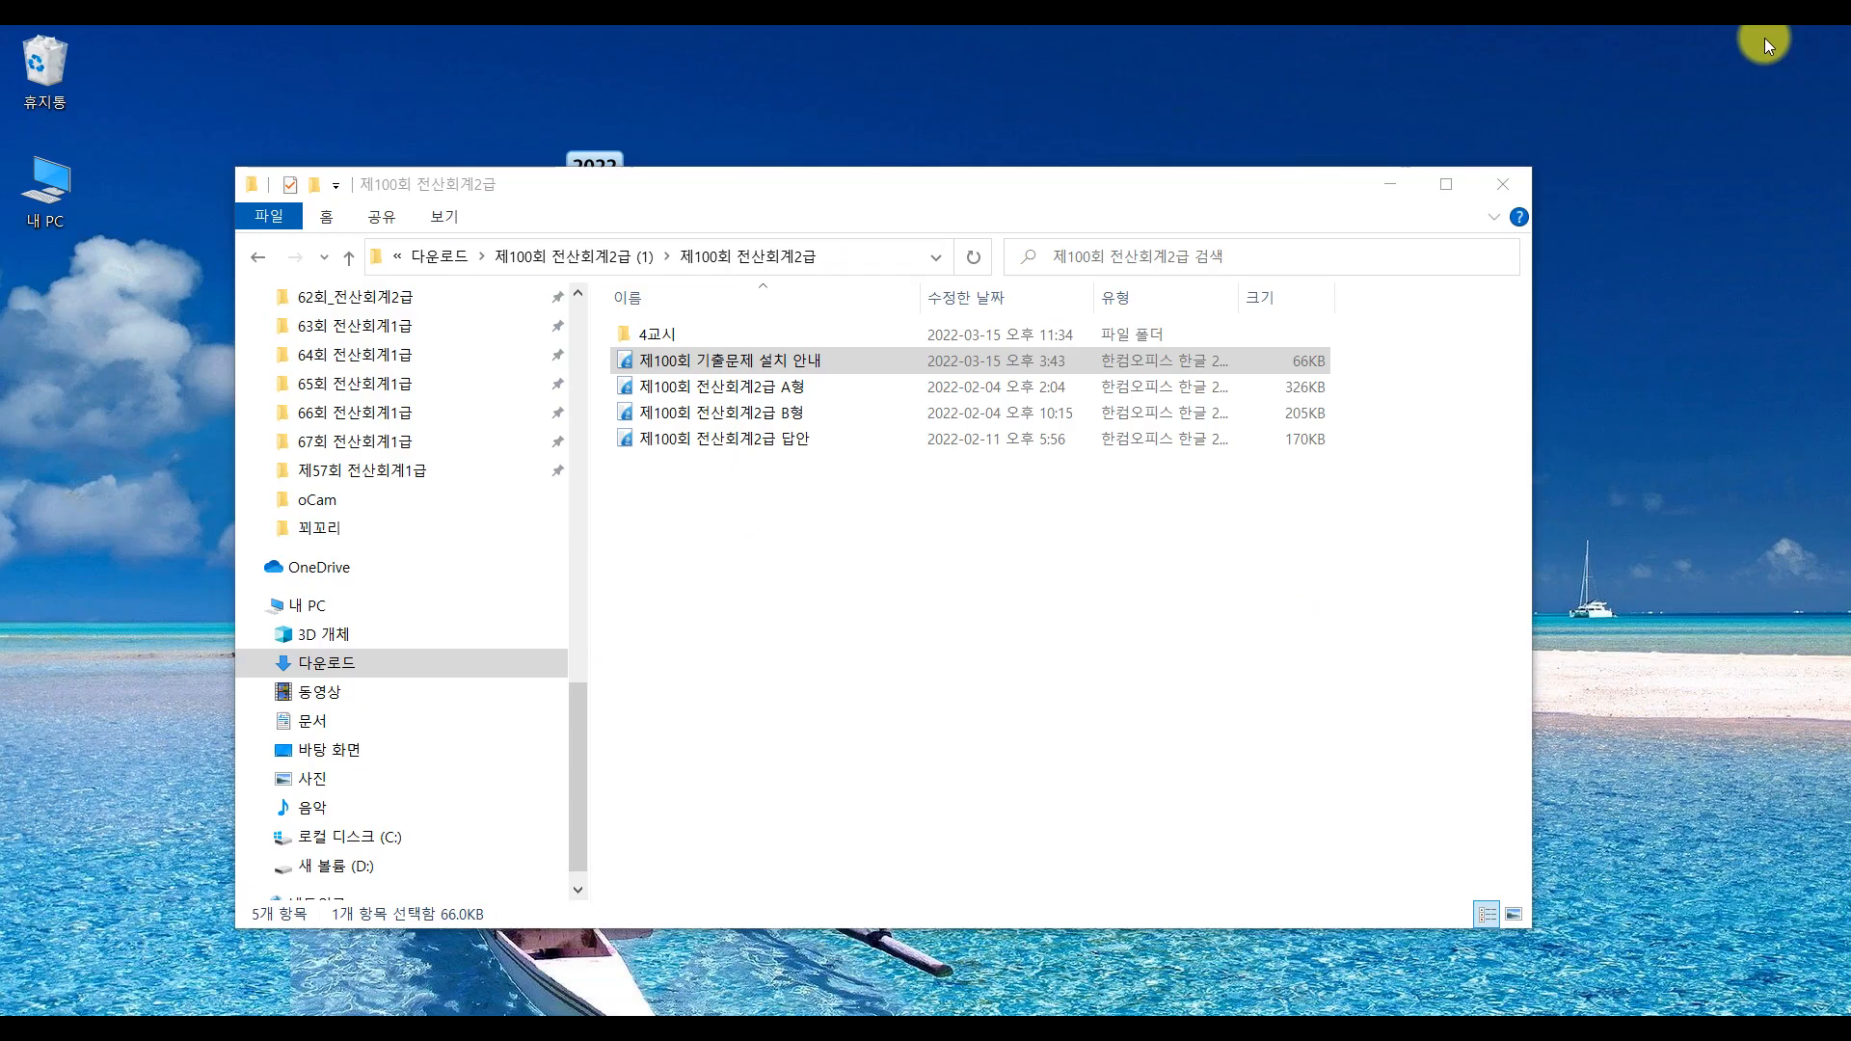
# Open the 4교시 folder, switch its view to Large icons, and launch Tax.exe
pyautogui.doubleClick(685, 333)
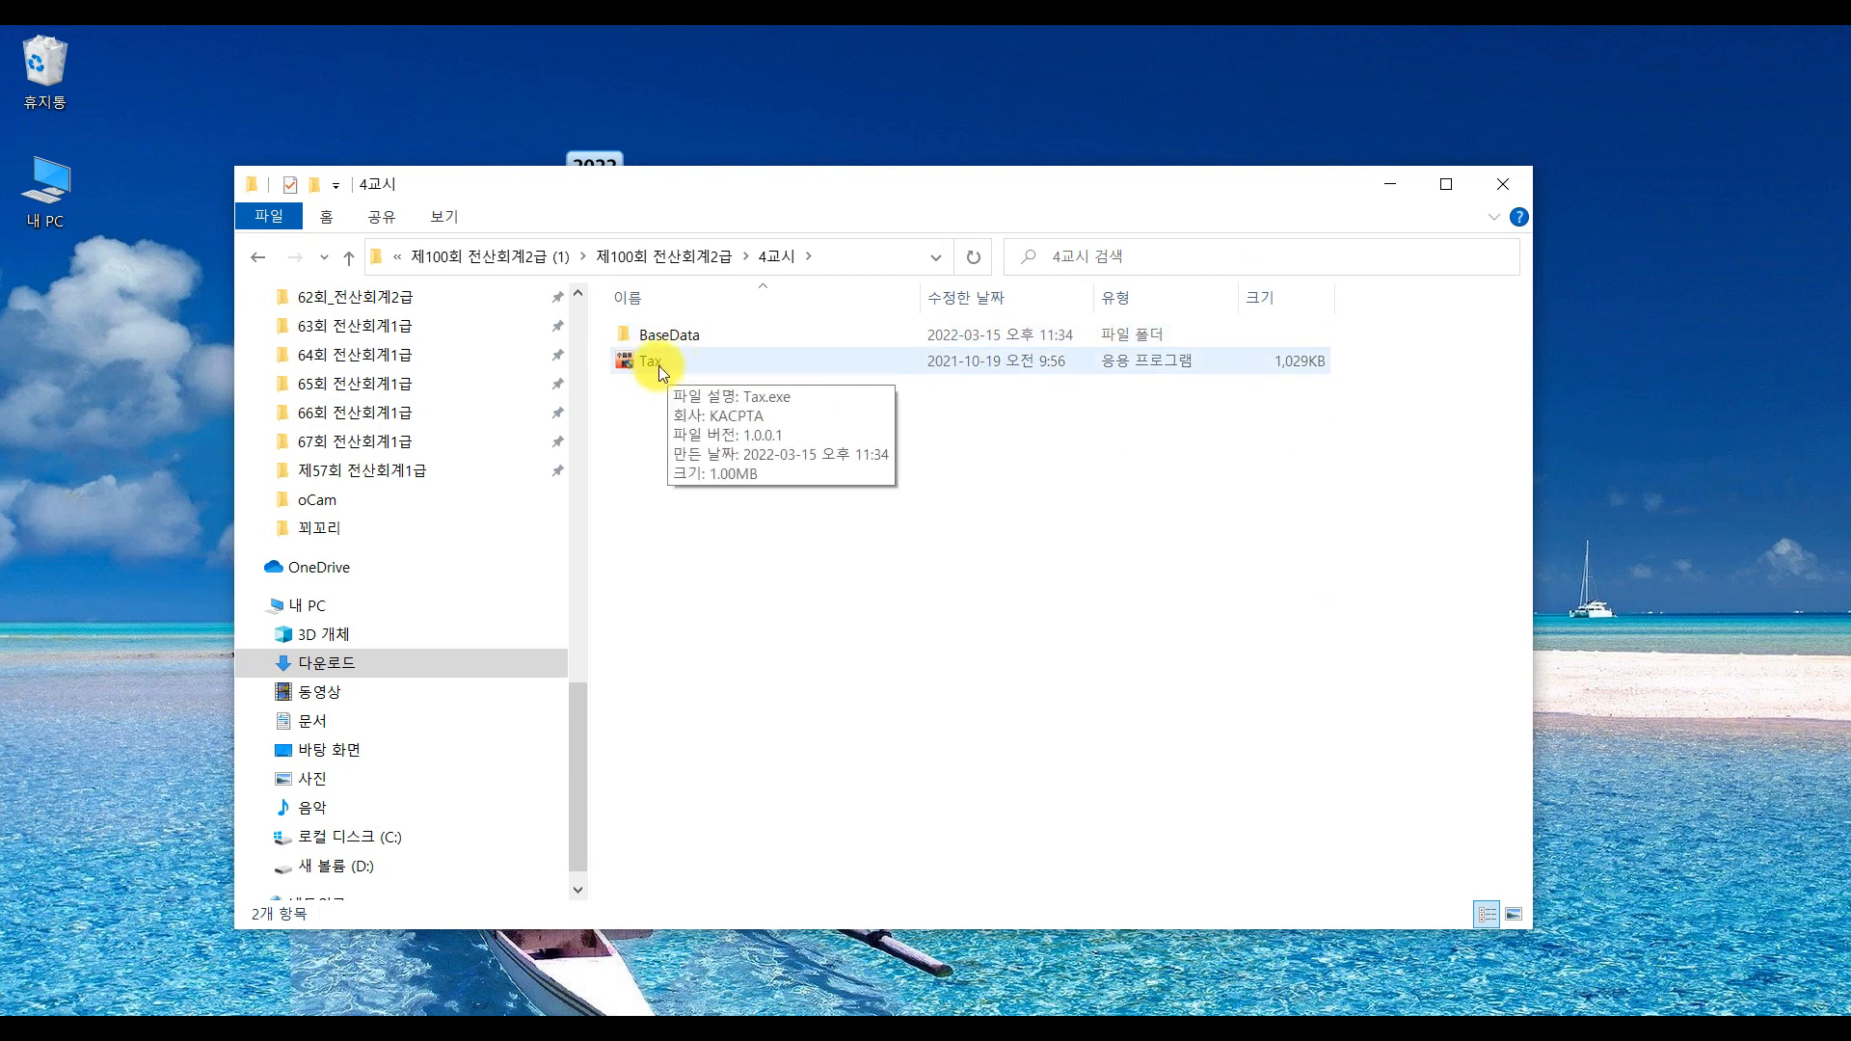
pyautogui.click(657, 367)
pyautogui.doubleClick(658, 370)
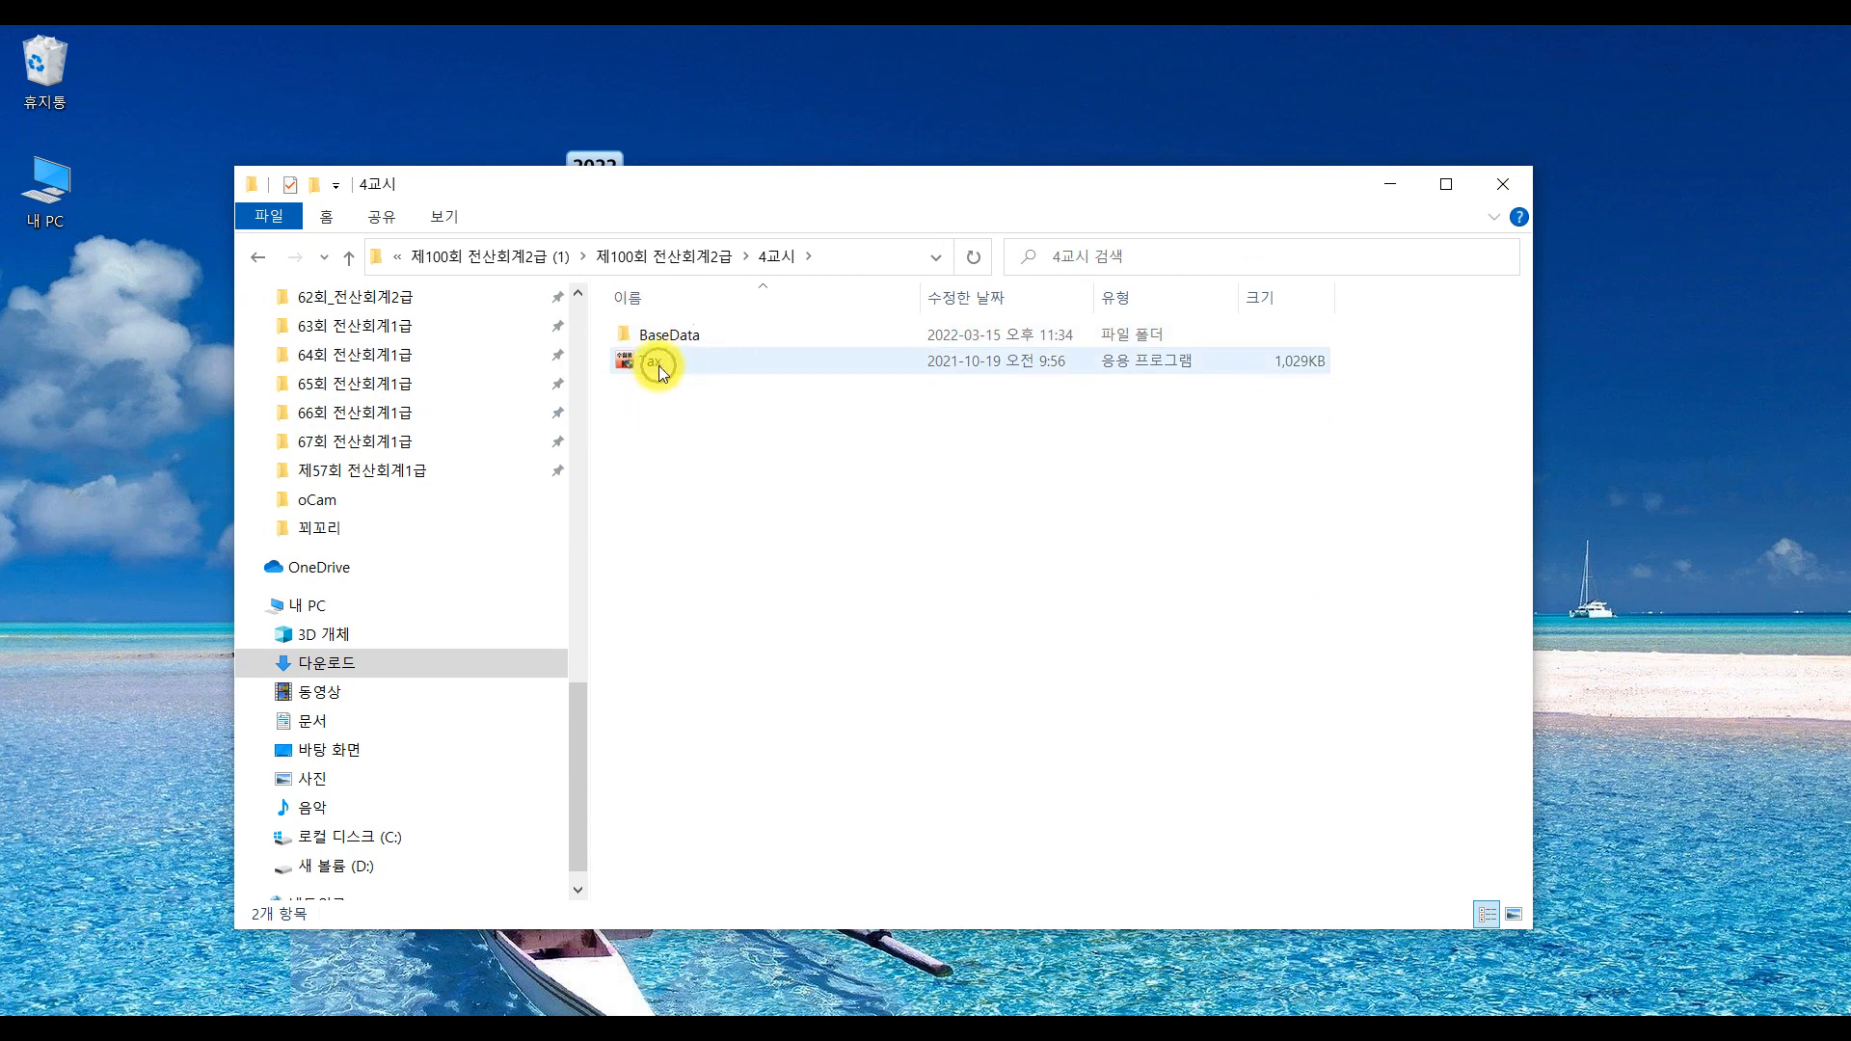
pyautogui.click(446, 214)
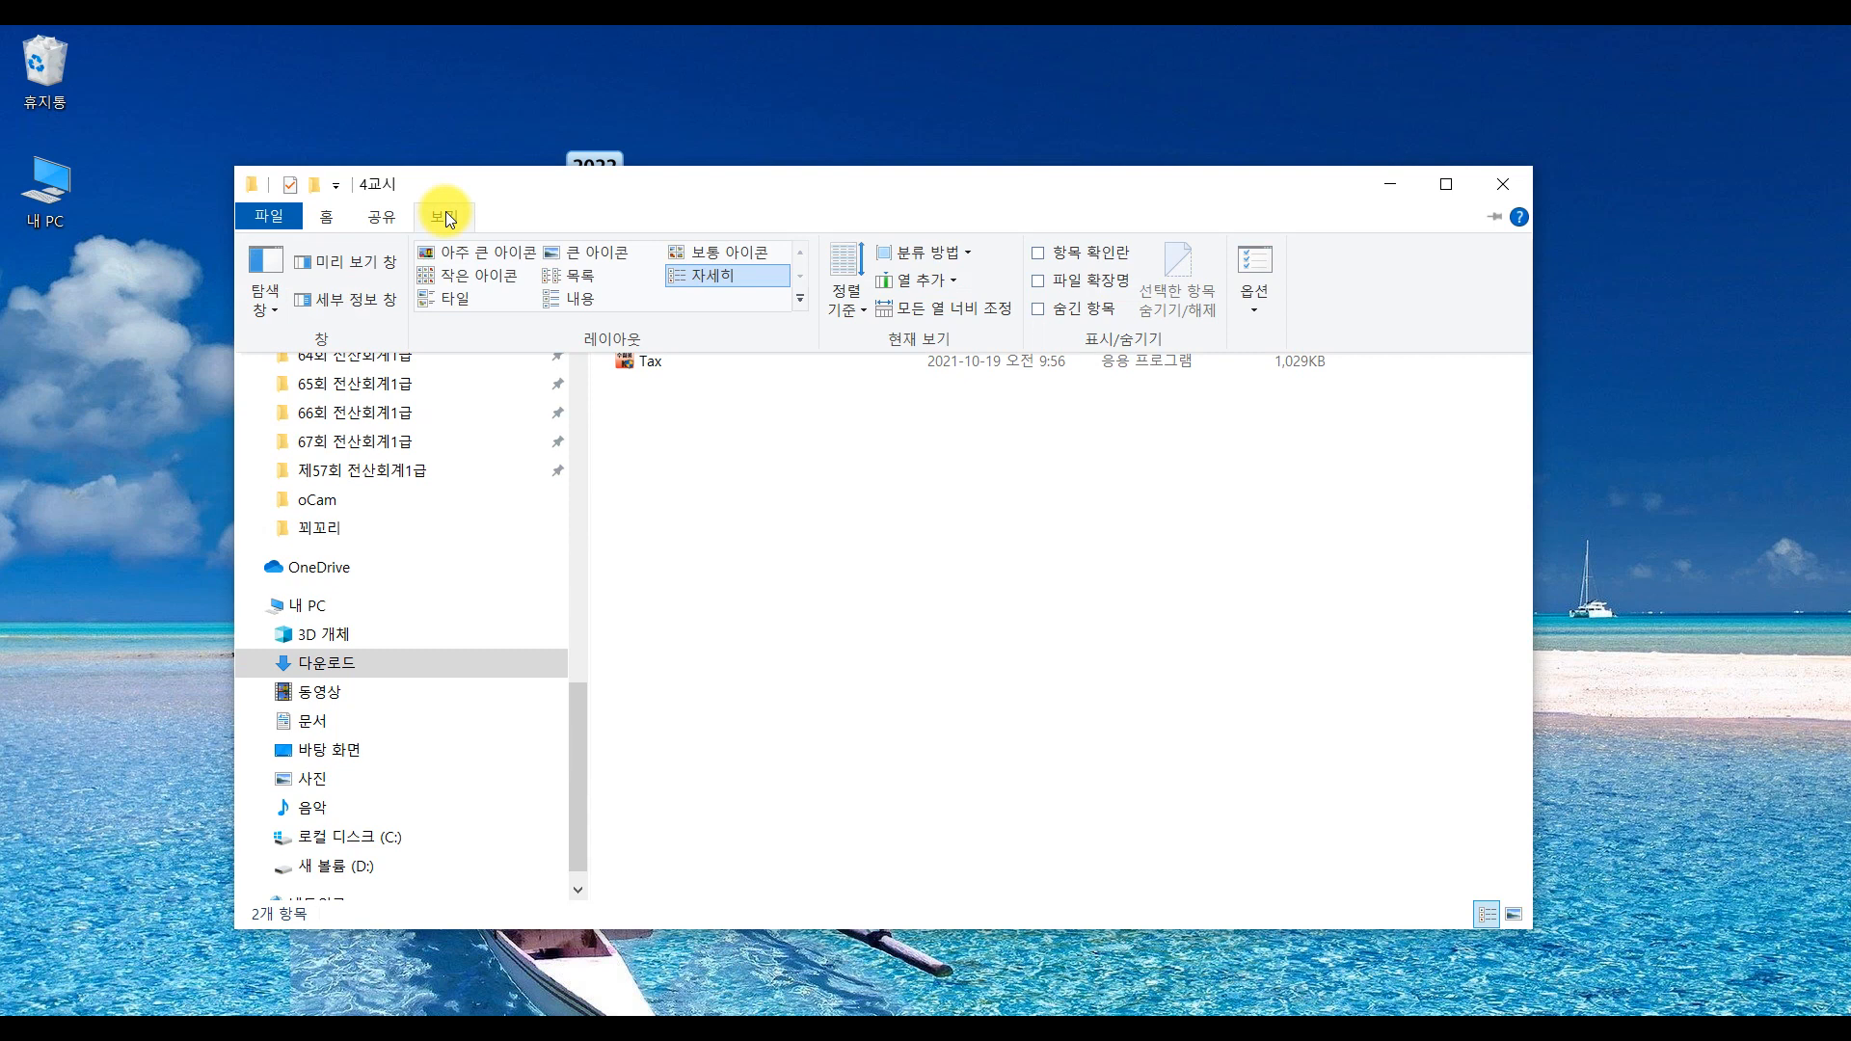
pyautogui.click(609, 252)
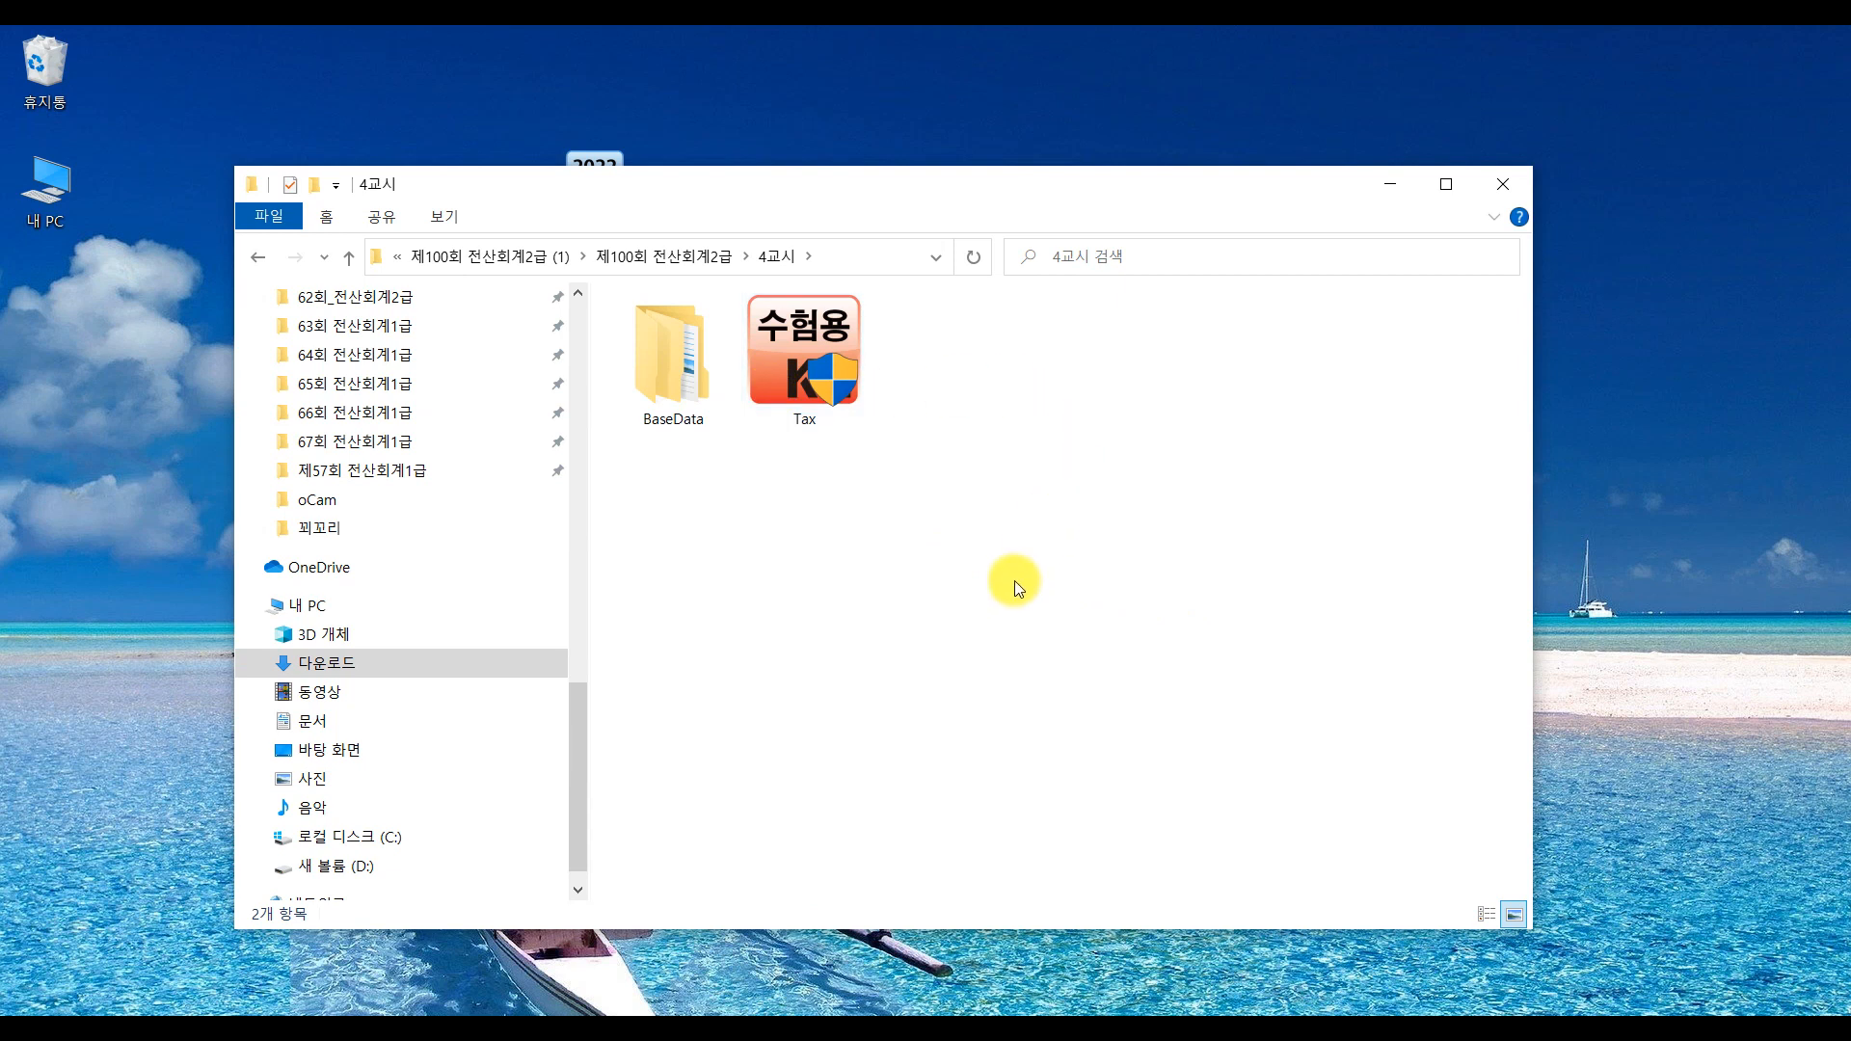
pyautogui.doubleClick(830, 384)
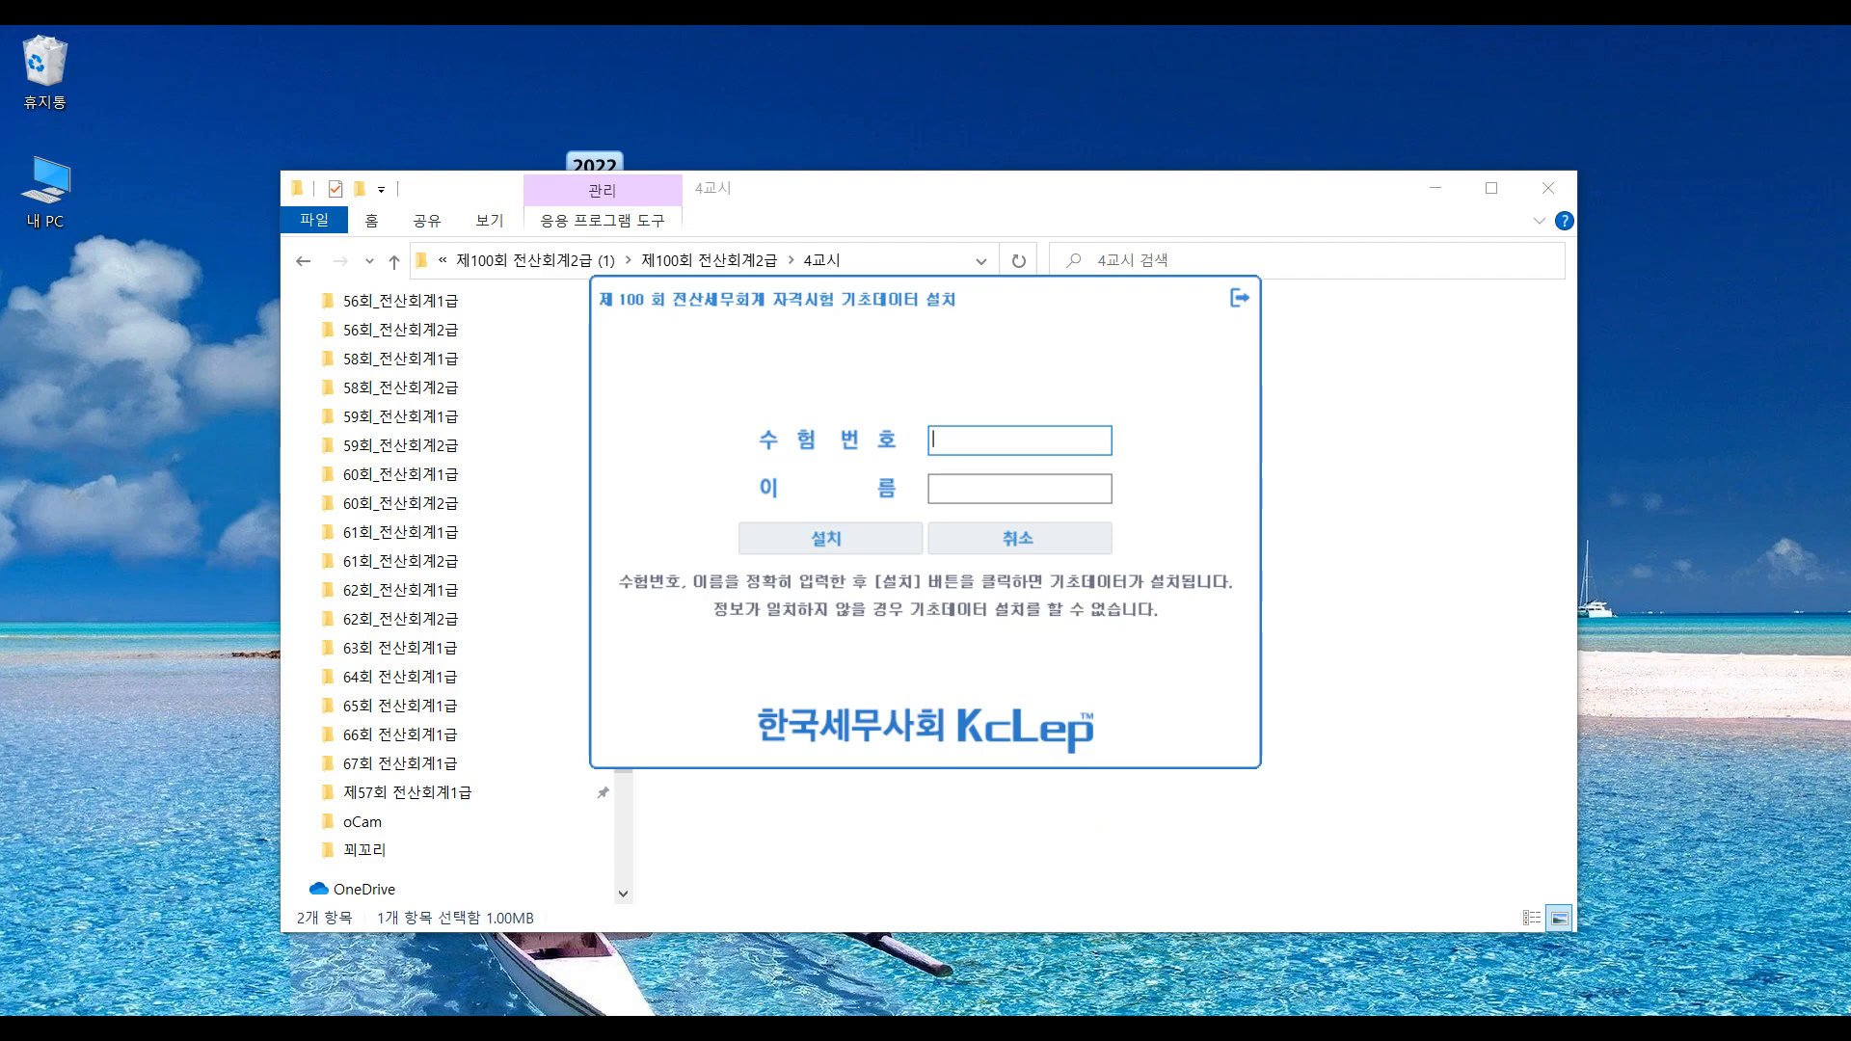
pyautogui.hotkey('alt', 'Tab')
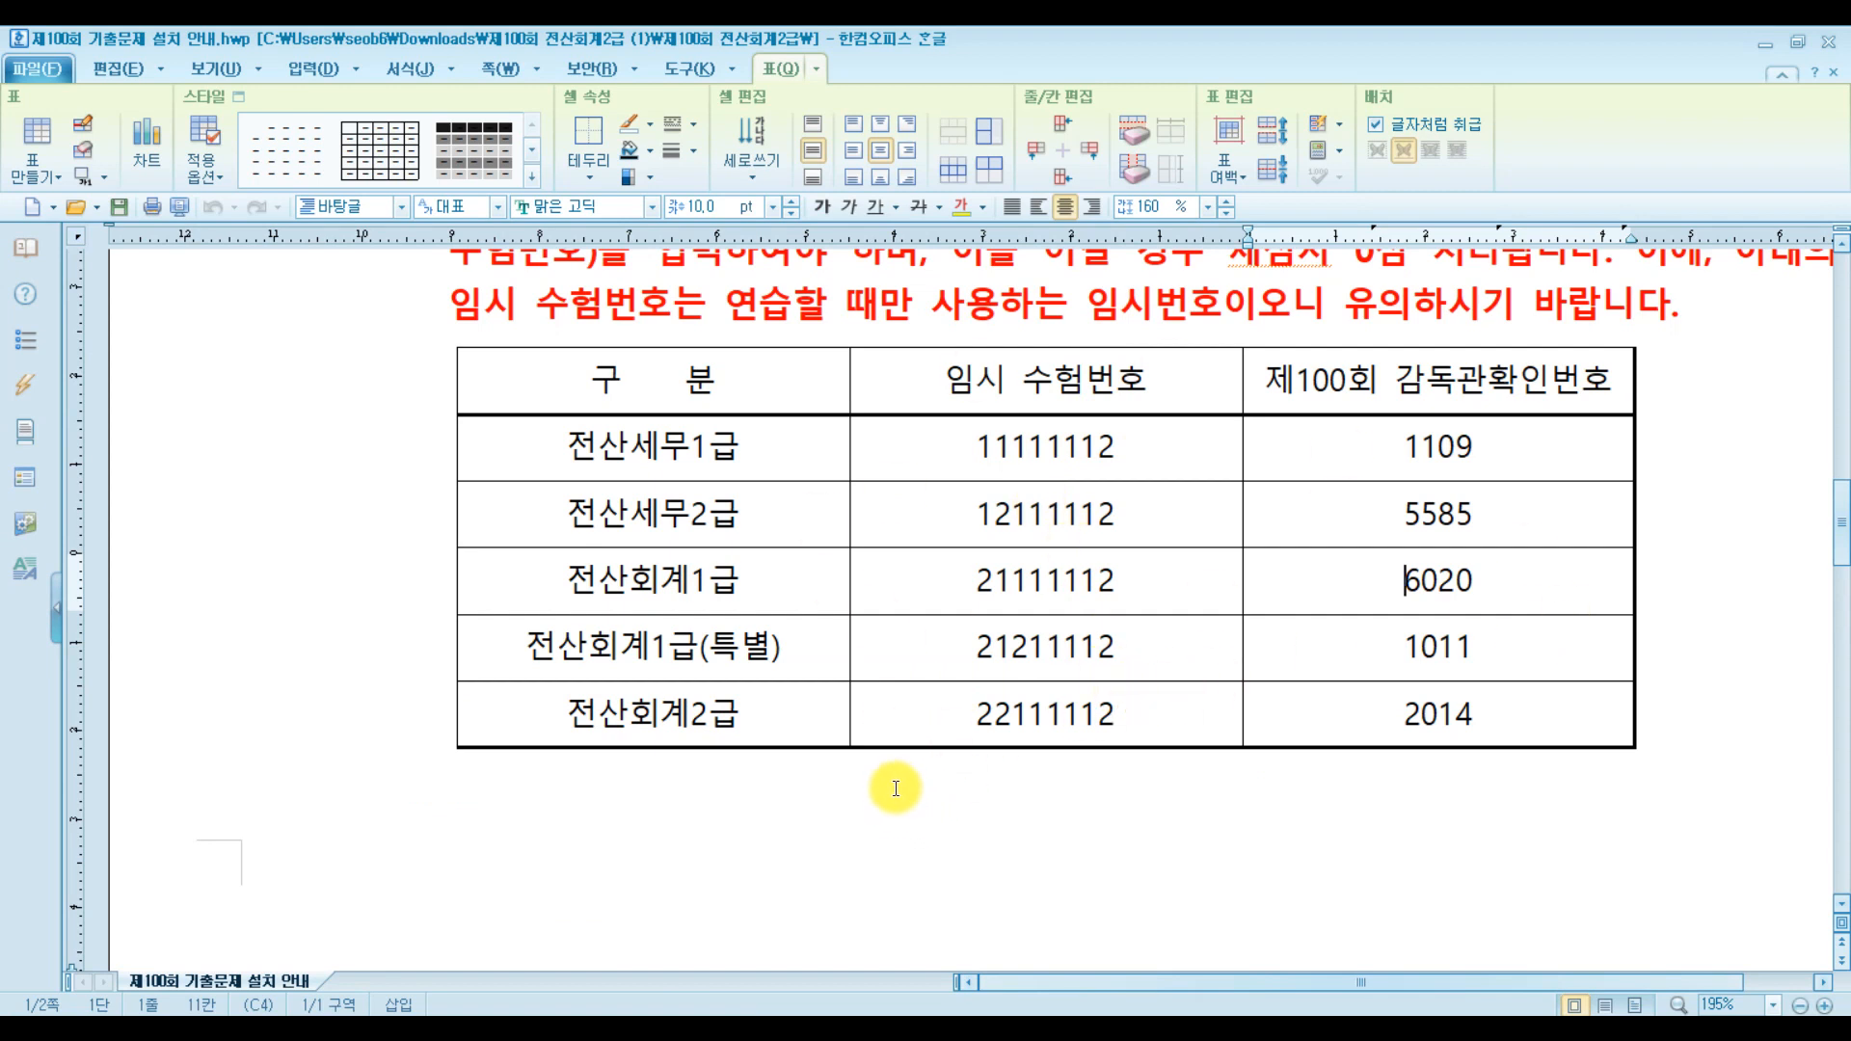
pyautogui.click(683, 715)
pyautogui.moveTo(972, 714); pyautogui.dragTo(1148, 714)
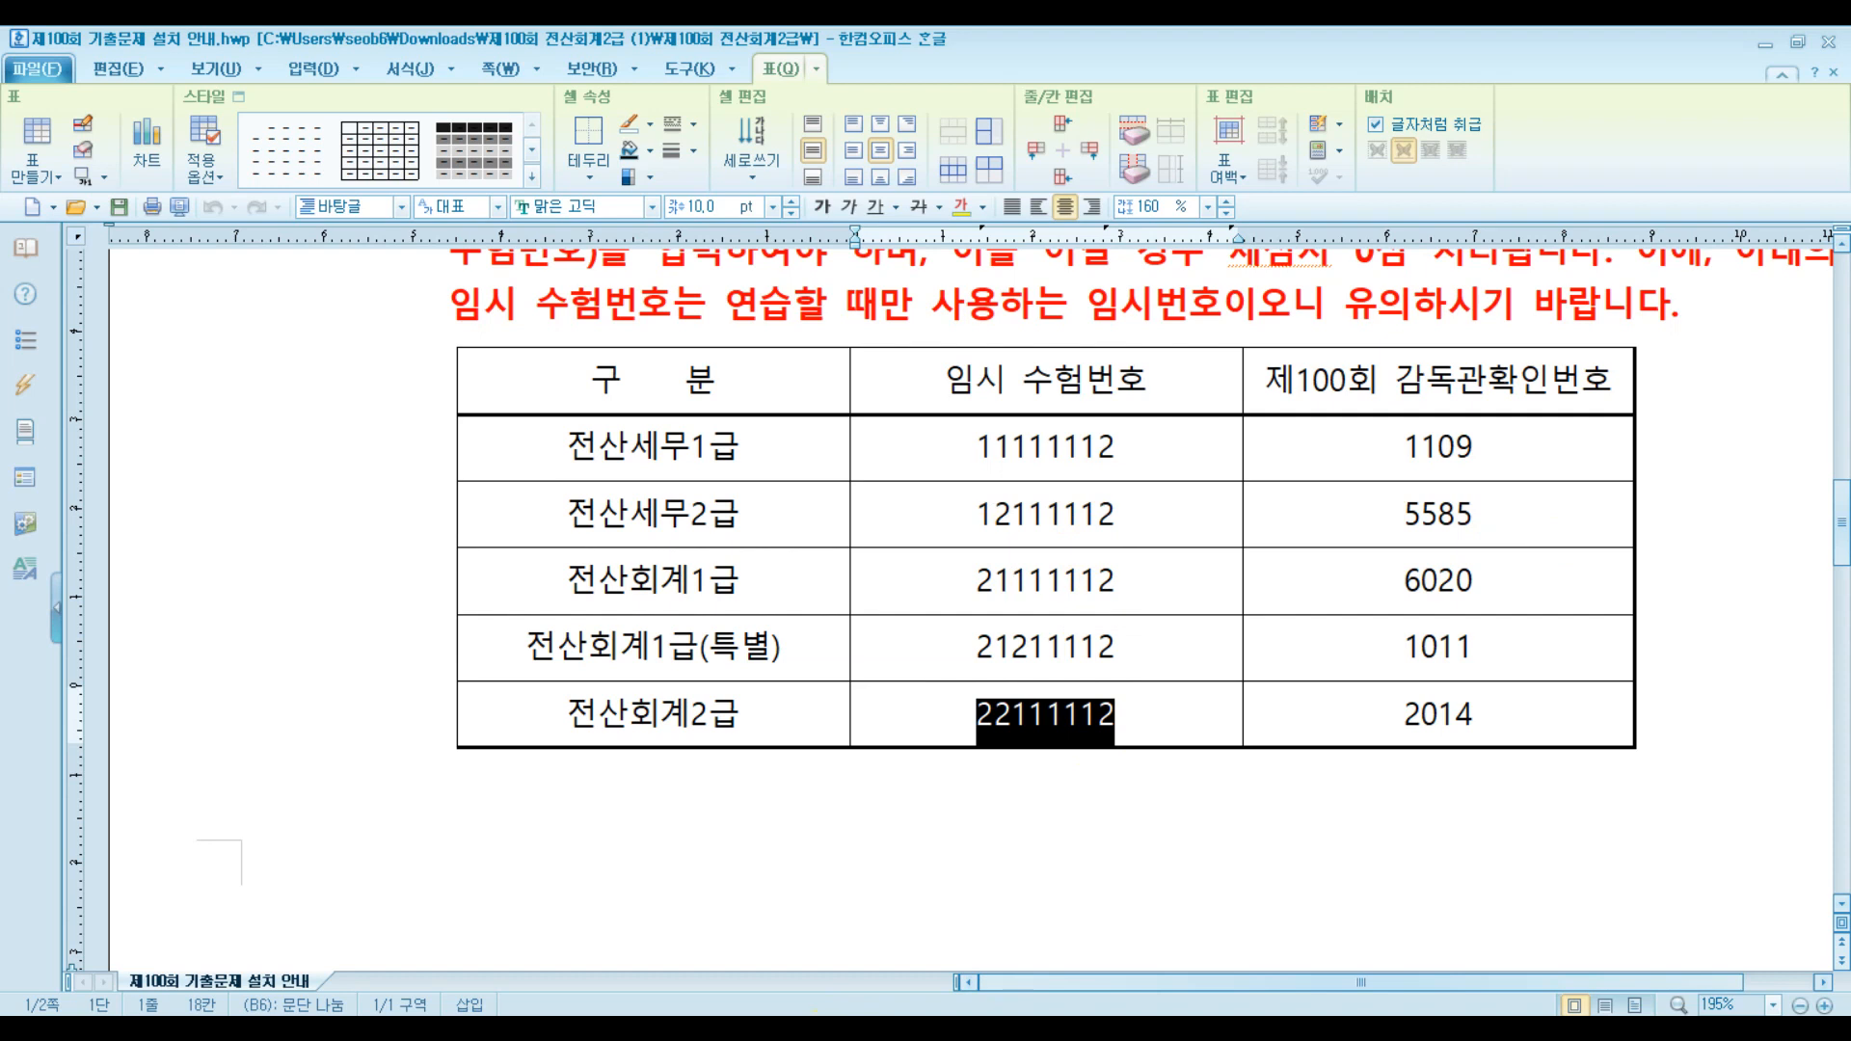
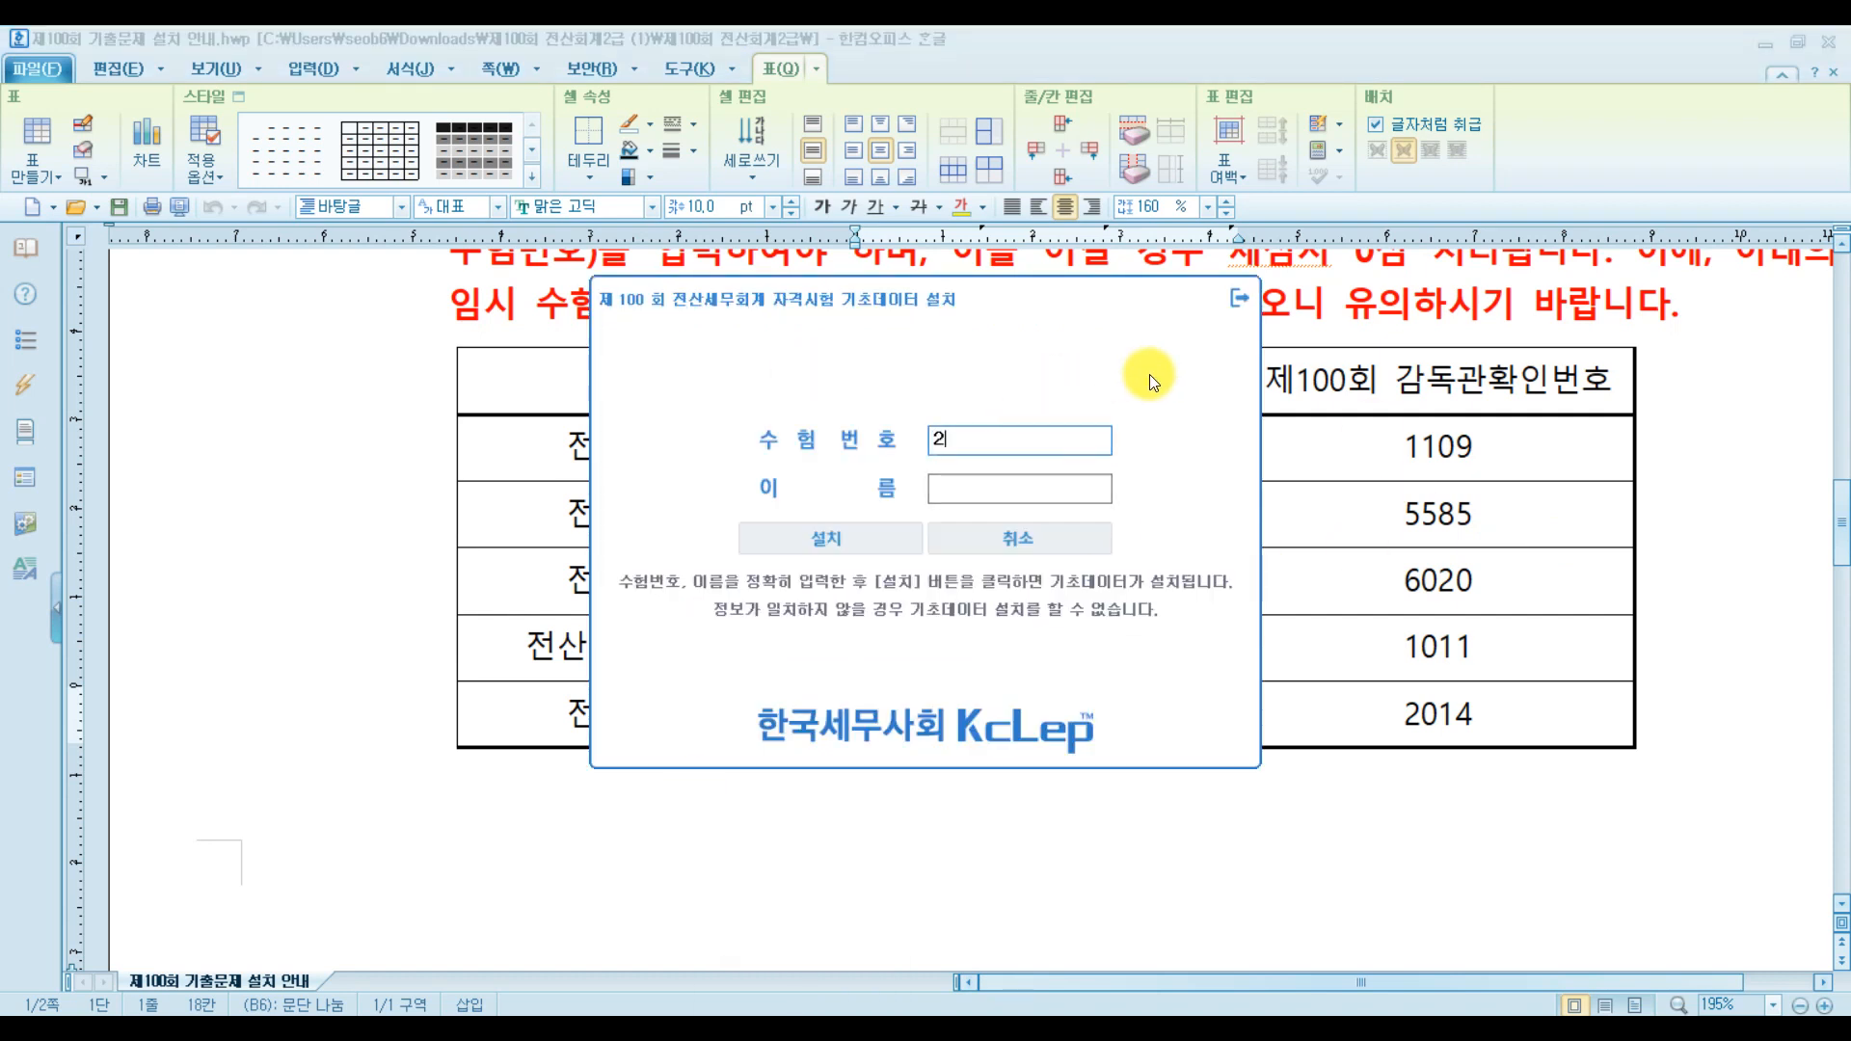
pyautogui.press('Tab')
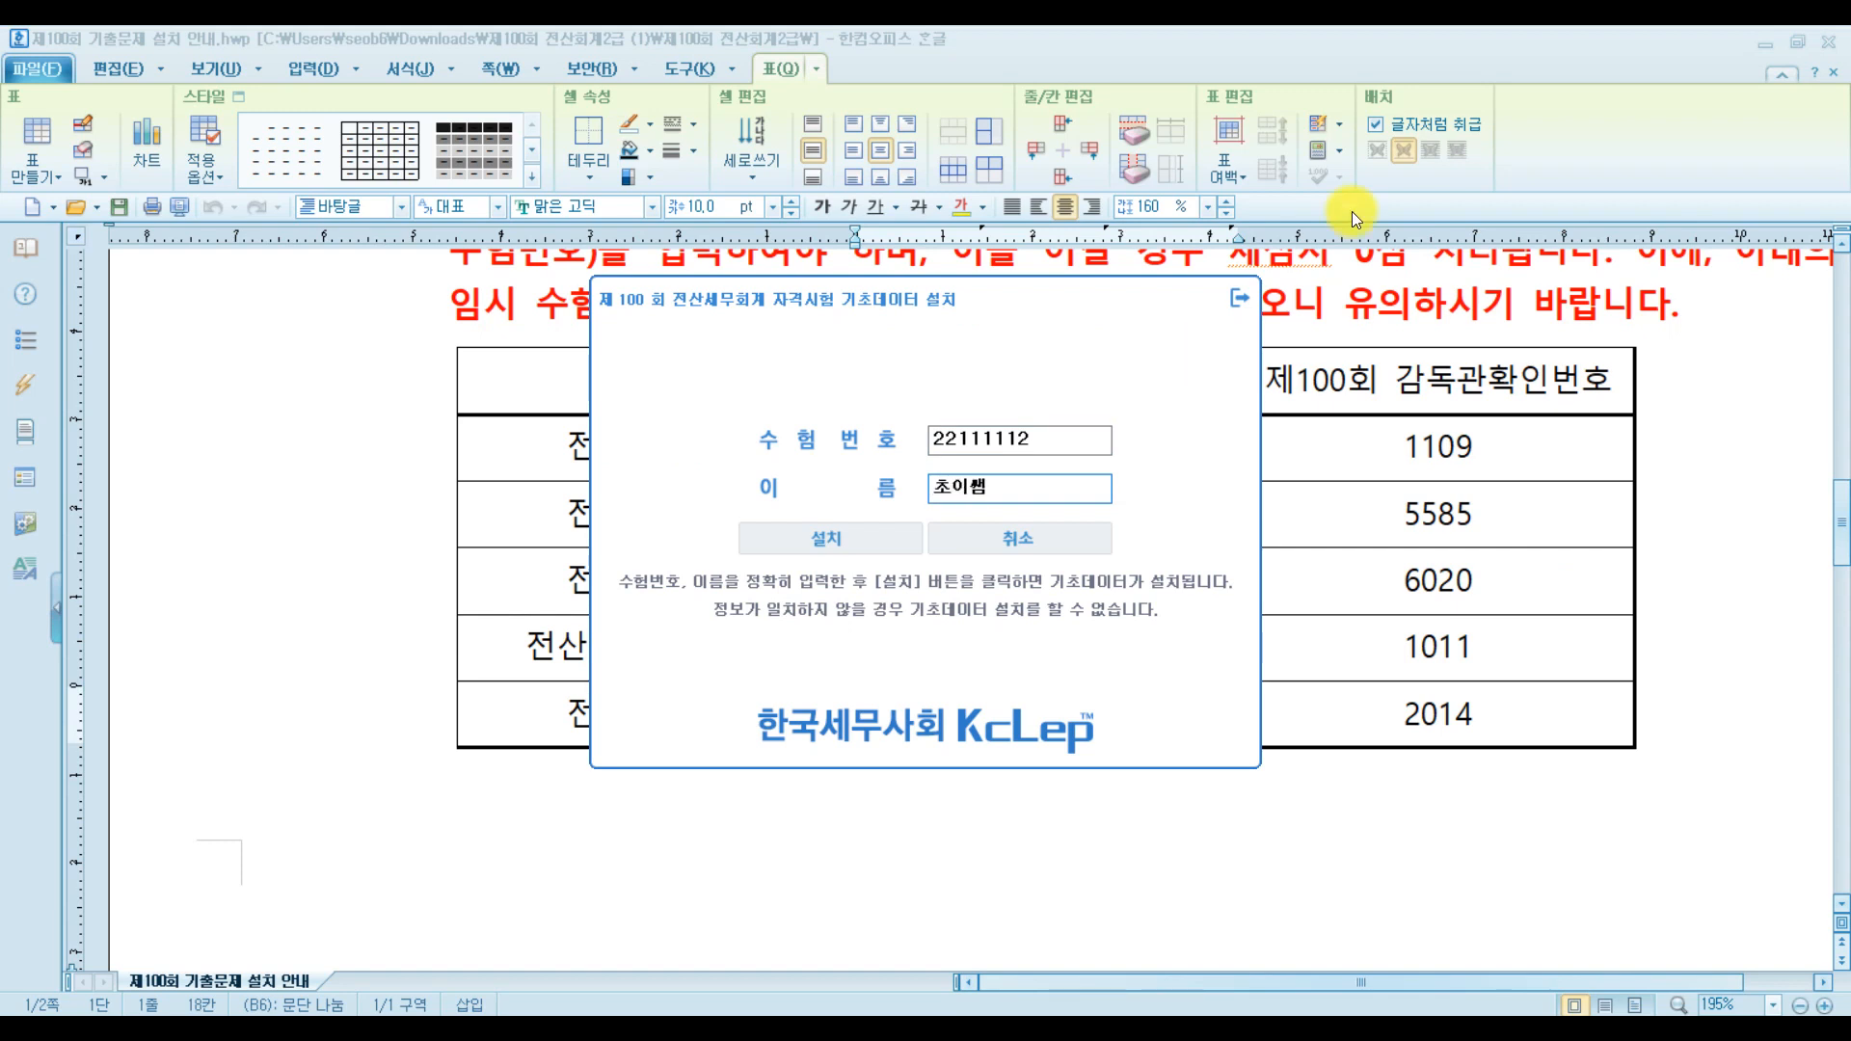
pyautogui.click(895, 537)
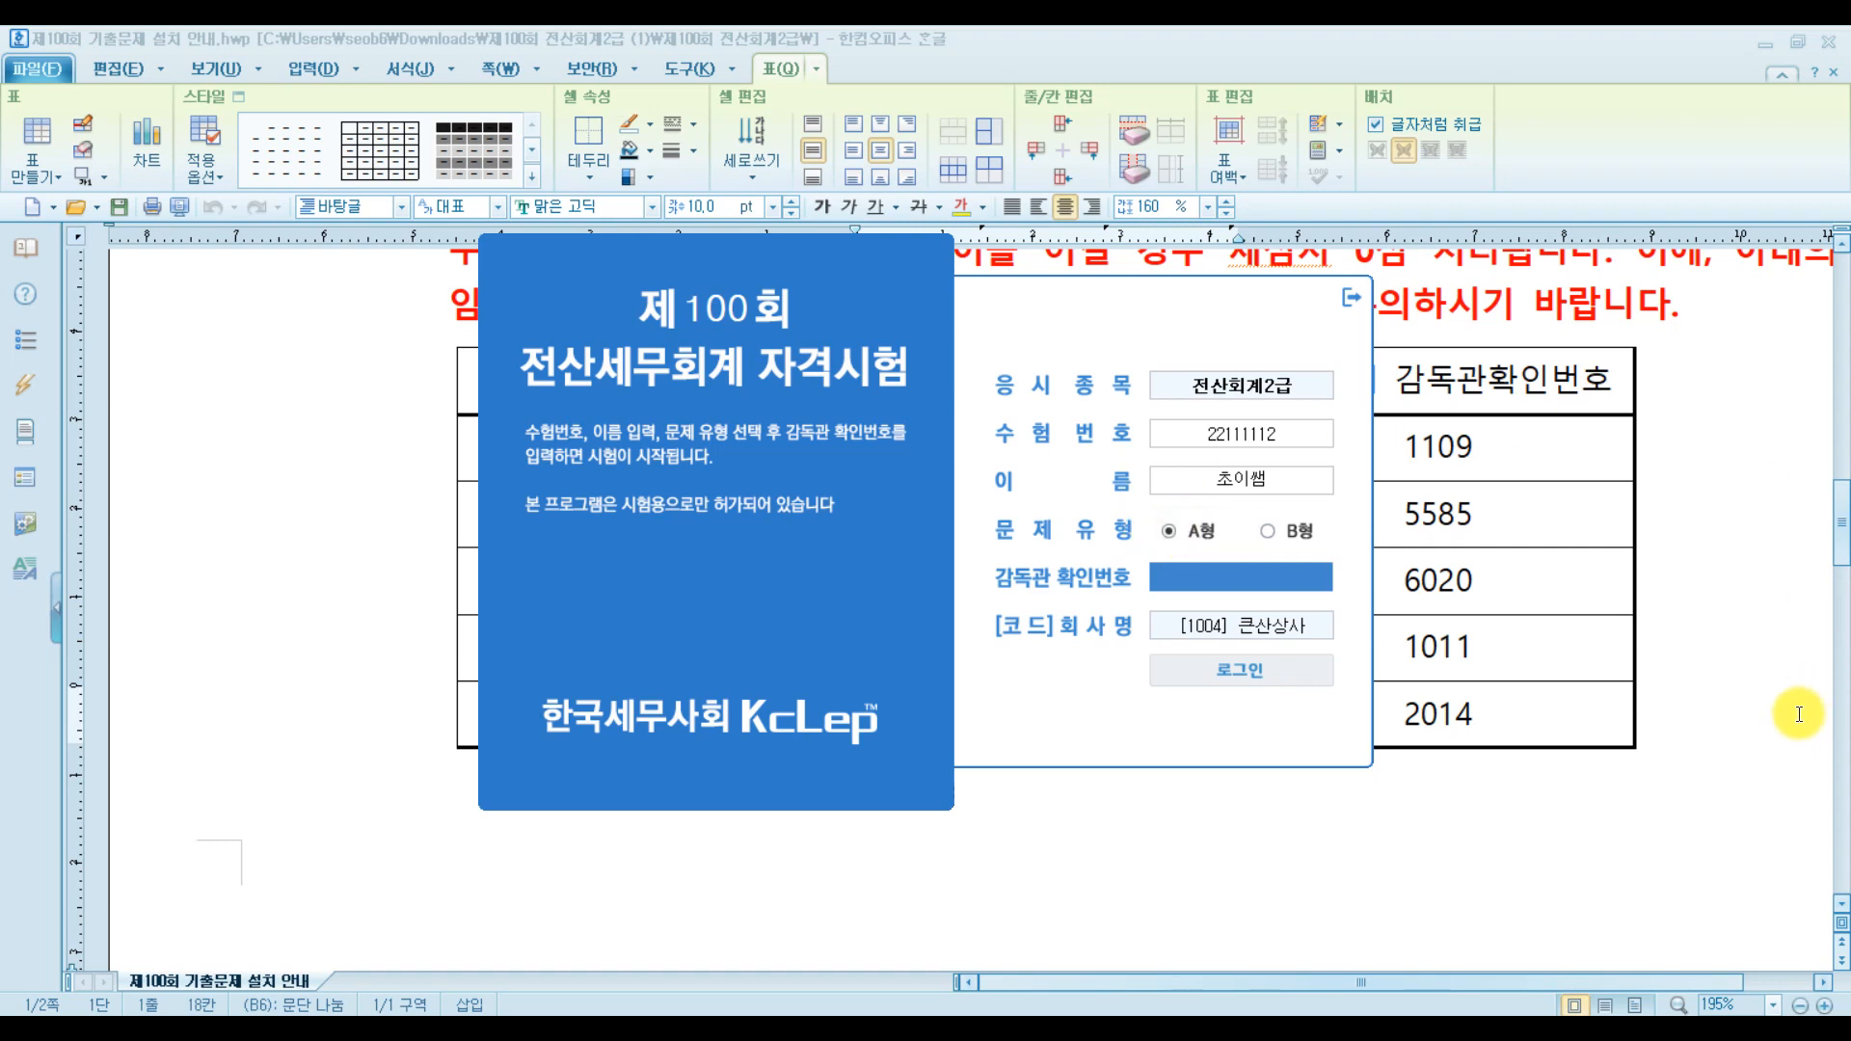
pyautogui.click(1768, 703)
pyautogui.moveTo(1404, 718); pyautogui.dragTo(1499, 718)
pyautogui.hotkey('ctrl', 'c')
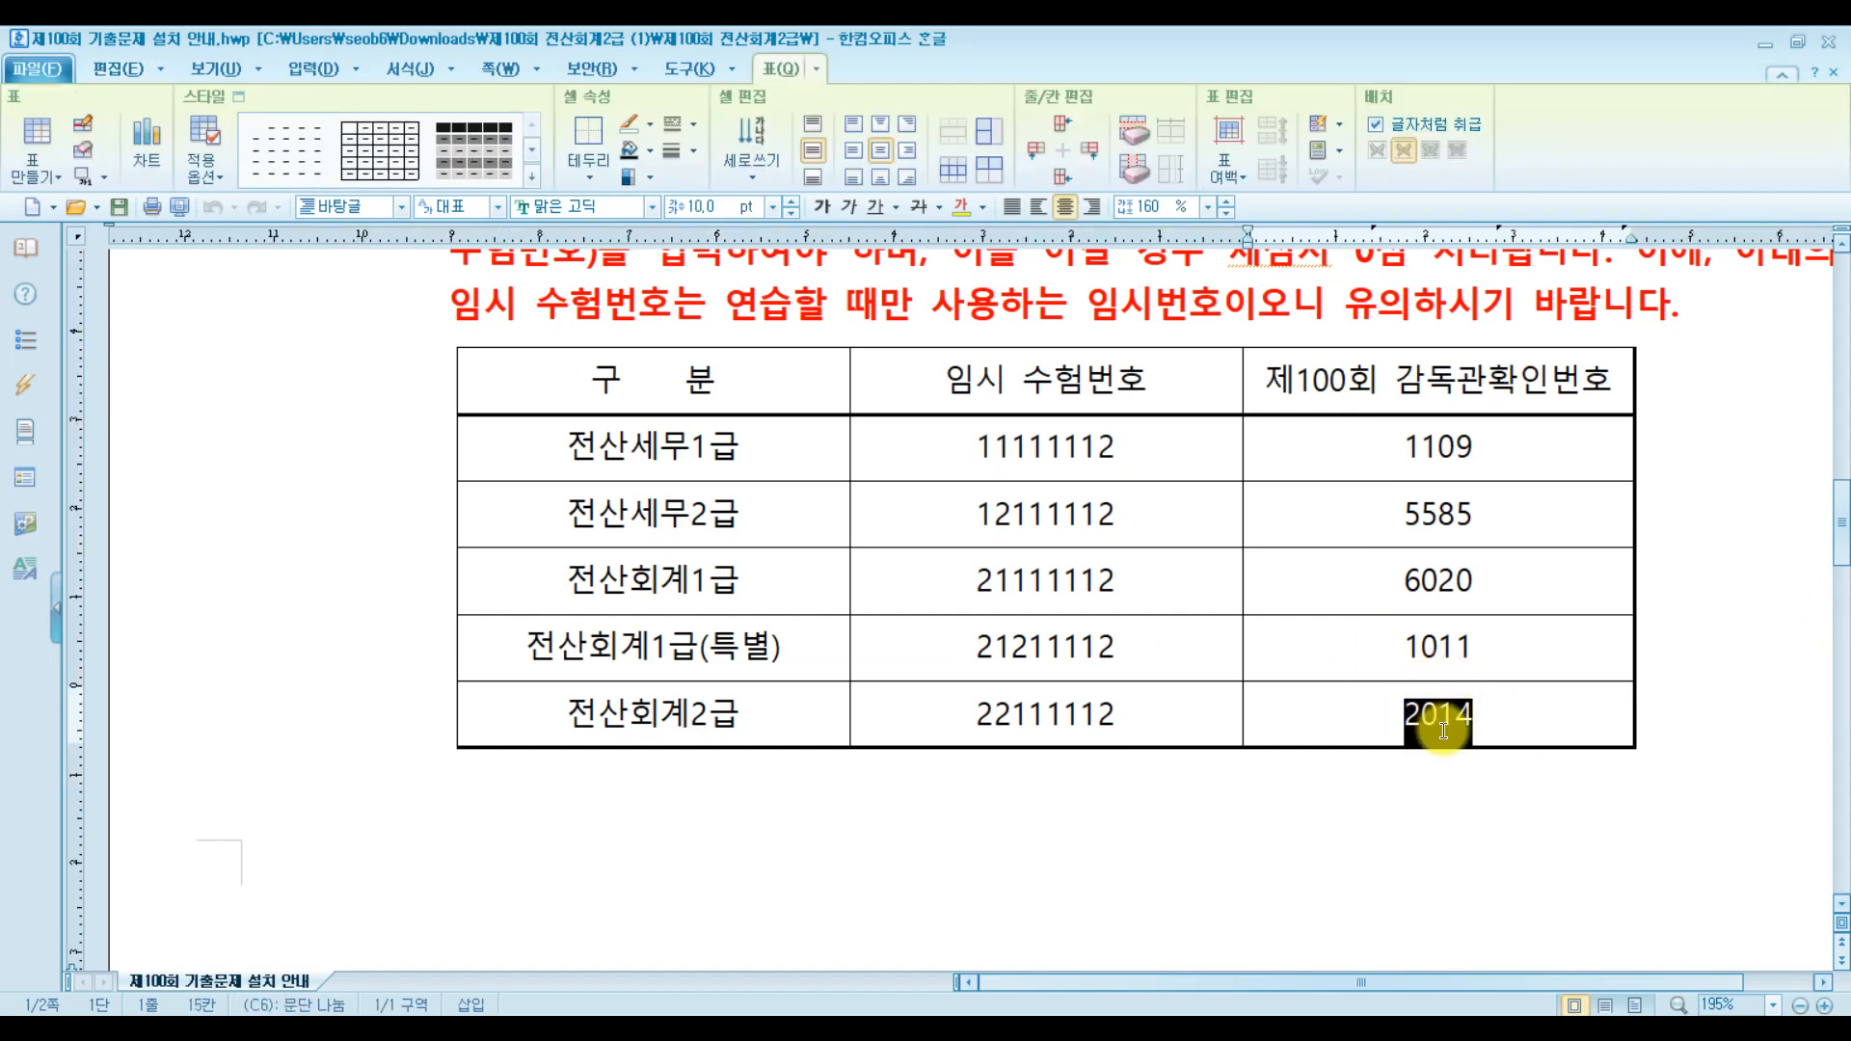
pyautogui.click(1489, 716)
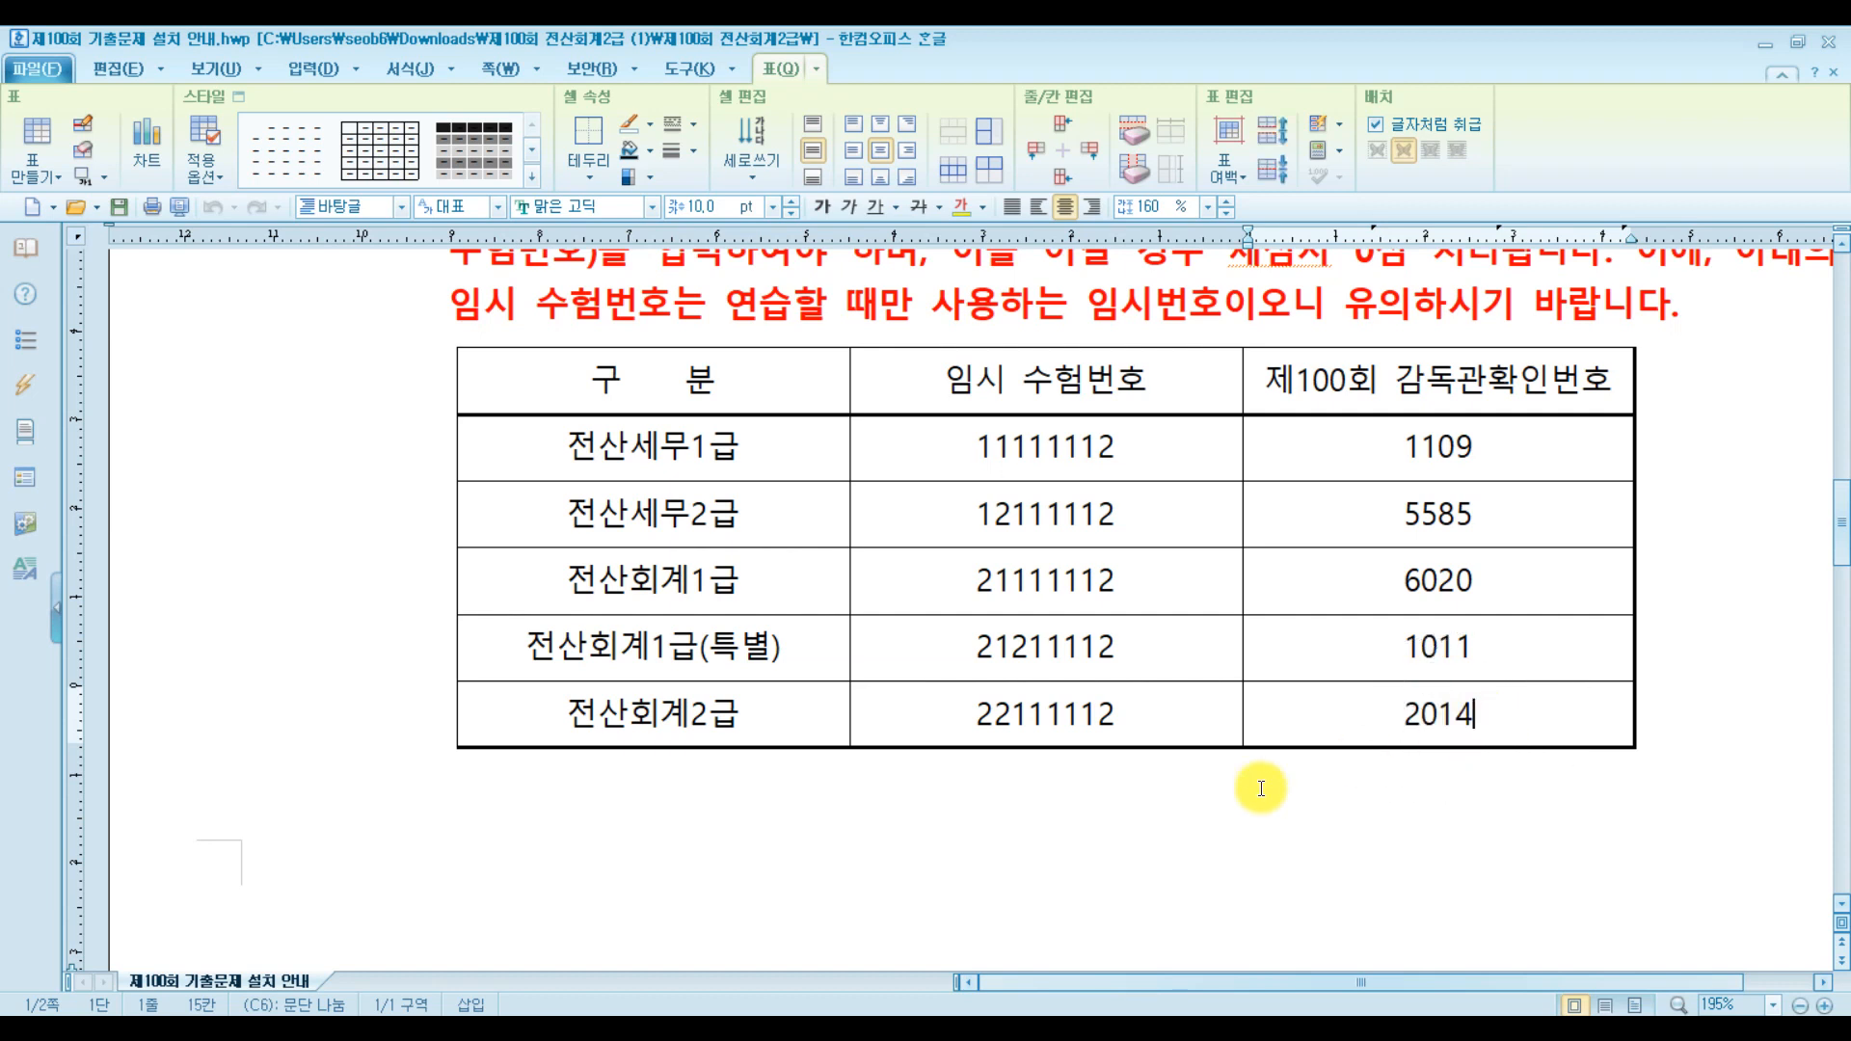
pyautogui.click(827, 1011)
pyautogui.click(1265, 572)
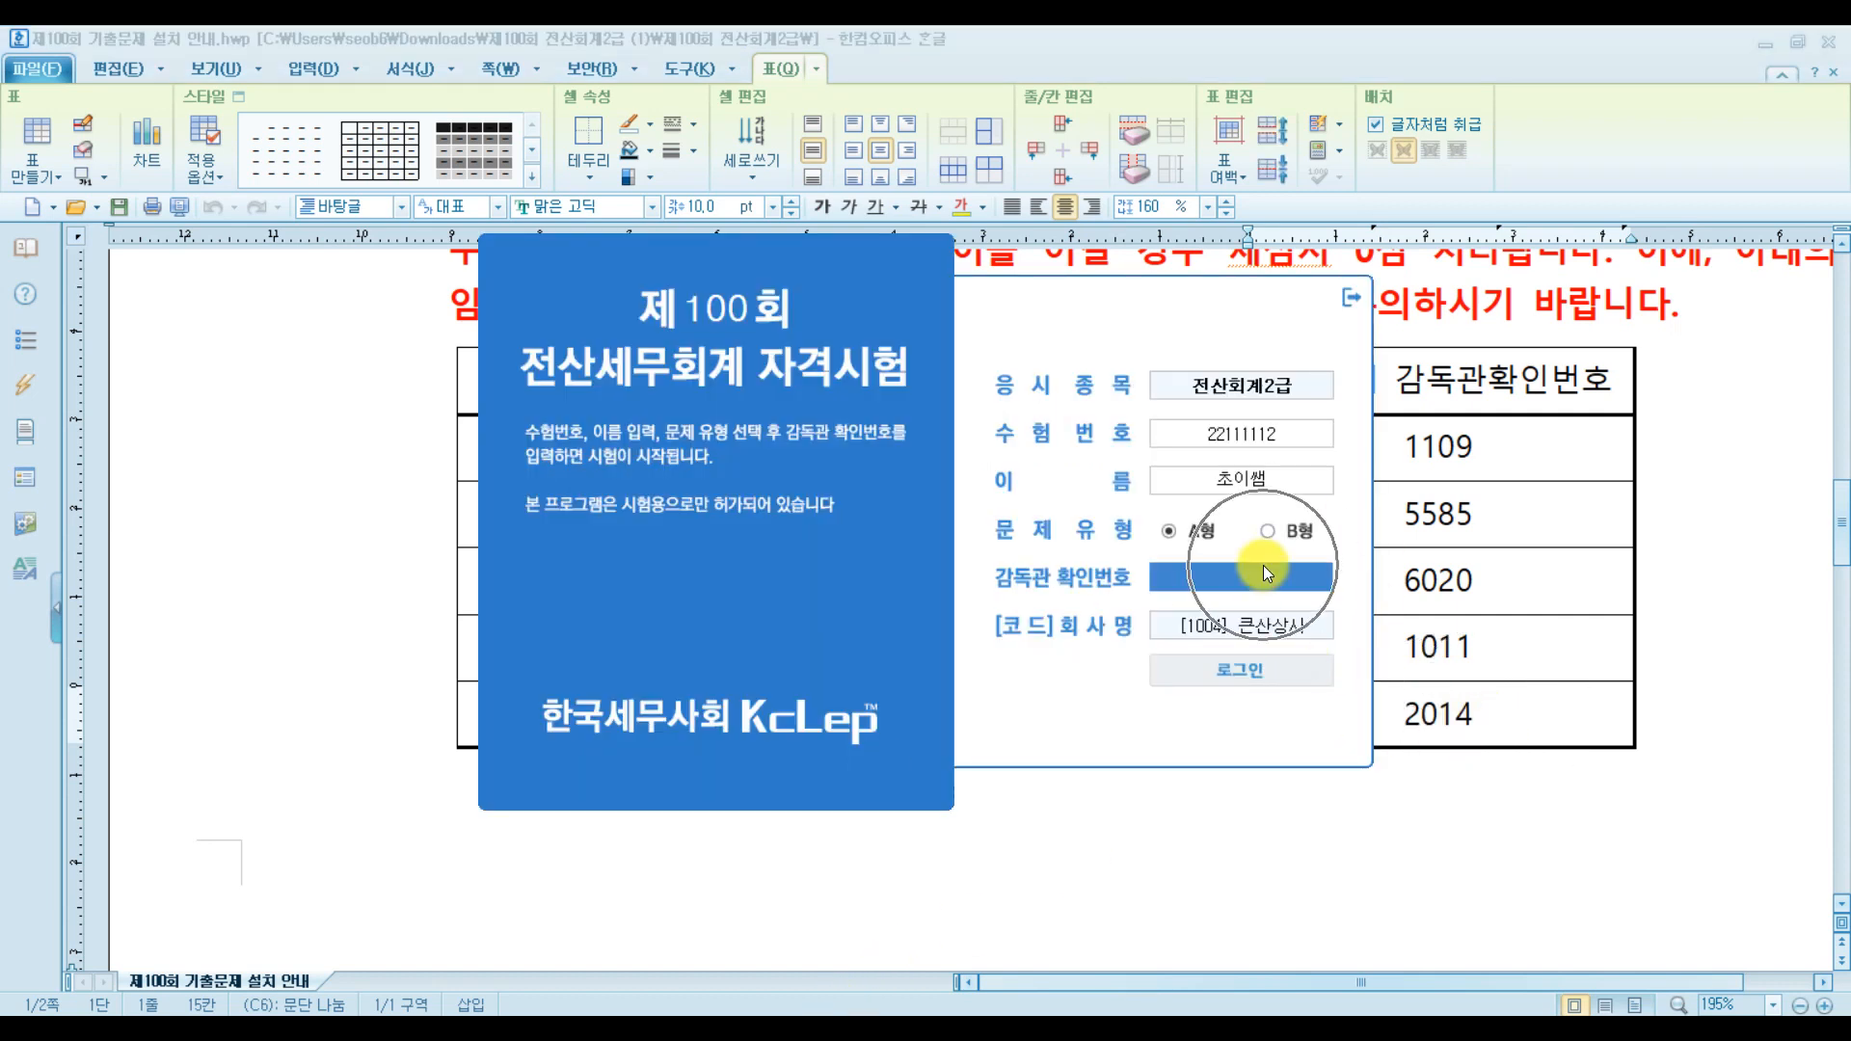
pyautogui.hotkey('ctrl', 'v')
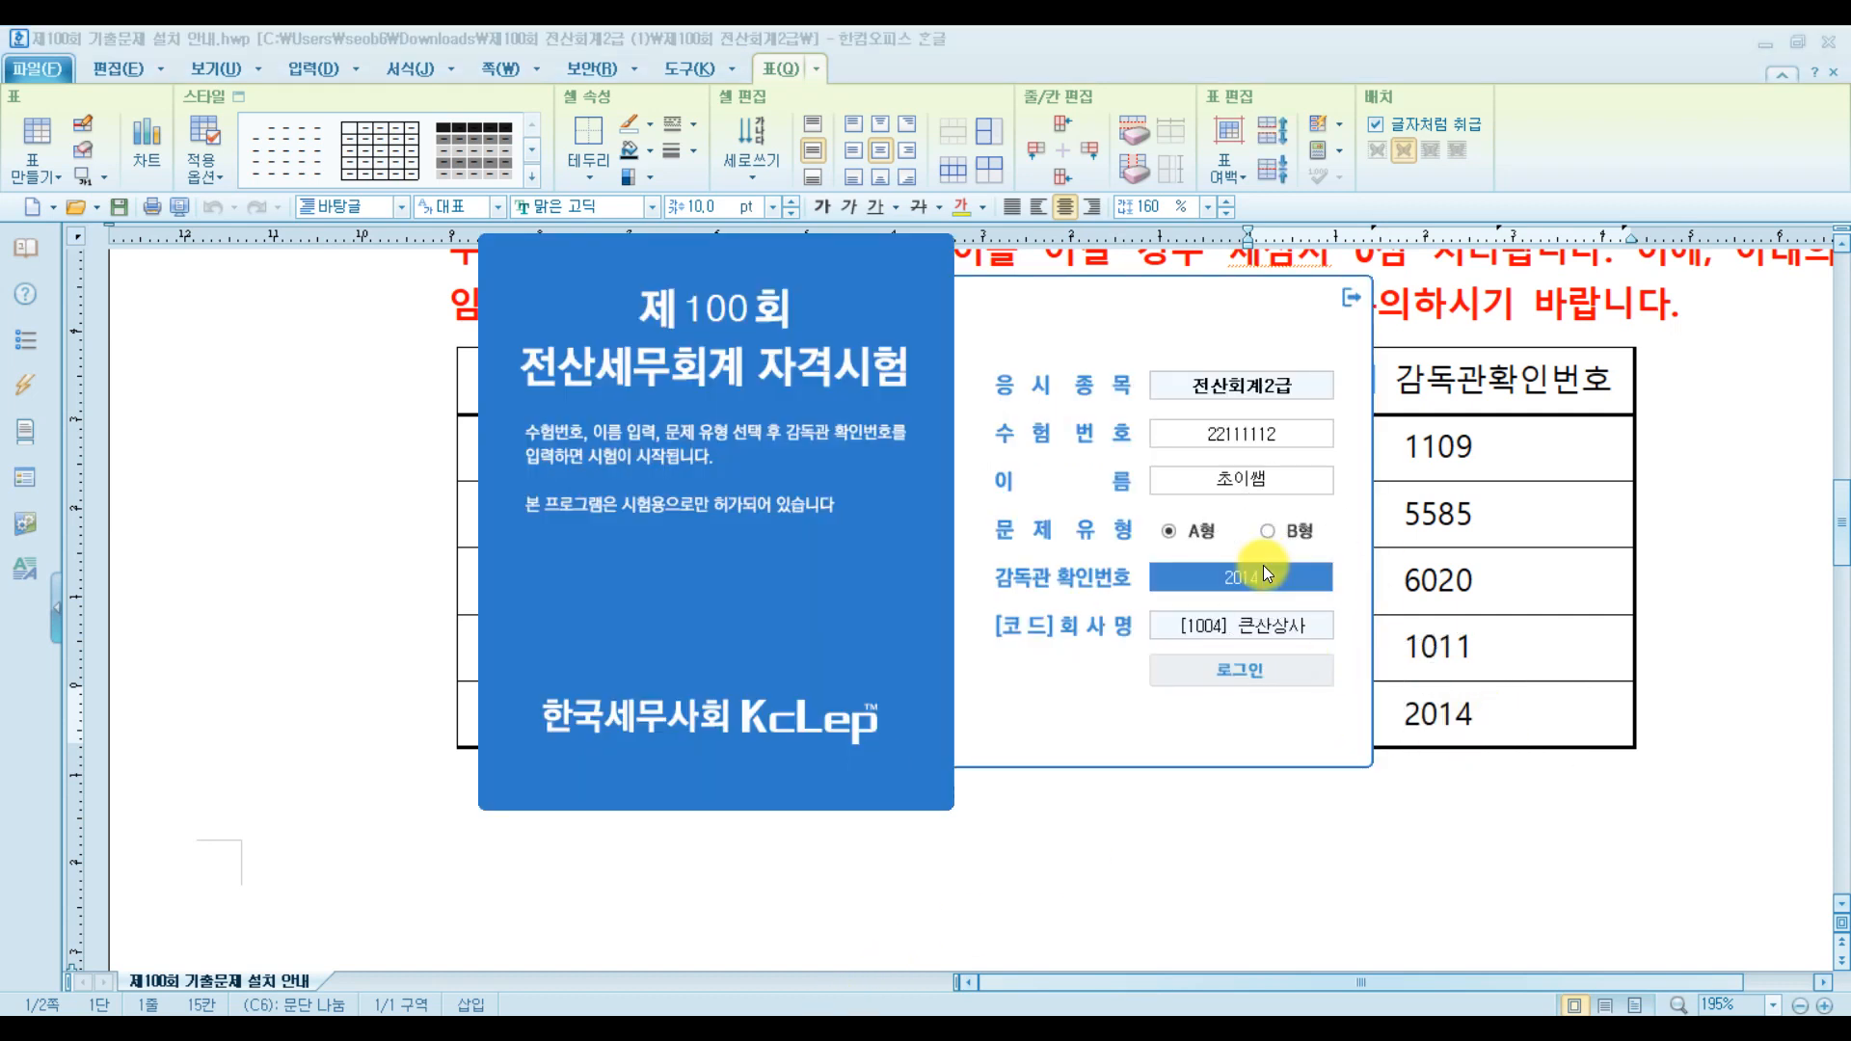
pyautogui.click(1253, 671)
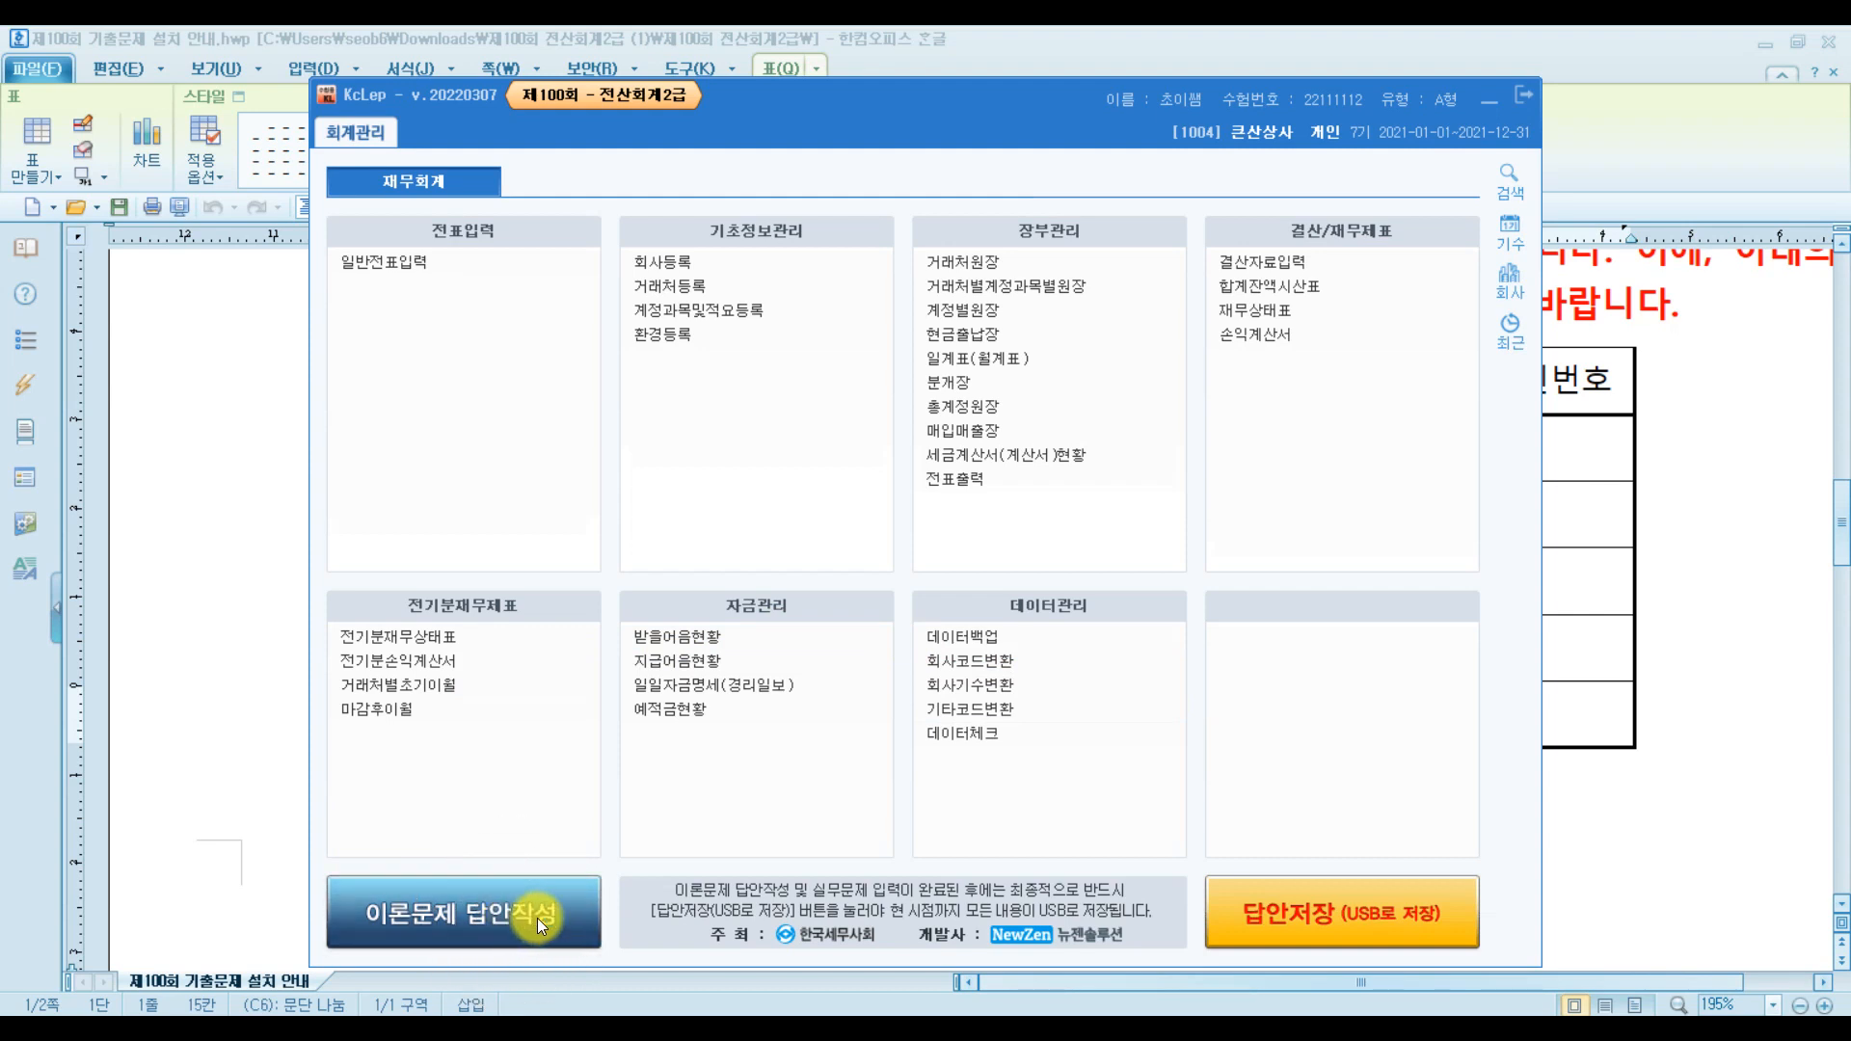
# On the theory answer sheet, enter practical amounts 46513 in [1] and 4845163 in [2]
pyautogui.click(536, 917)
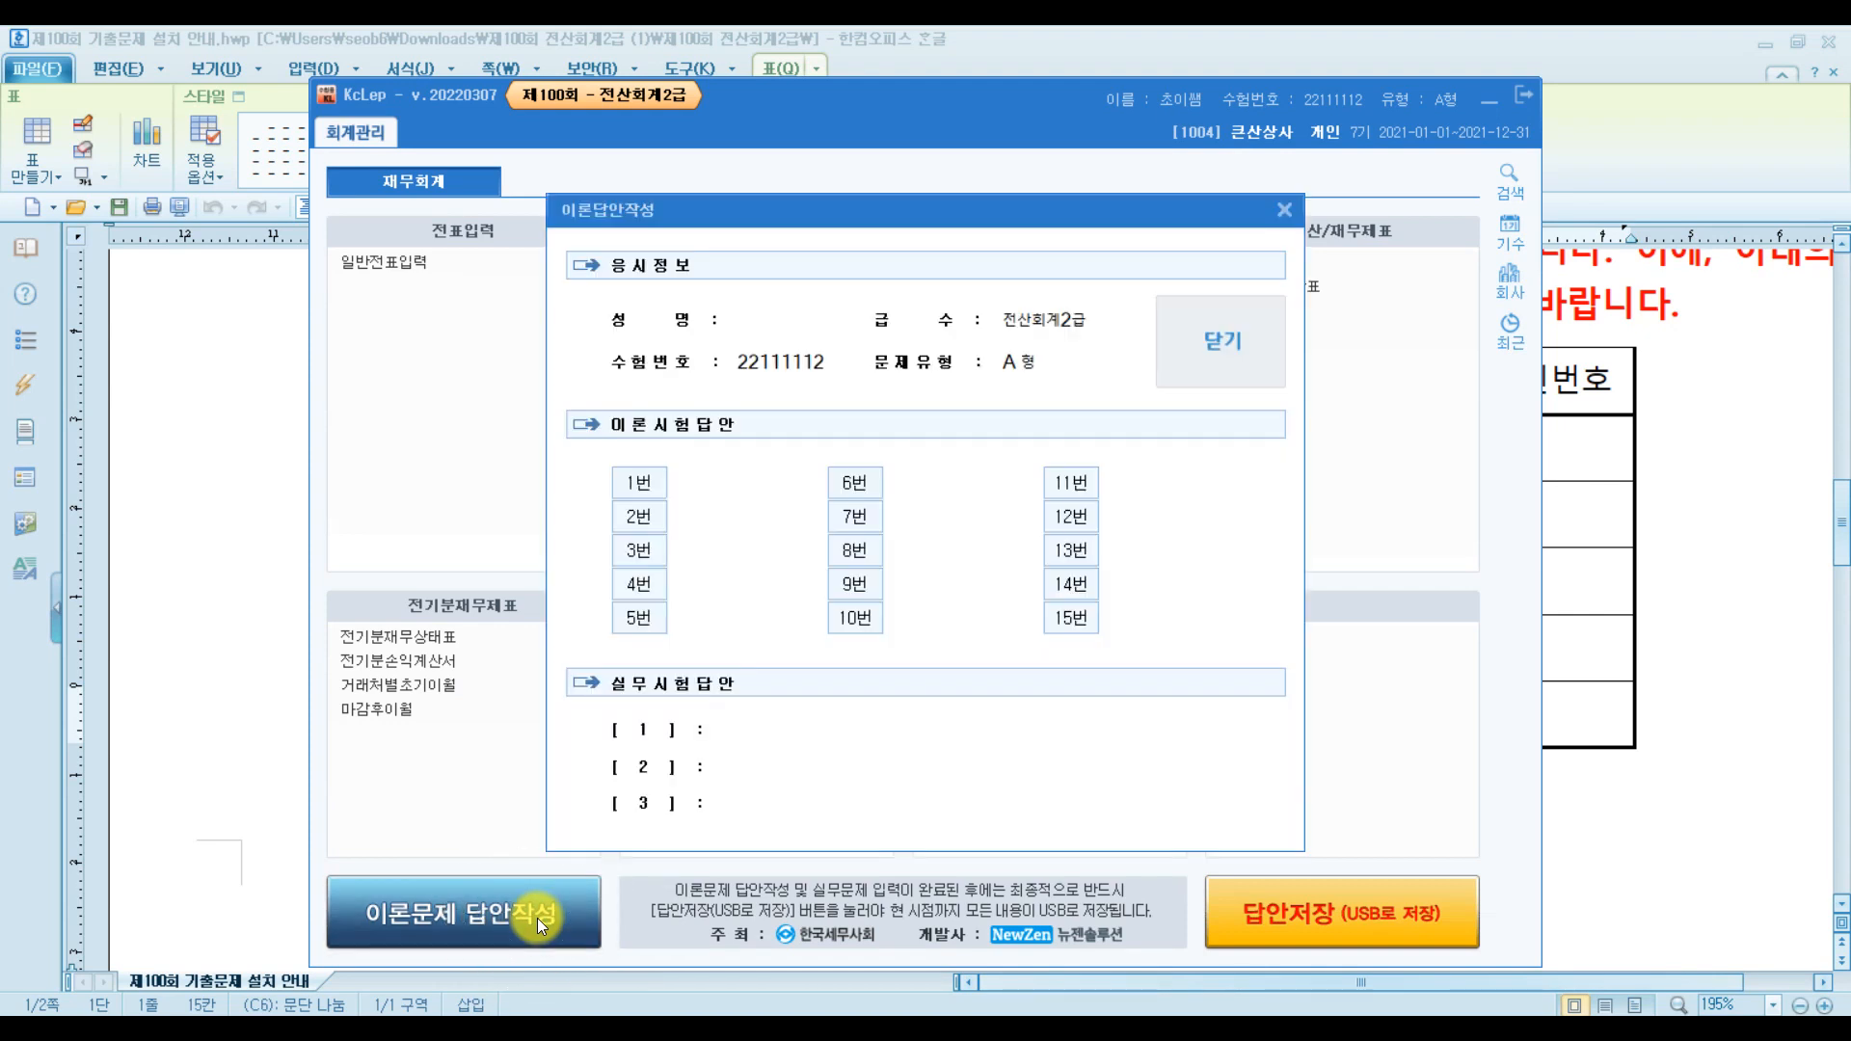
pyautogui.click(883, 738)
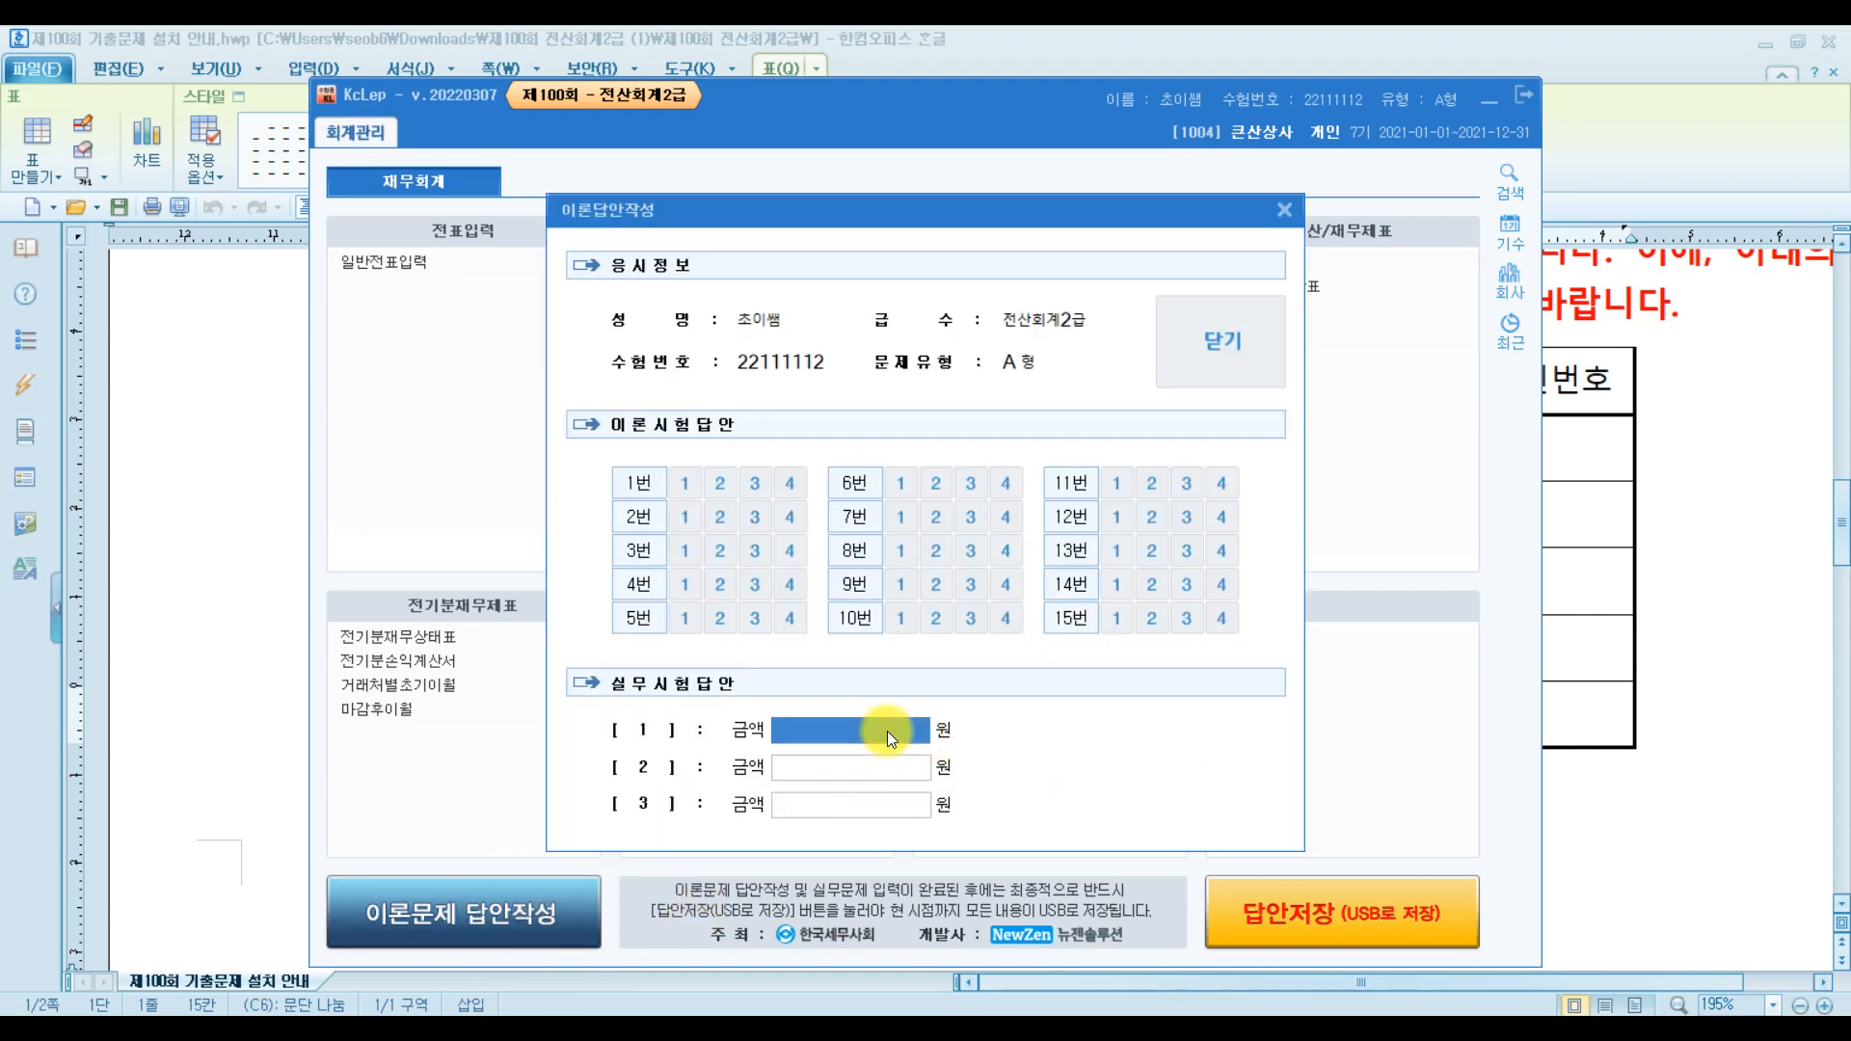
pyautogui.click(882, 773)
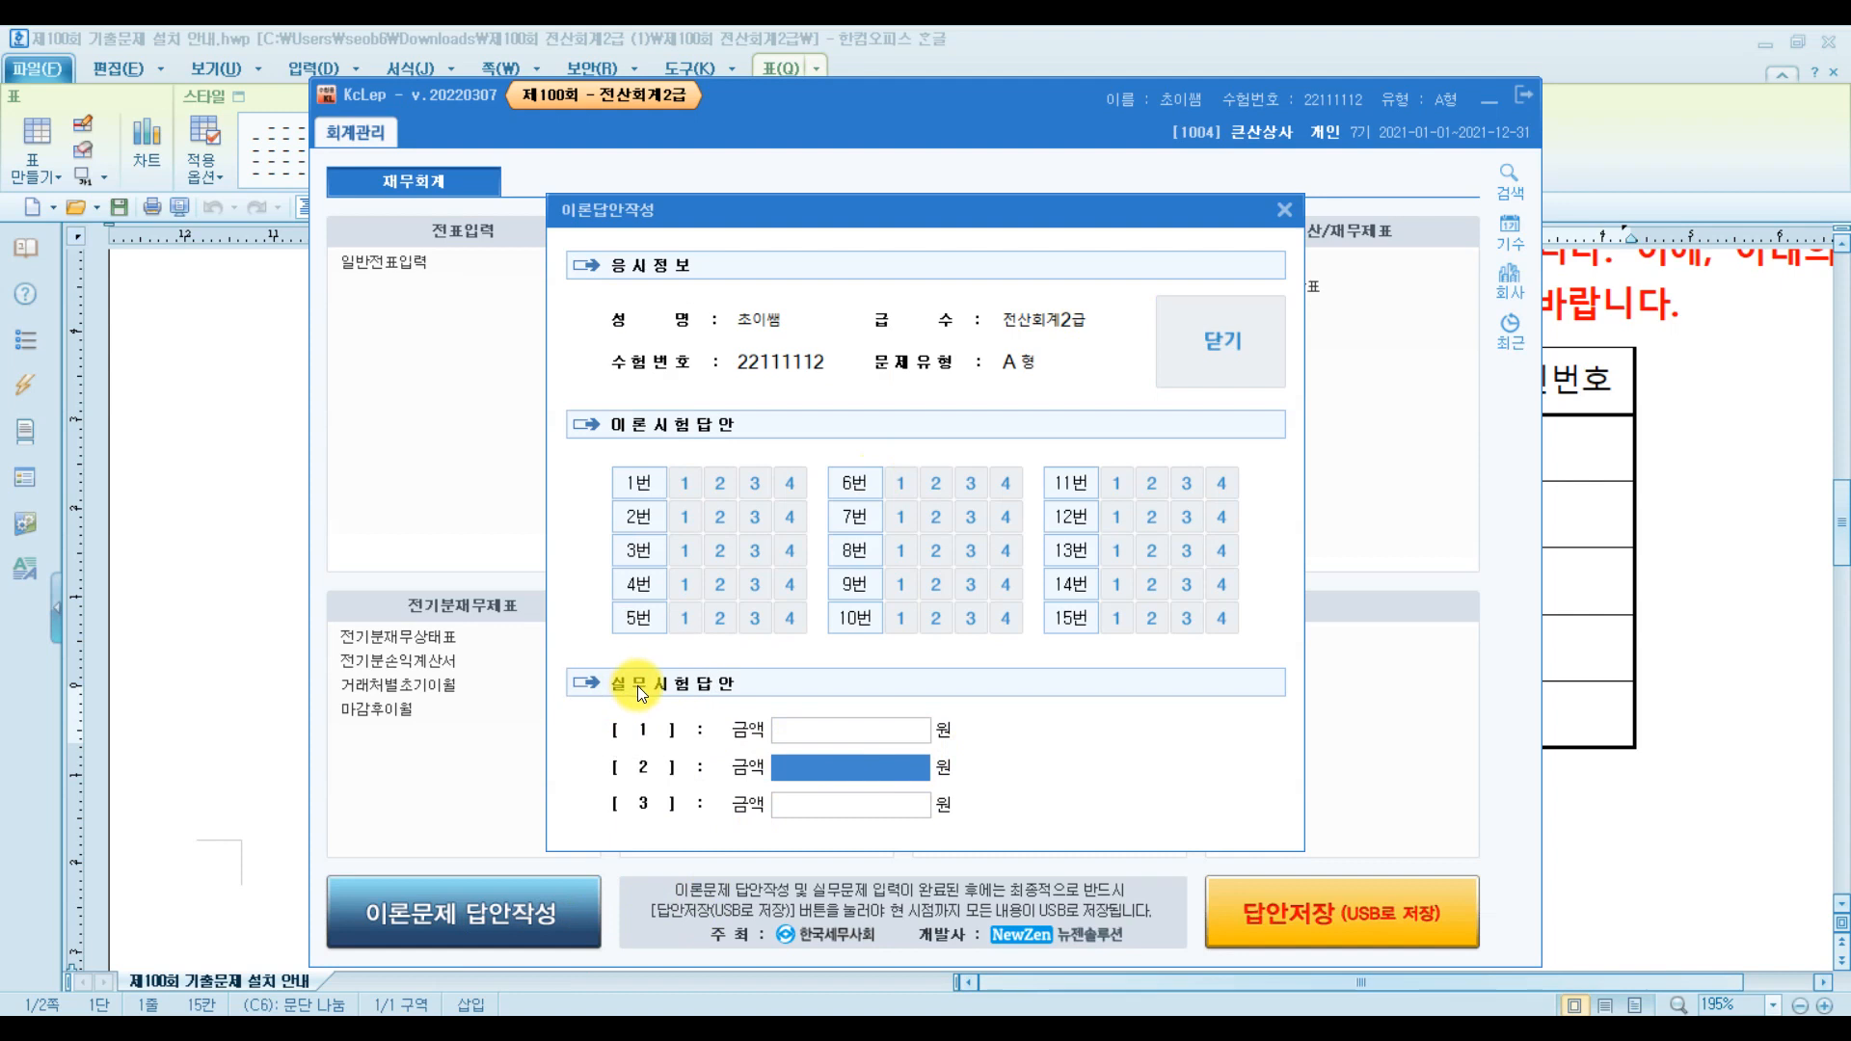
pyautogui.click(815, 733)
pyautogui.click(808, 765)
pyautogui.click(808, 807)
pyautogui.click(812, 775)
pyautogui.click(810, 804)
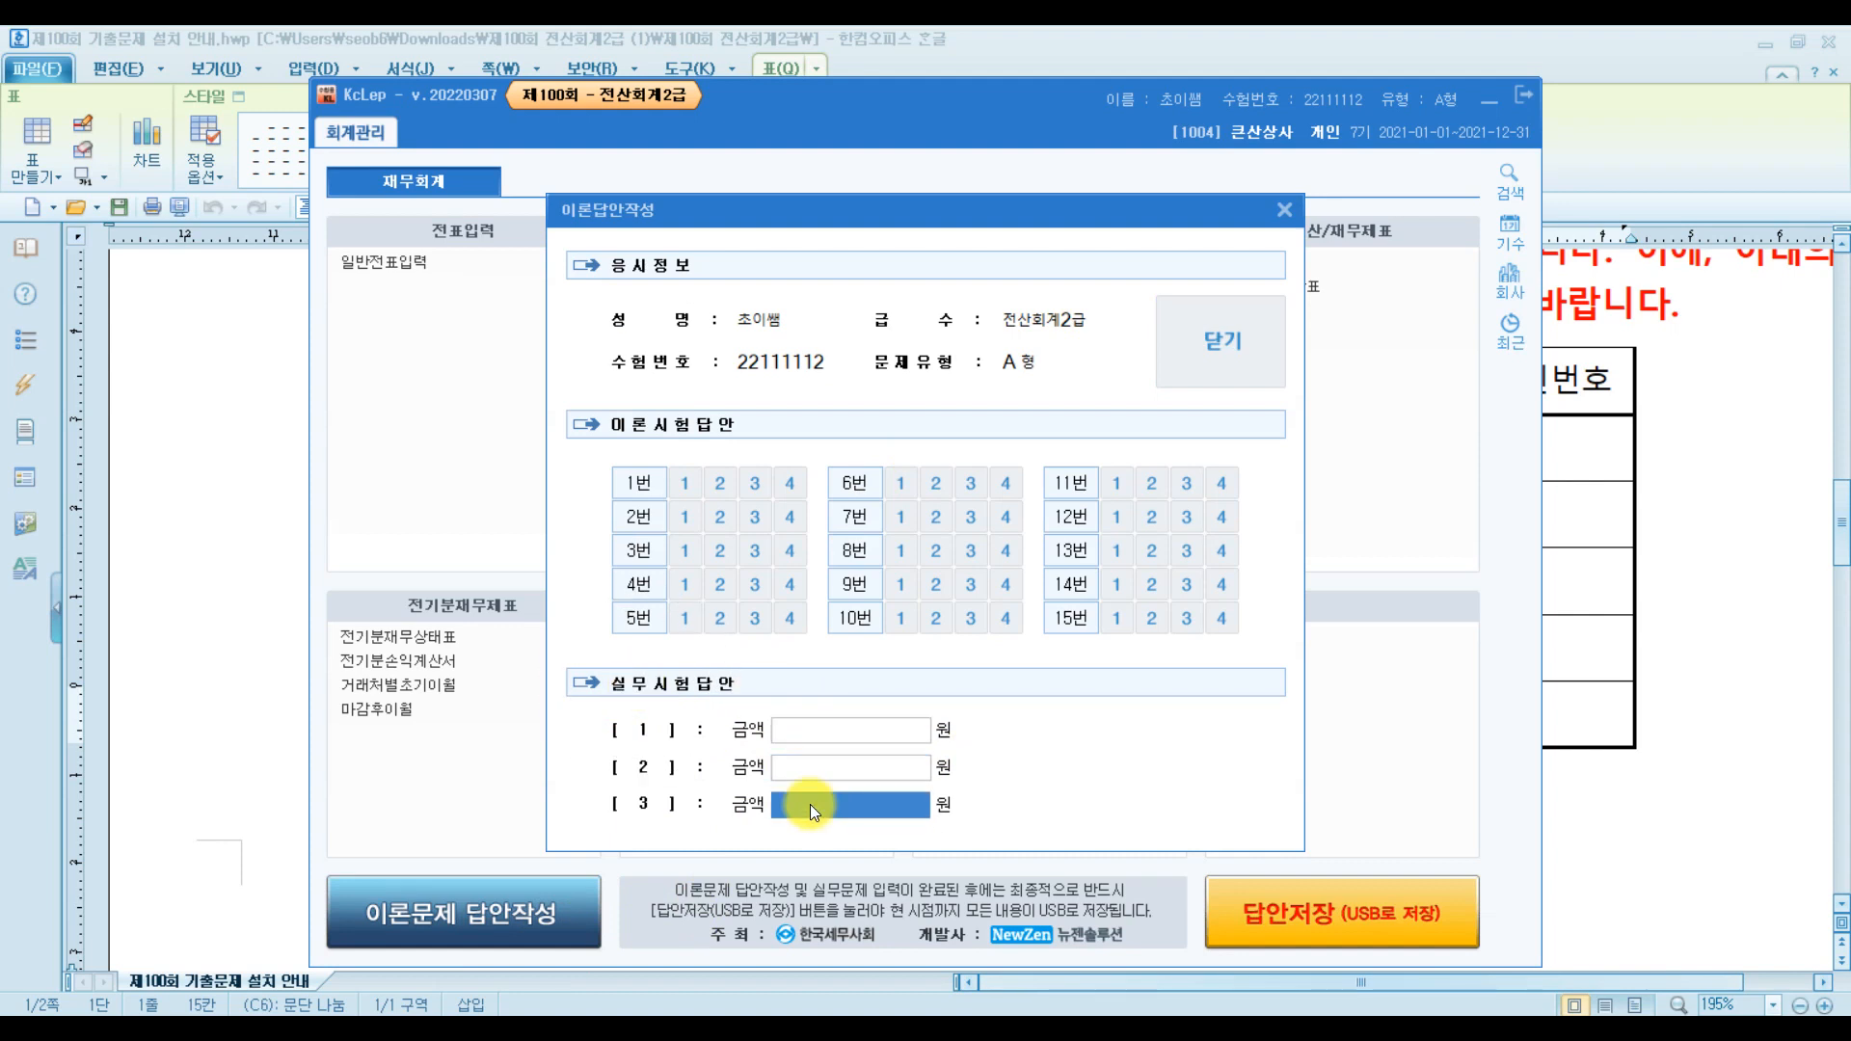
pyautogui.click(830, 734)
pyautogui.write('46513')
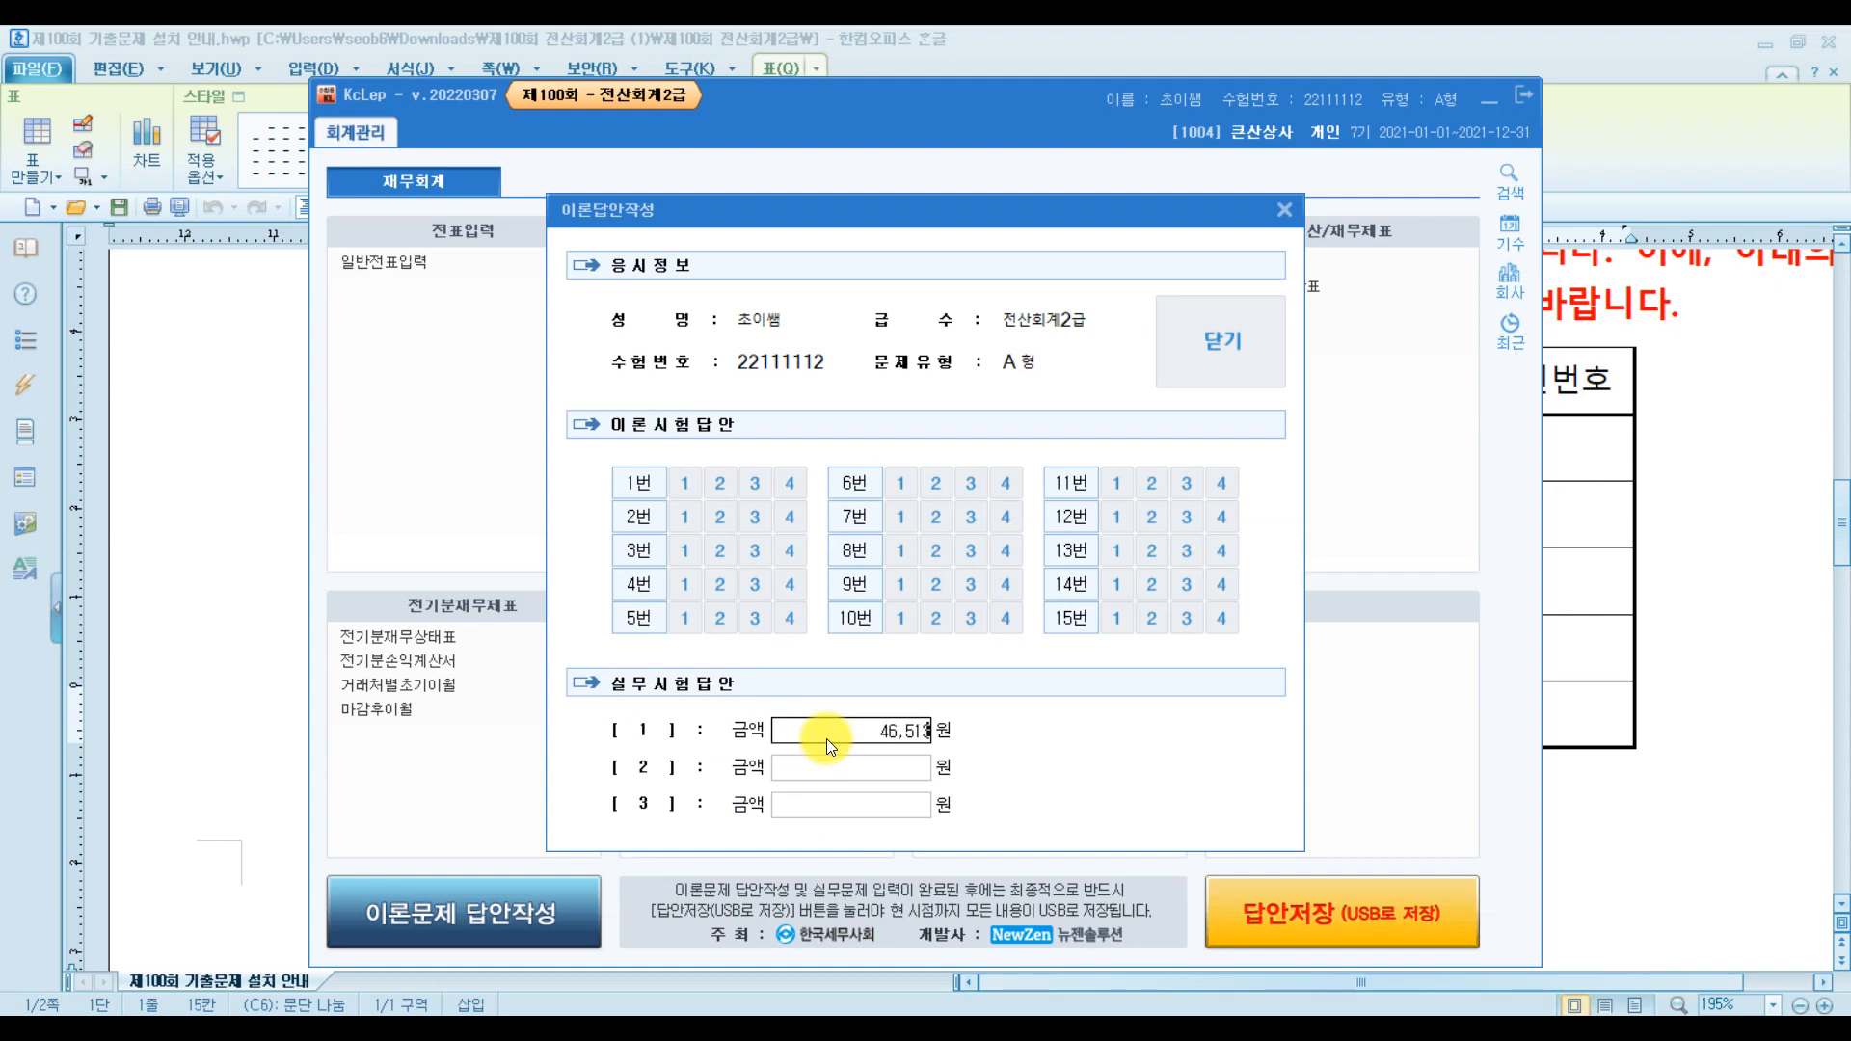
pyautogui.click(812, 777)
pyautogui.write('4845163')
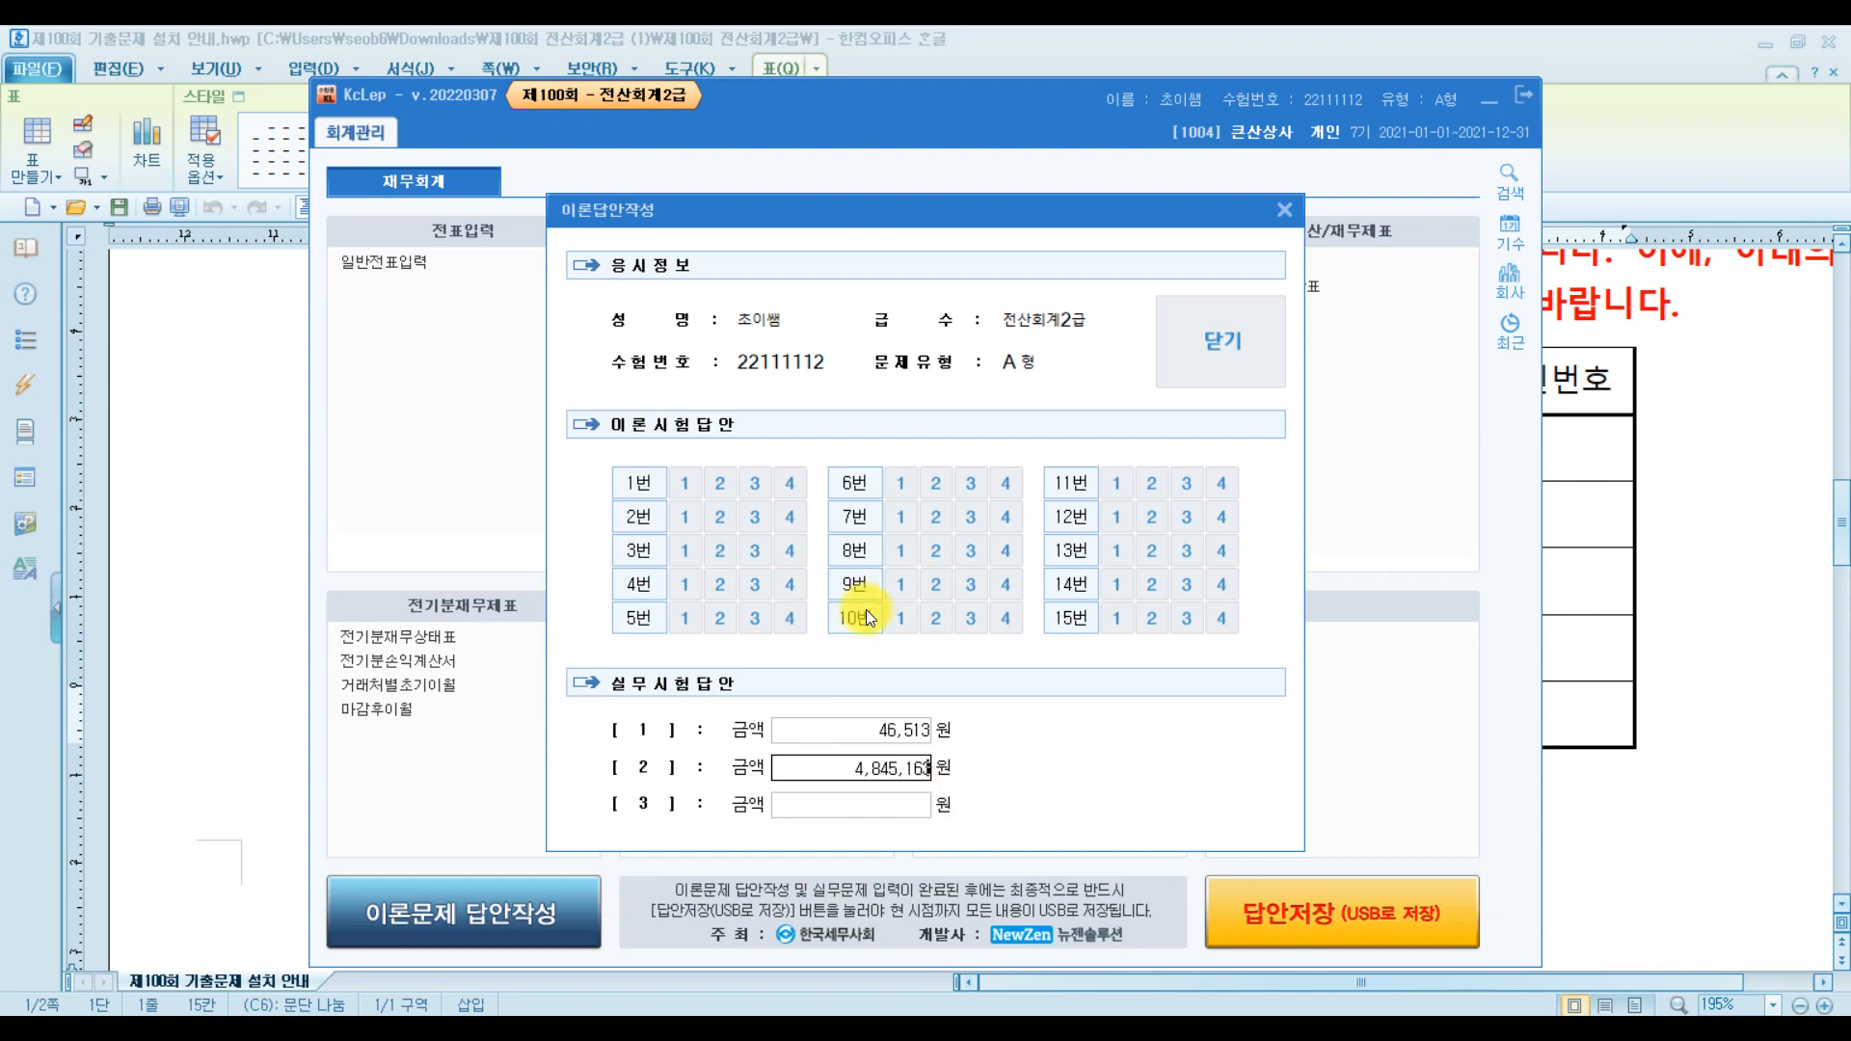
# Mark the theory answers, including 3 for questions 6 and 7, and close the sheet
pyautogui.click(709, 517)
pyautogui.click(968, 523)
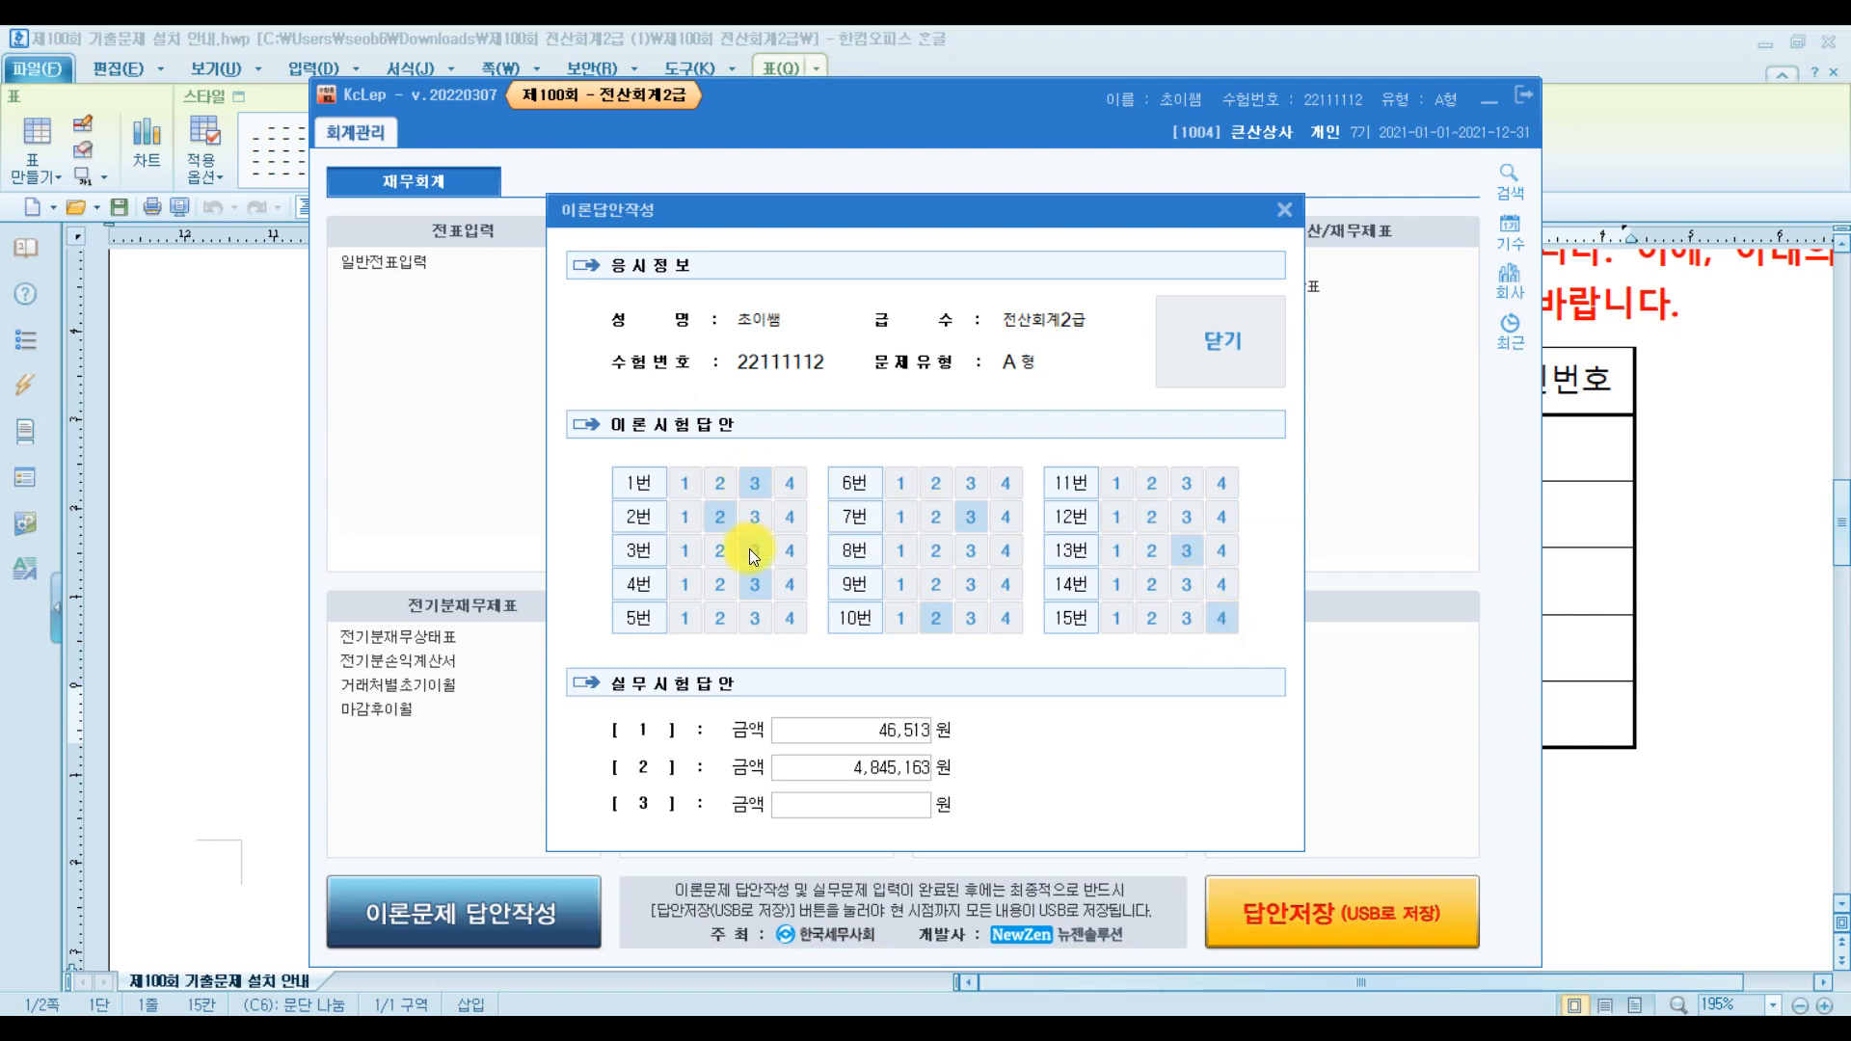
pyautogui.click(974, 484)
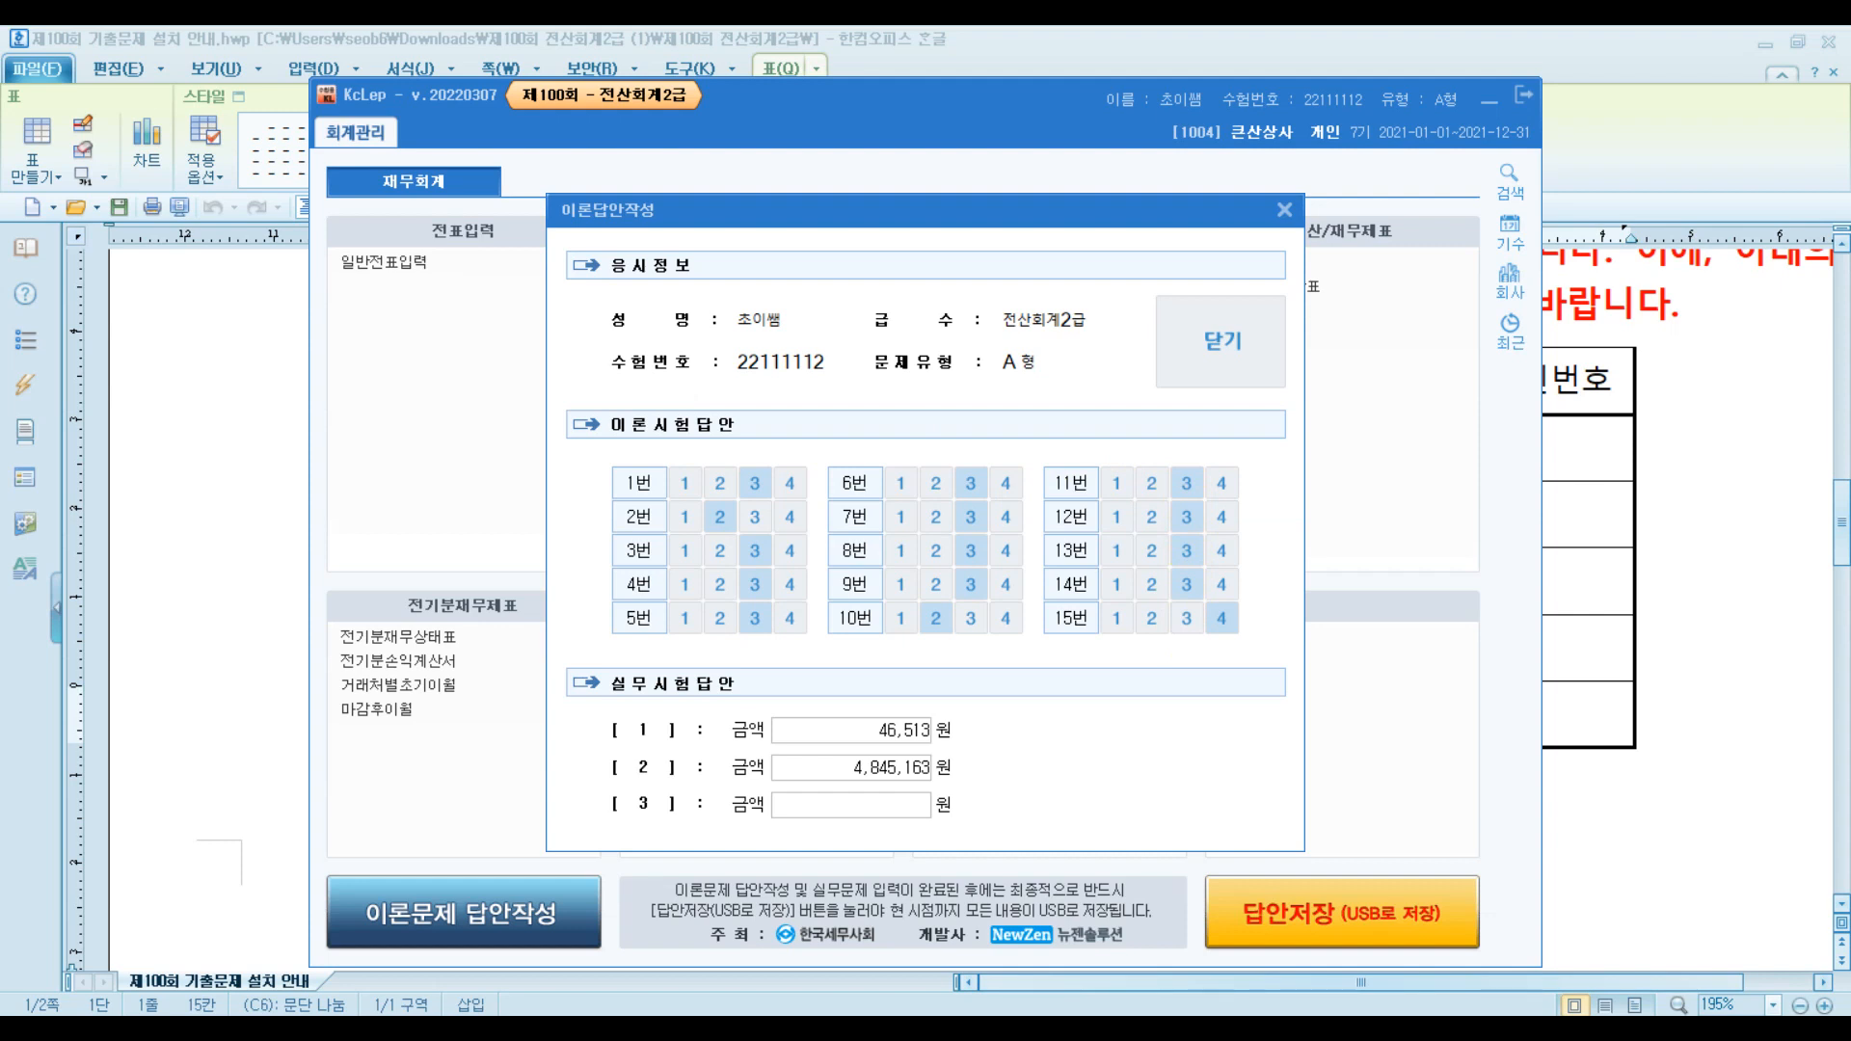
pyautogui.click(1196, 363)
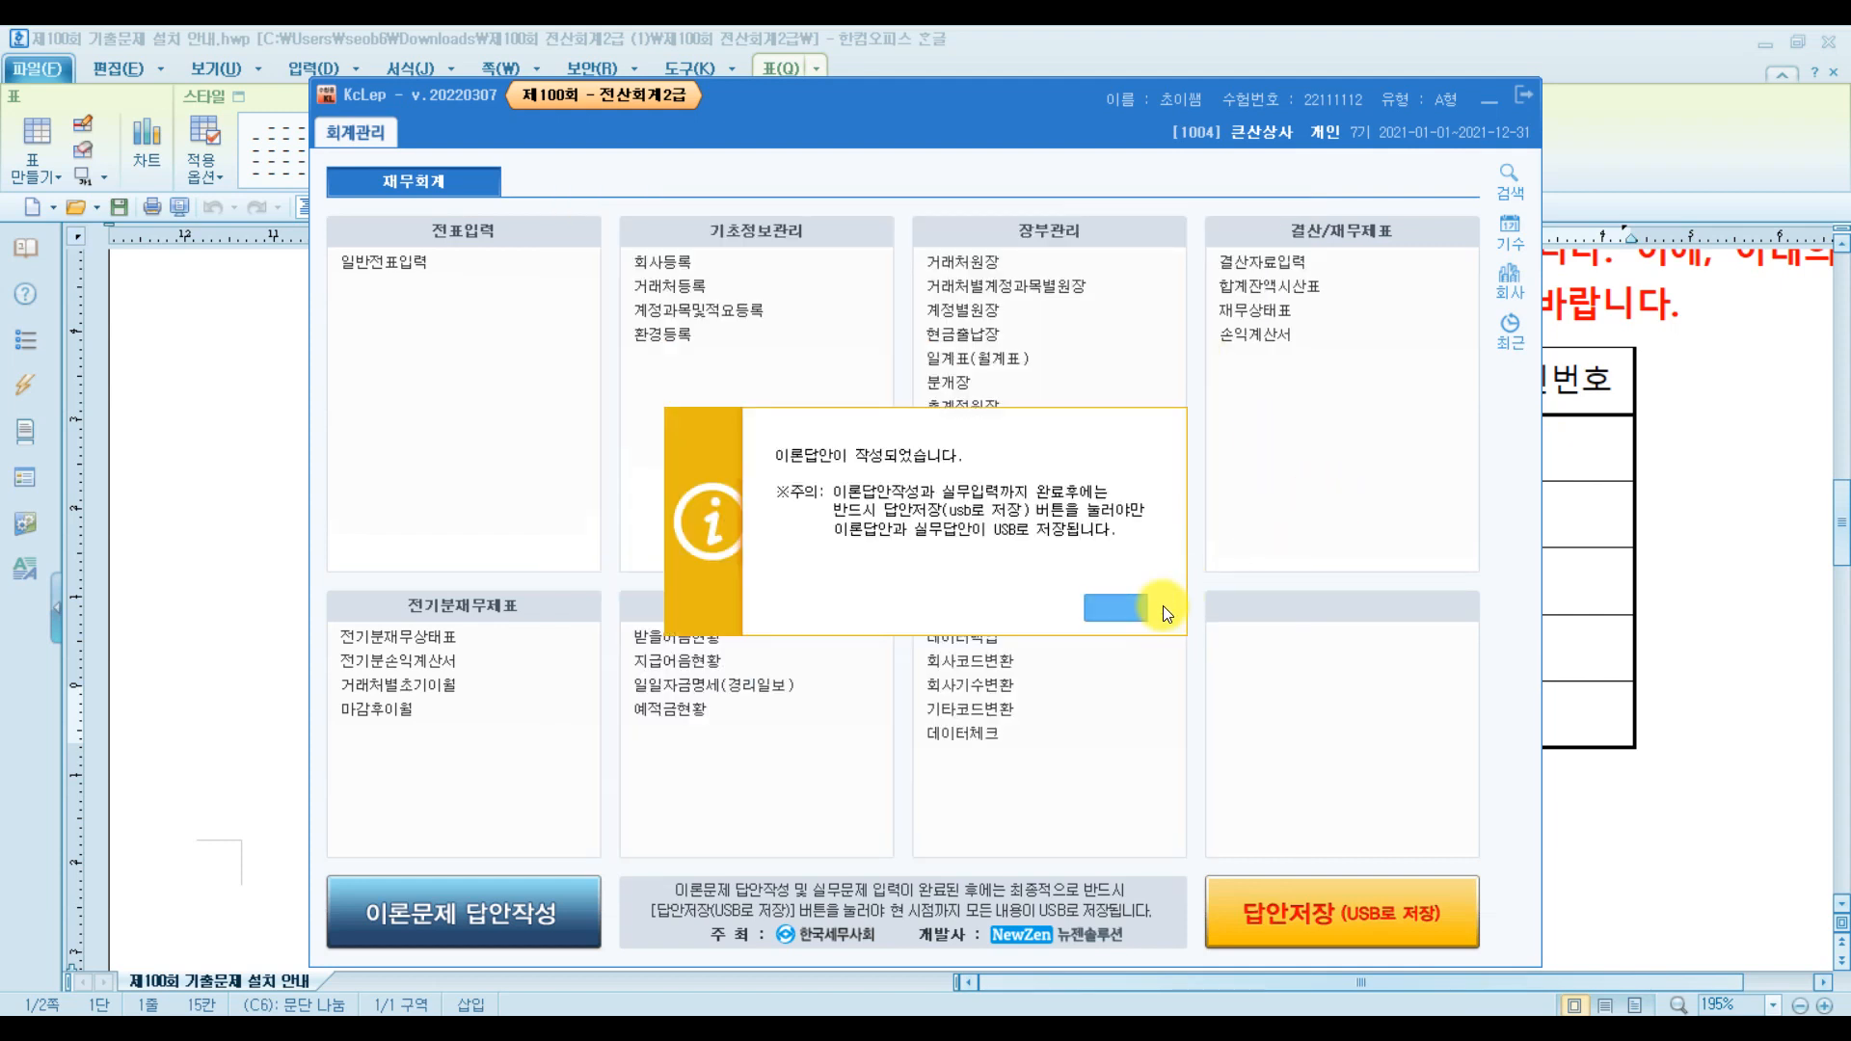
# Dismiss the answers-recorded notice and save the exam answers with 답안저장 to the C drive
pyautogui.click(1142, 604)
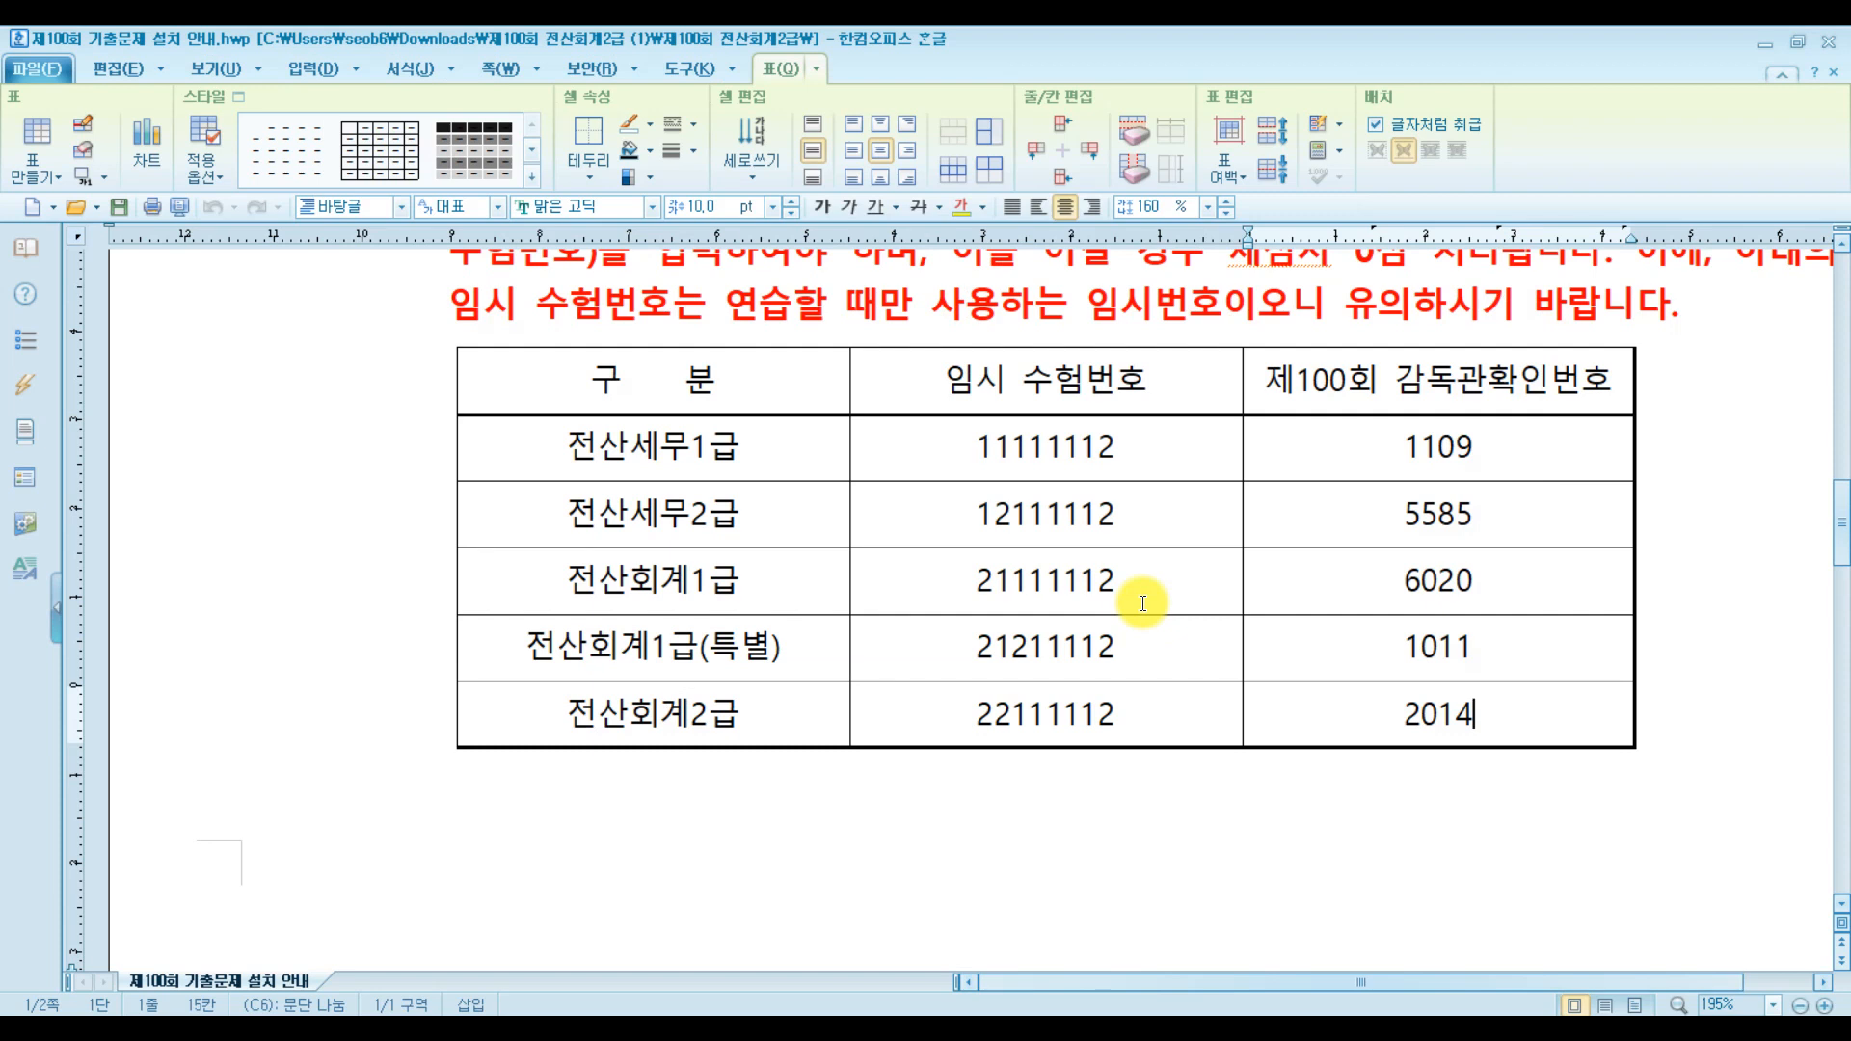
pyautogui.click(807, 1034)
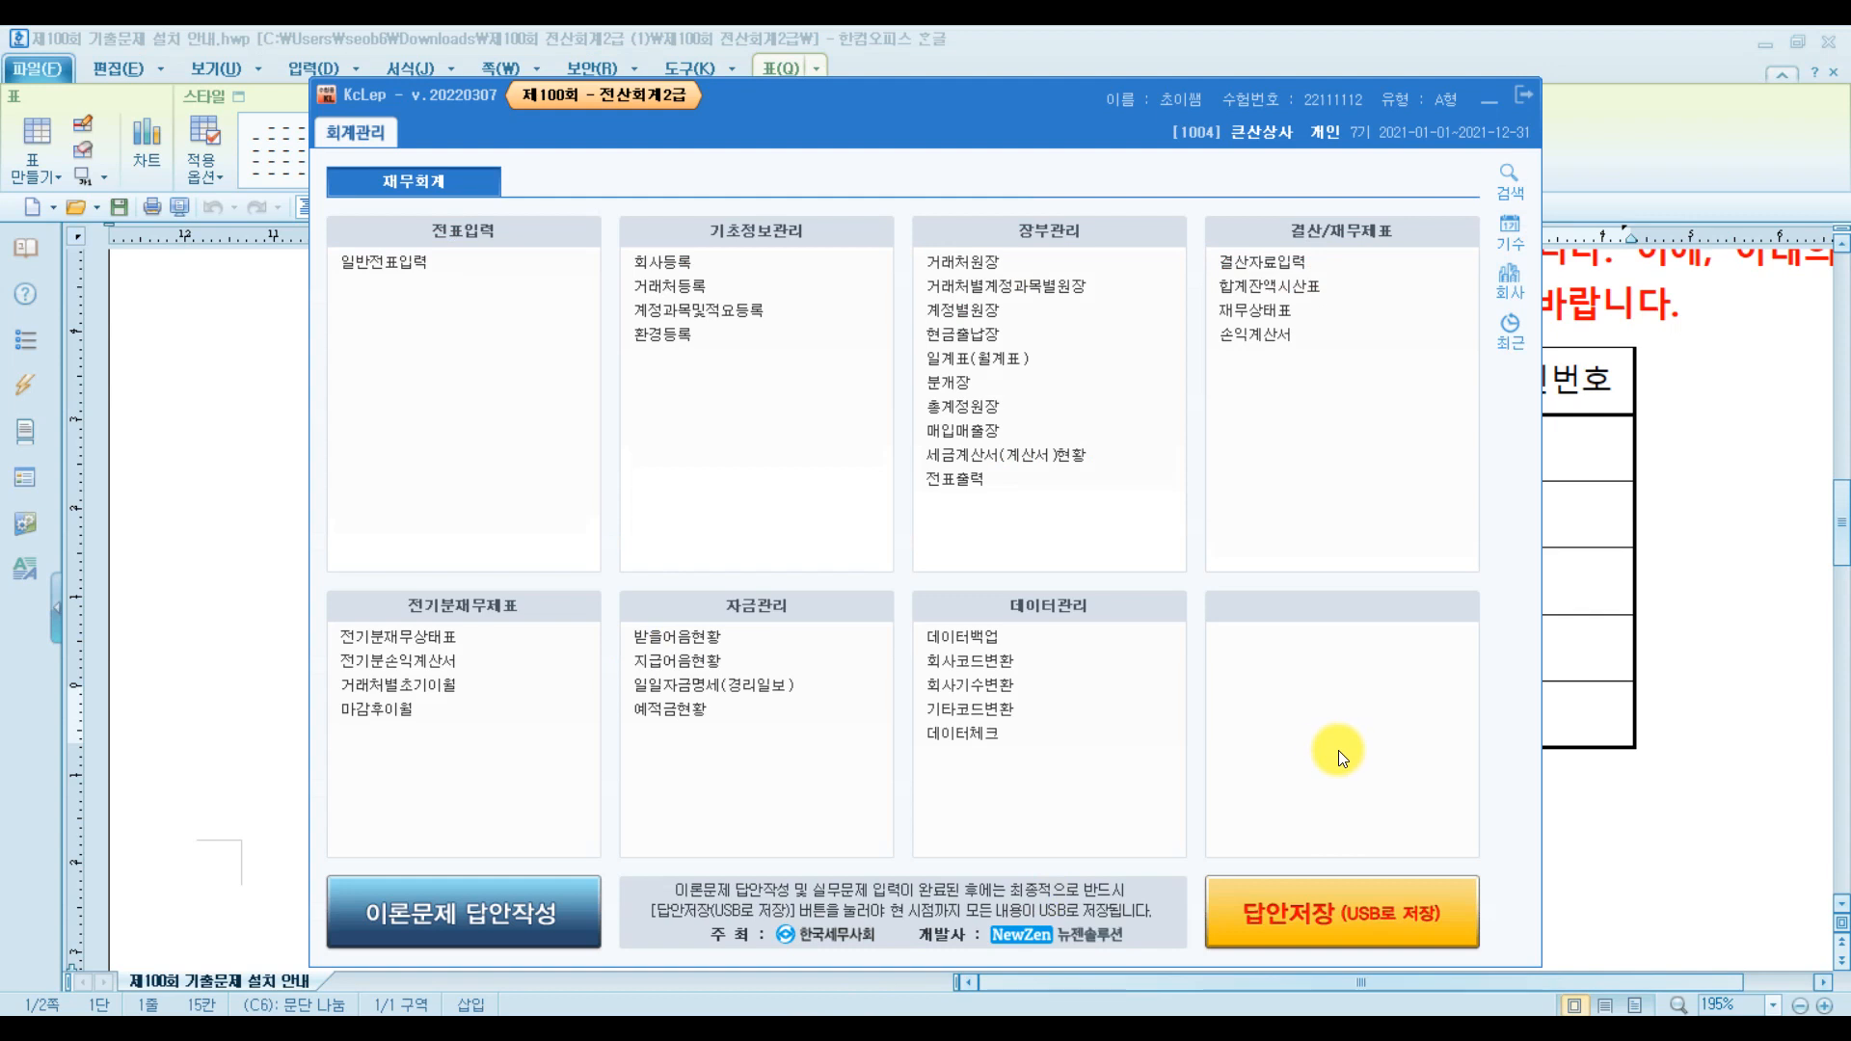
pyautogui.click(1345, 912)
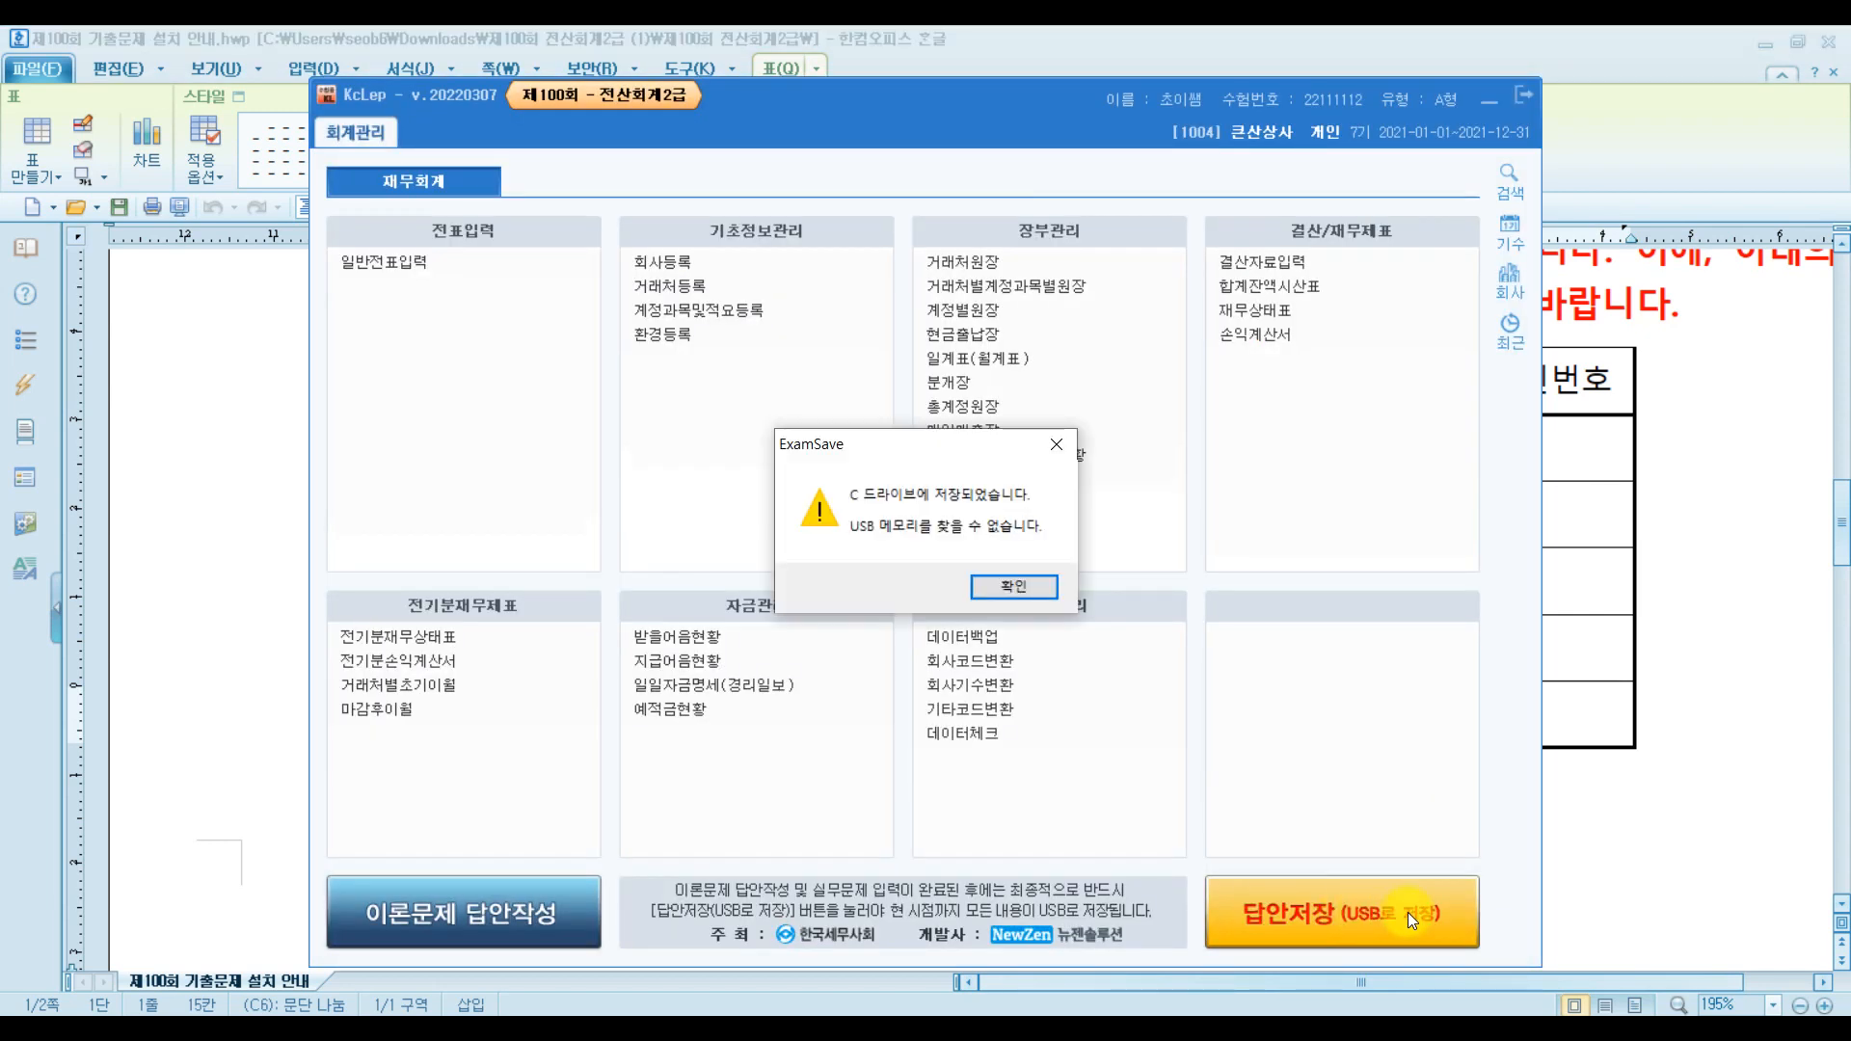
# Dismiss the ExamSave notice and exit the KcLep exam program, confirming with 예(Y)
pyautogui.click(1013, 587)
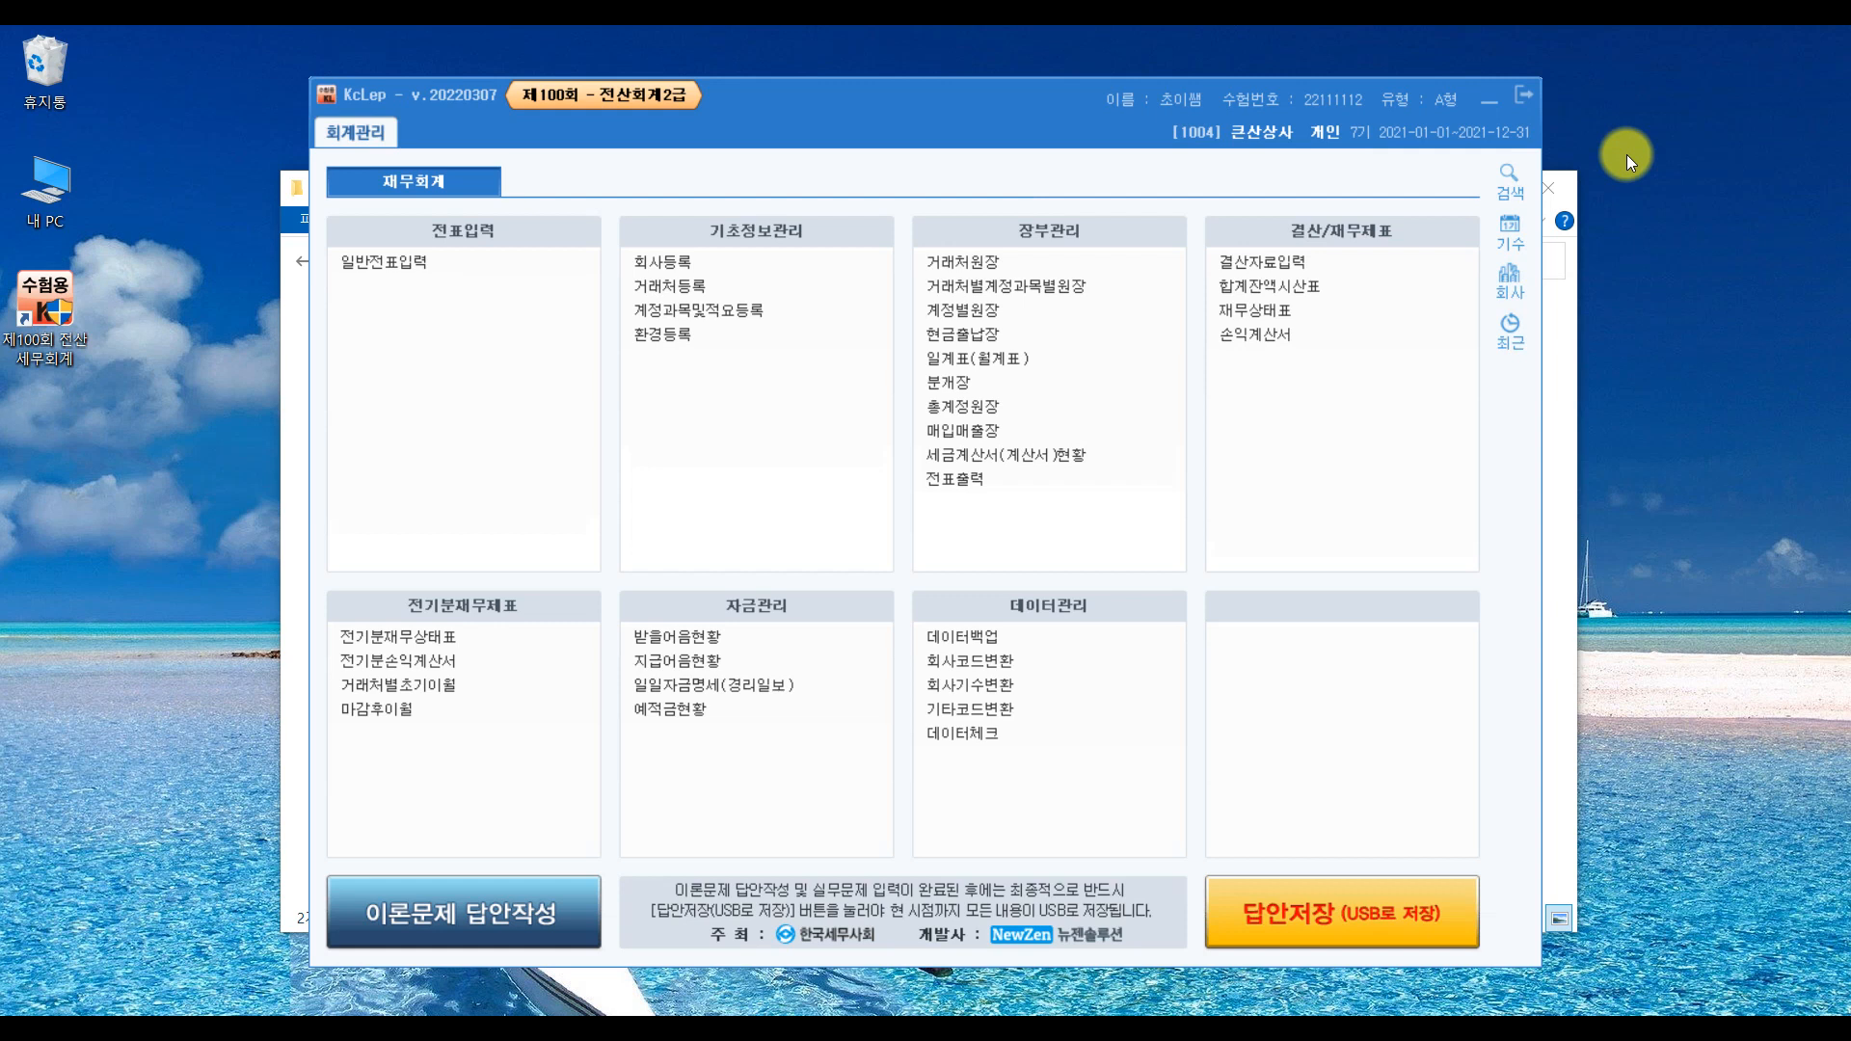
pyautogui.click(1519, 93)
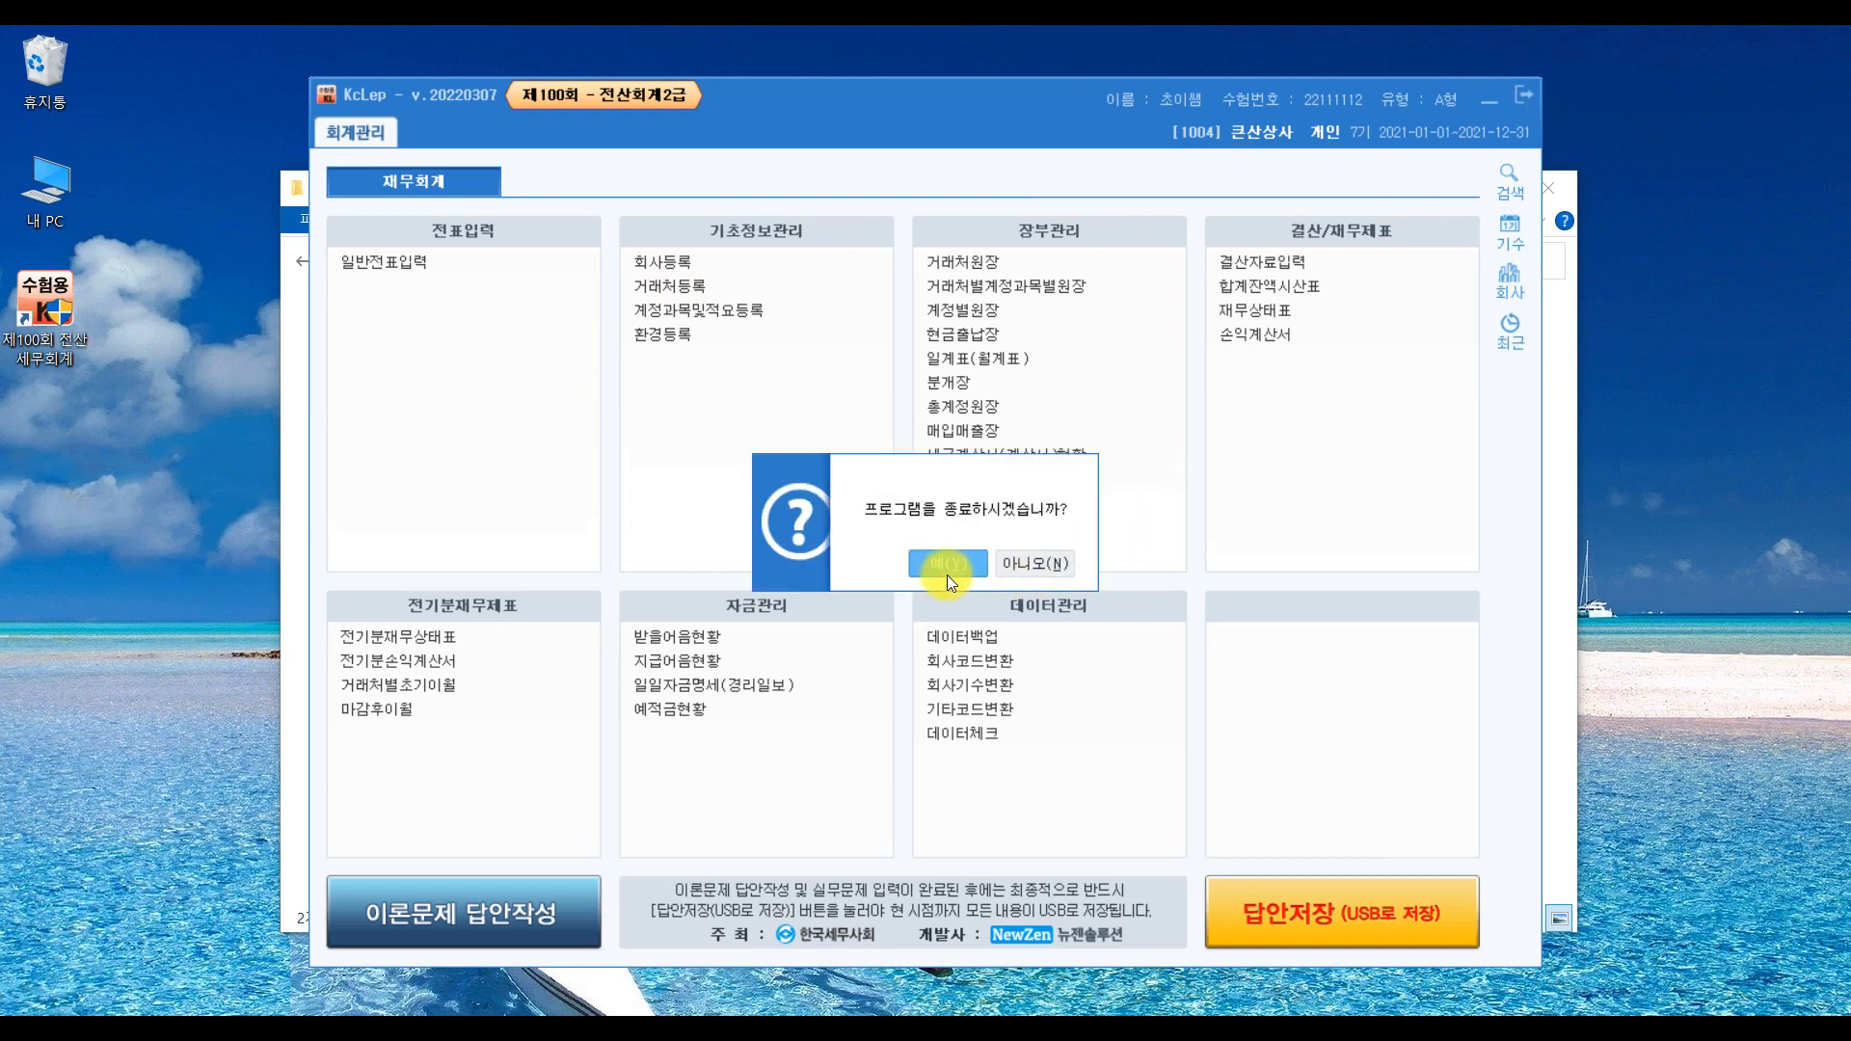
pyautogui.click(947, 578)
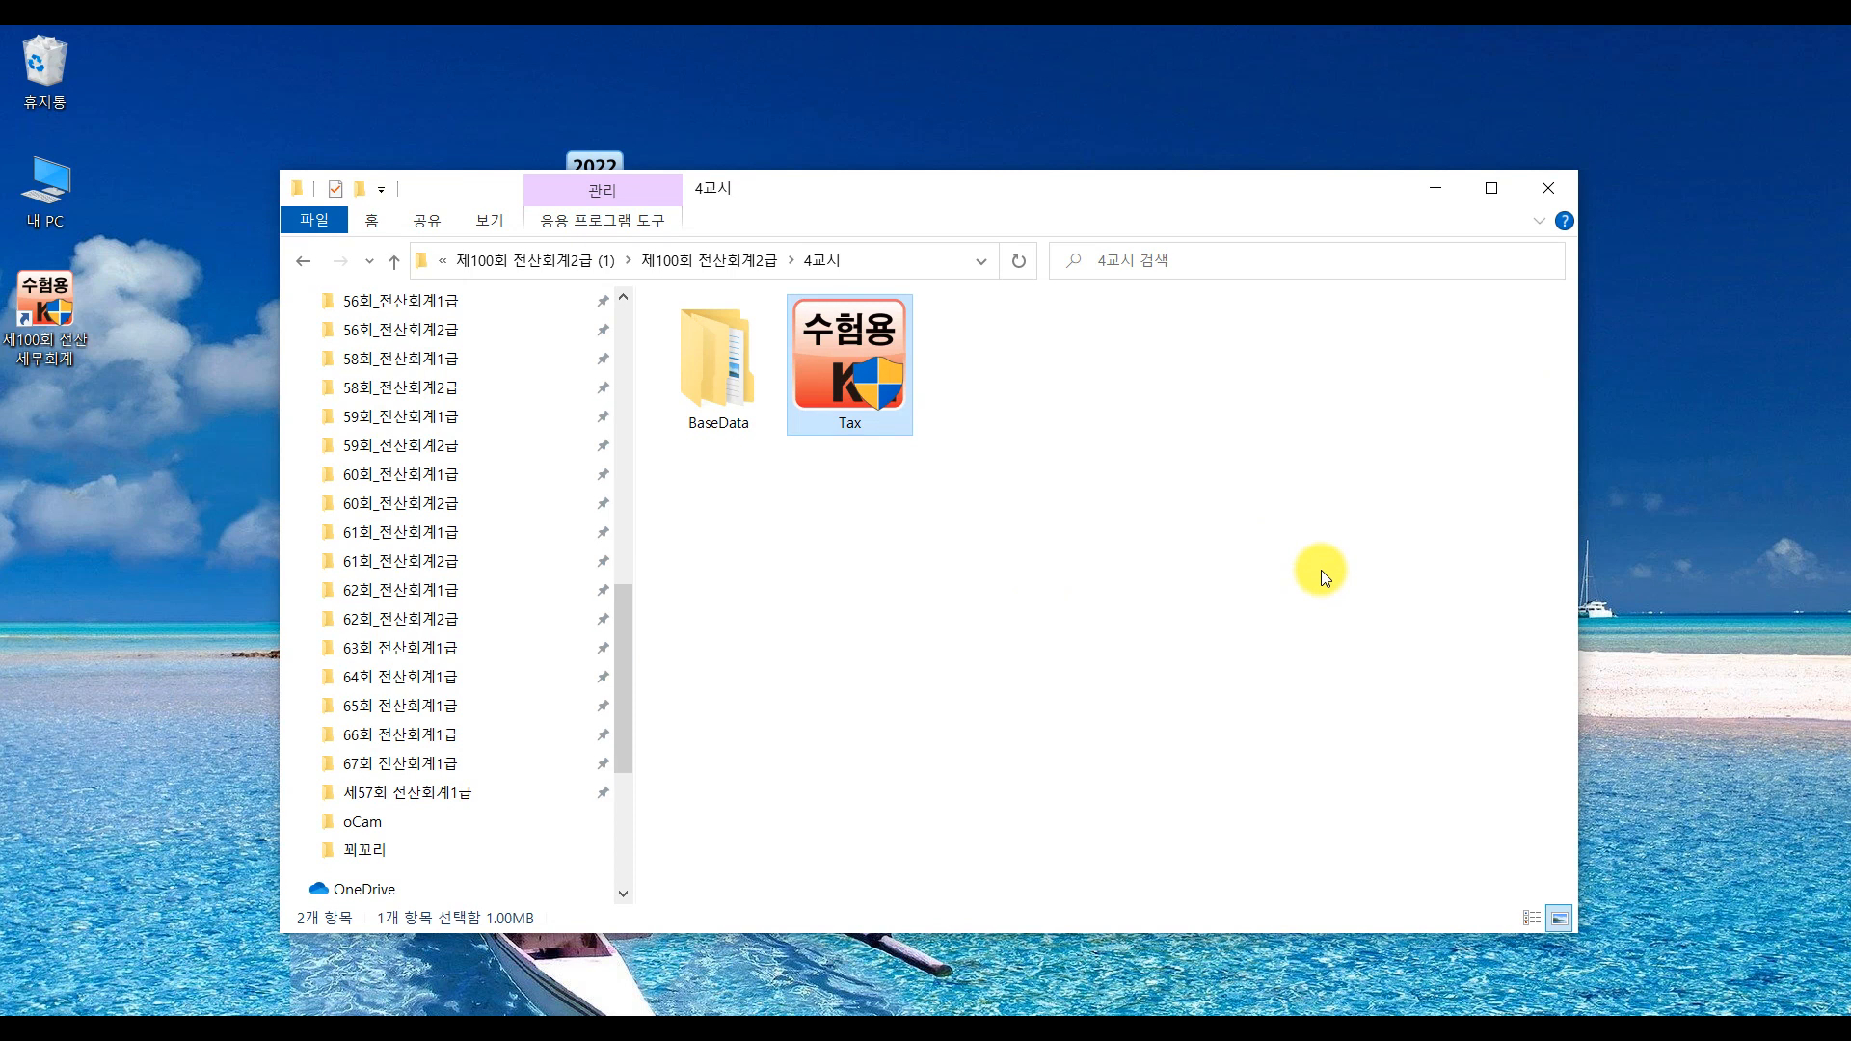
# Run Tax again from 다운로드 > 제100회 전산회계2급 (1) > 제100회 전산회계2급 > 4교시
pyautogui.click(1548, 187)
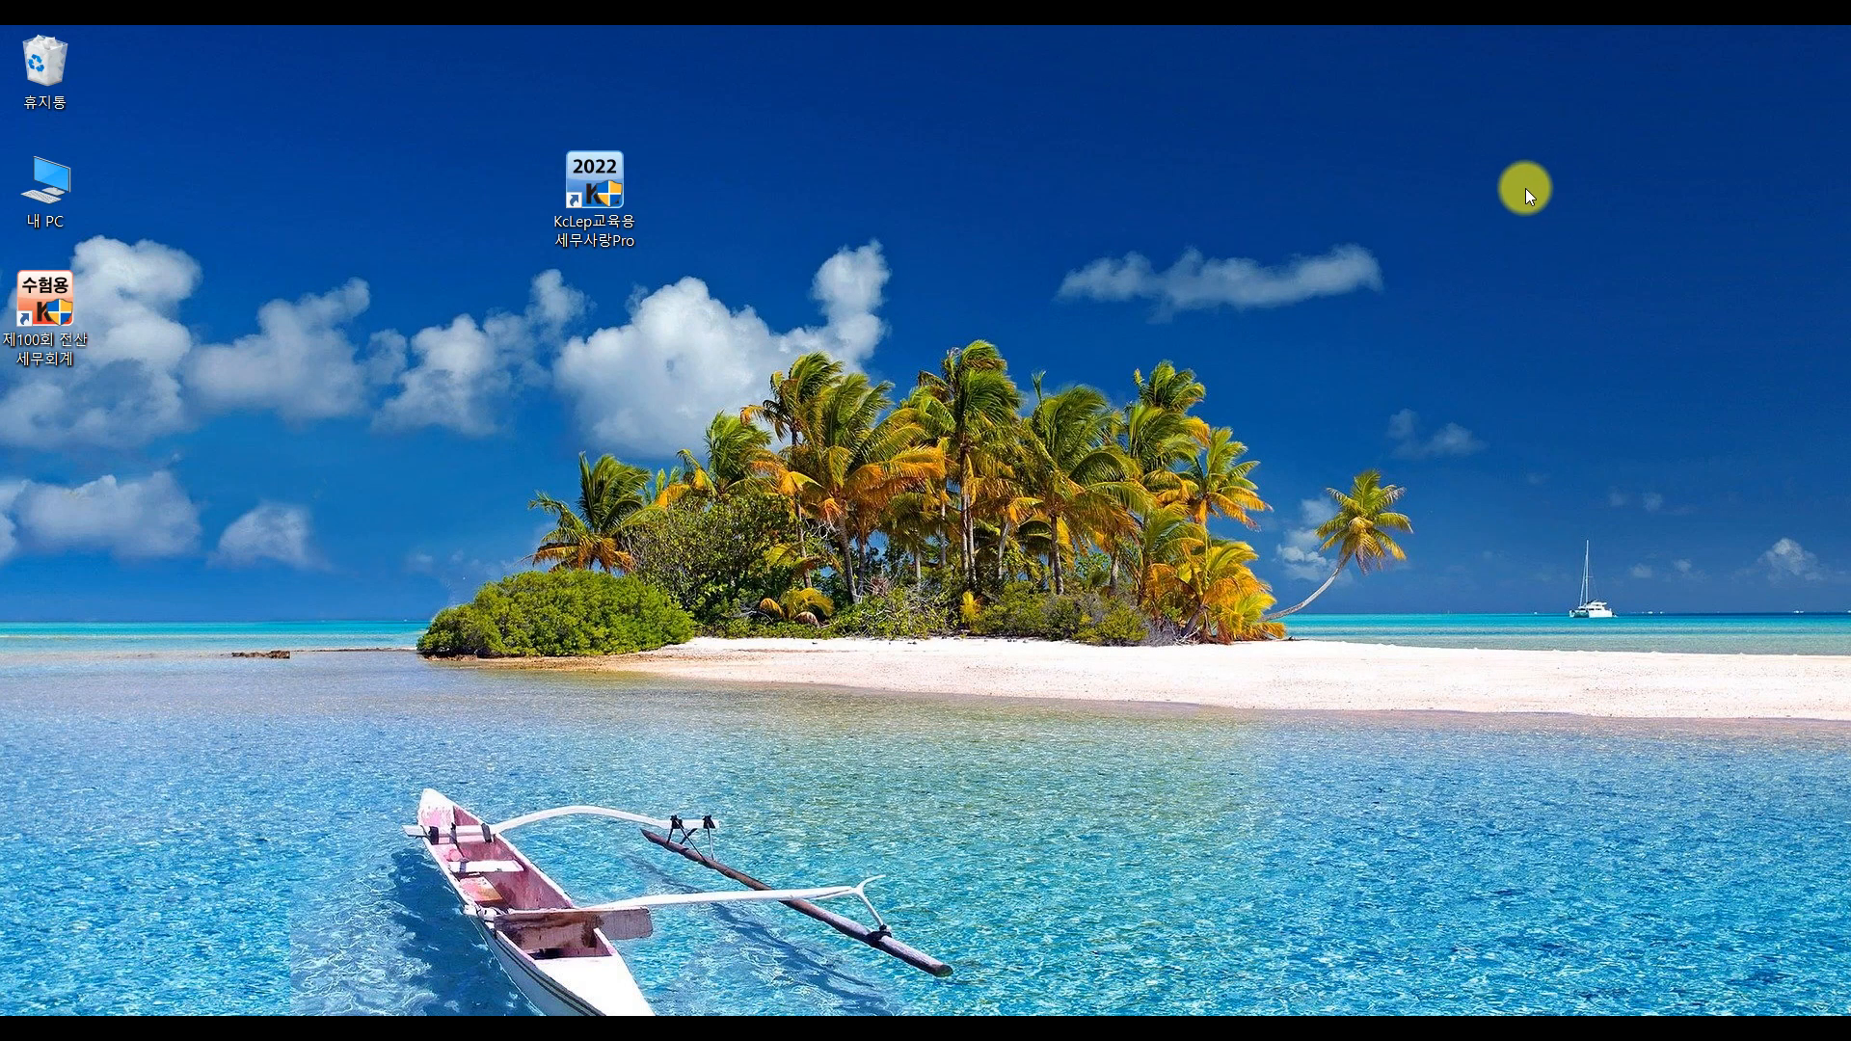
pyautogui.doubleClick(59, 191)
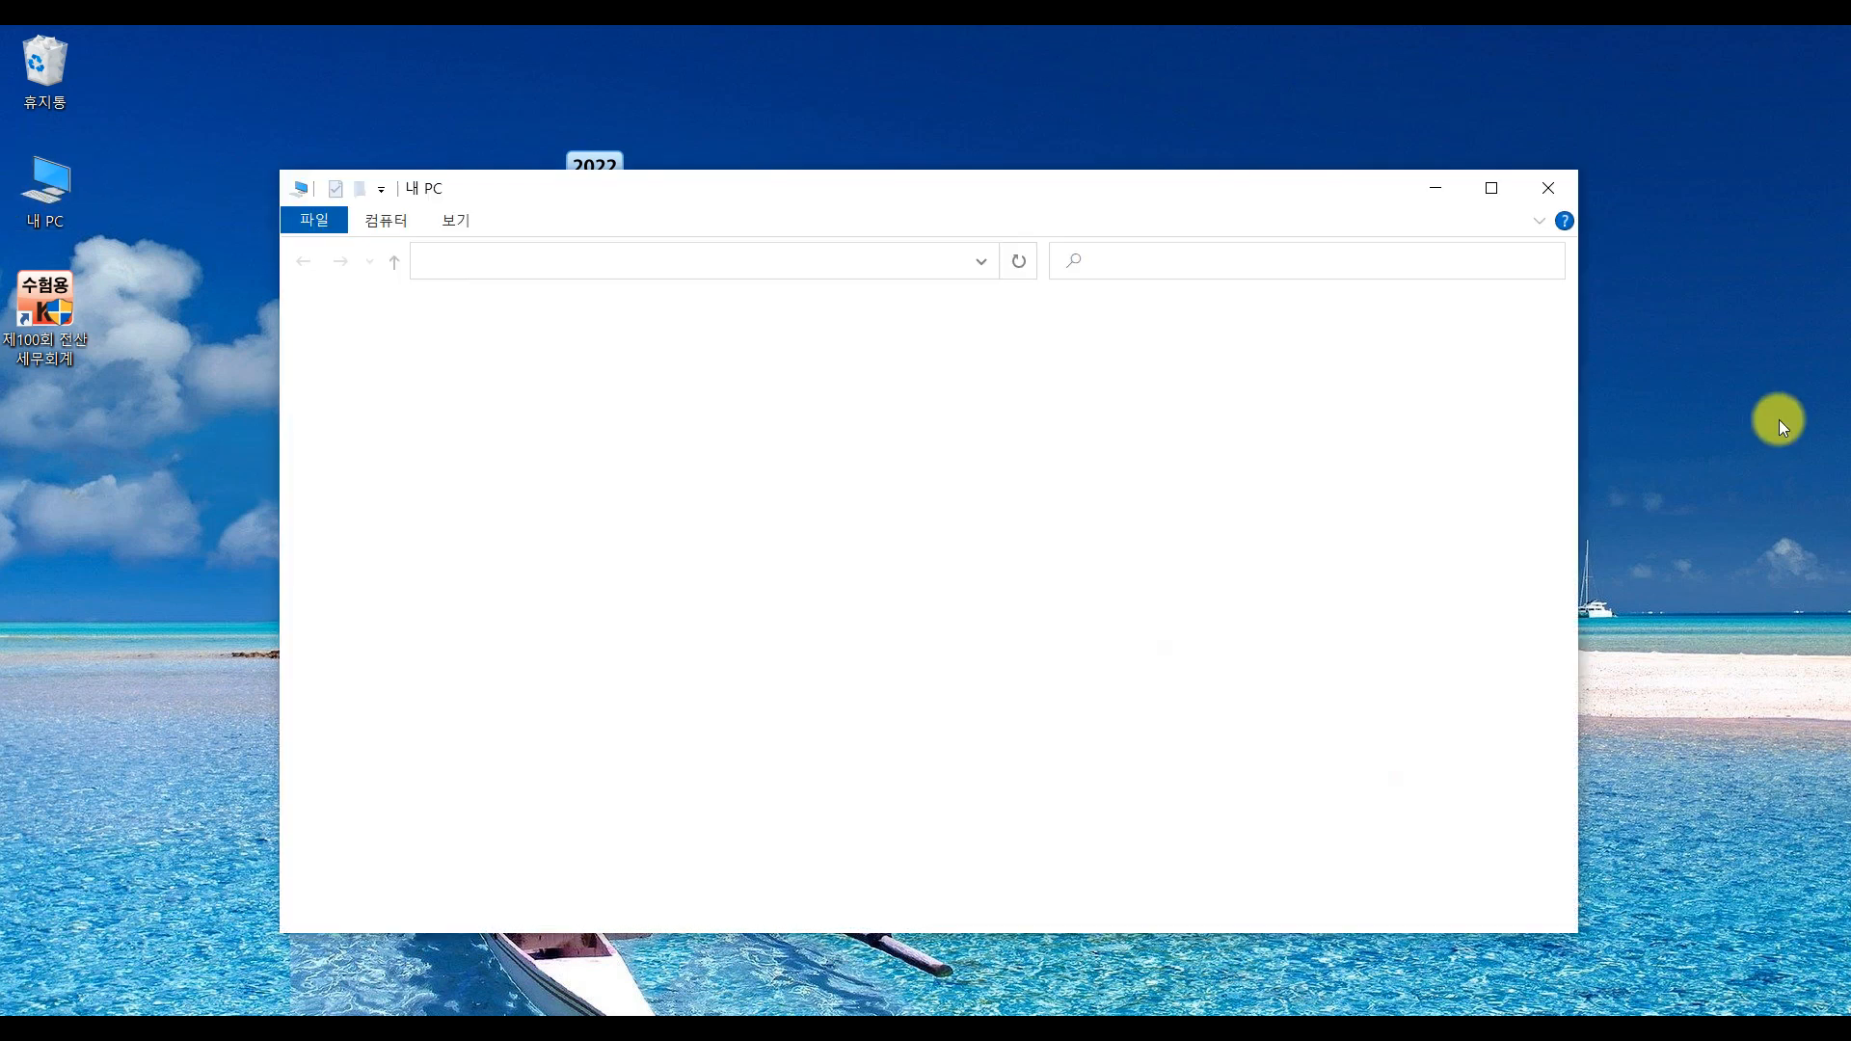
pyautogui.click(1018, 361)
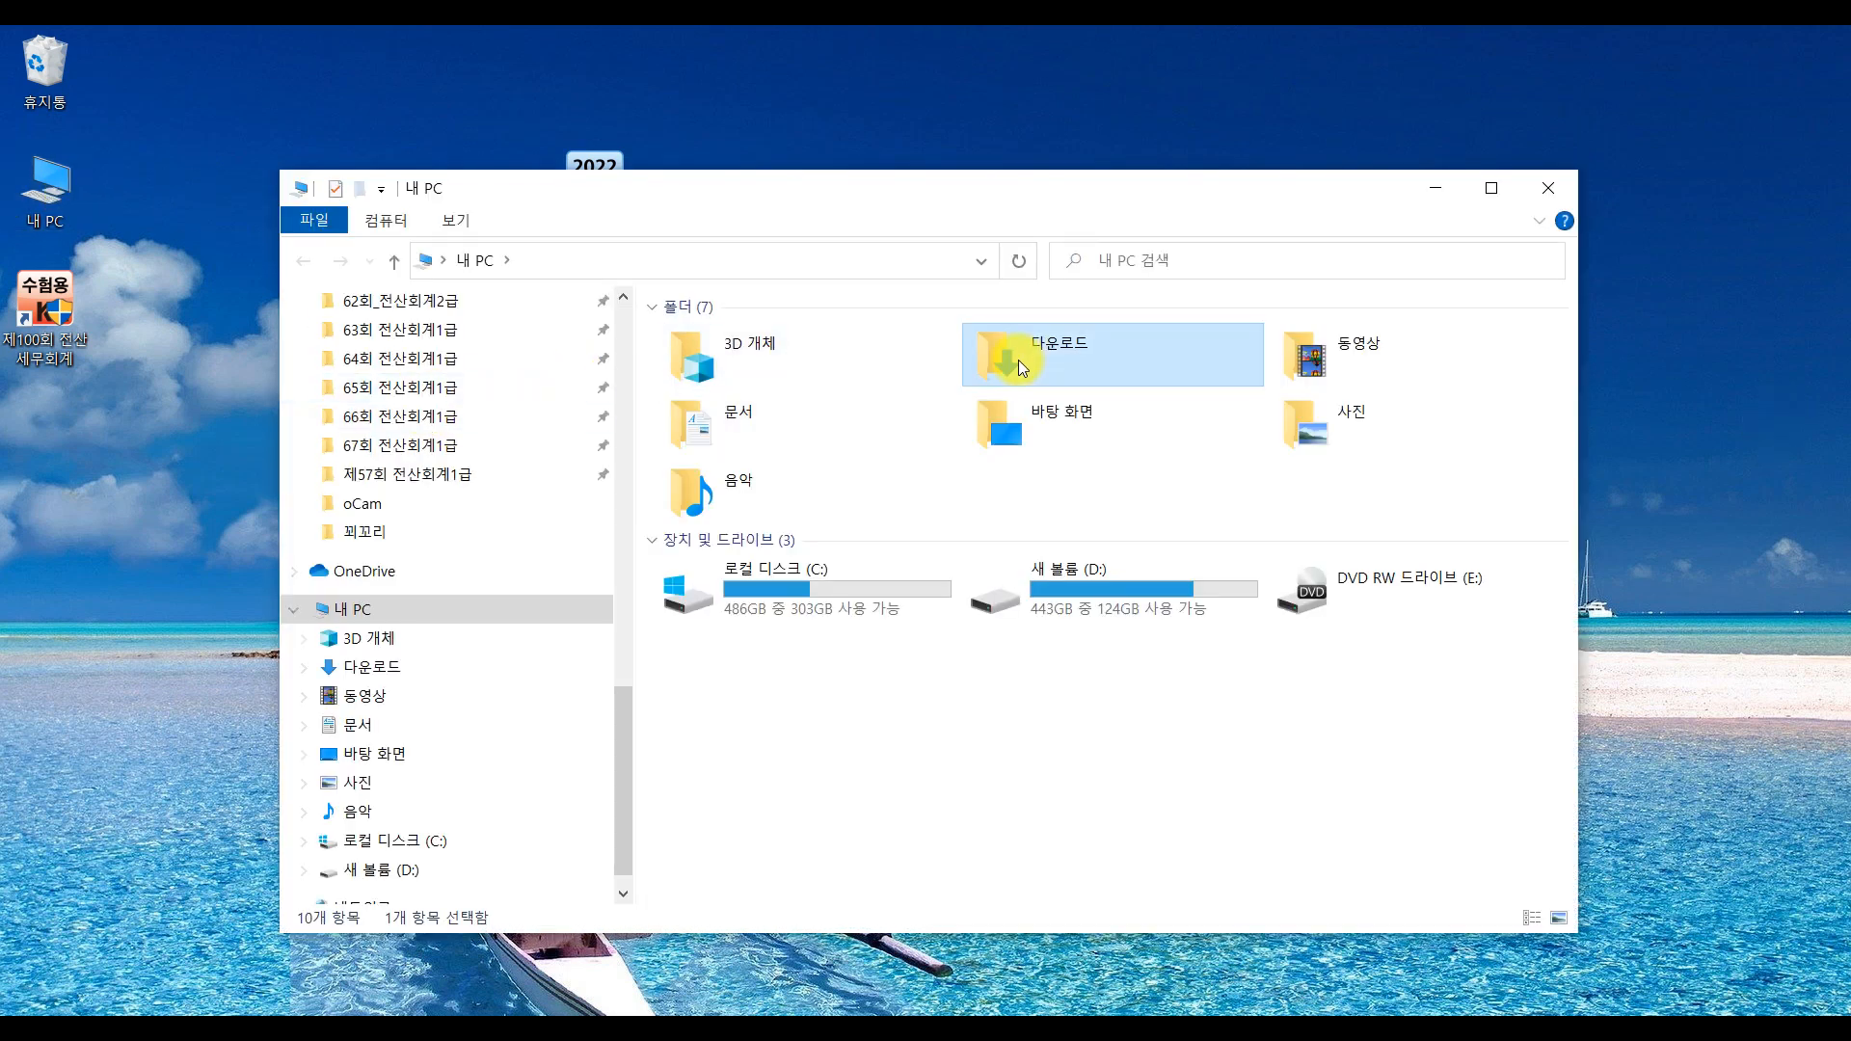
pyautogui.doubleClick(1018, 361)
pyautogui.doubleClick(704, 374)
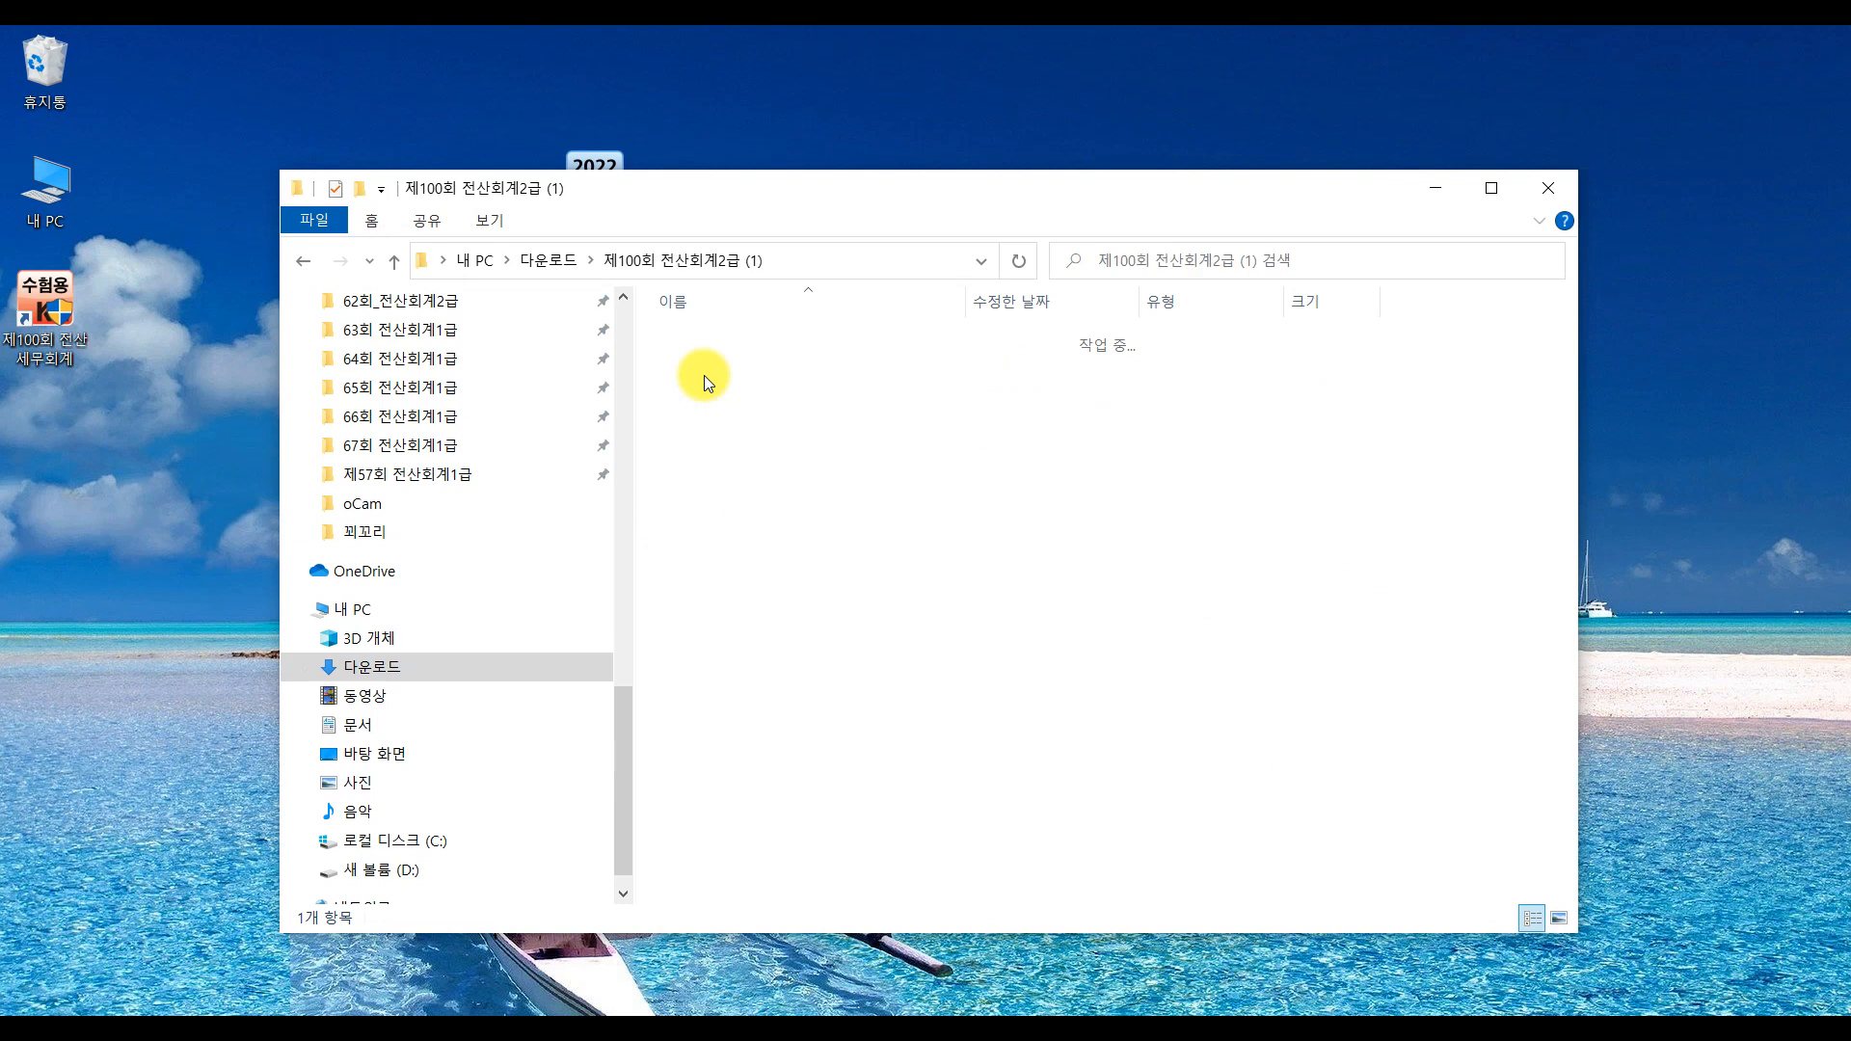
pyautogui.doubleClick(883, 344)
pyautogui.doubleClick(883, 344)
pyautogui.click(831, 357)
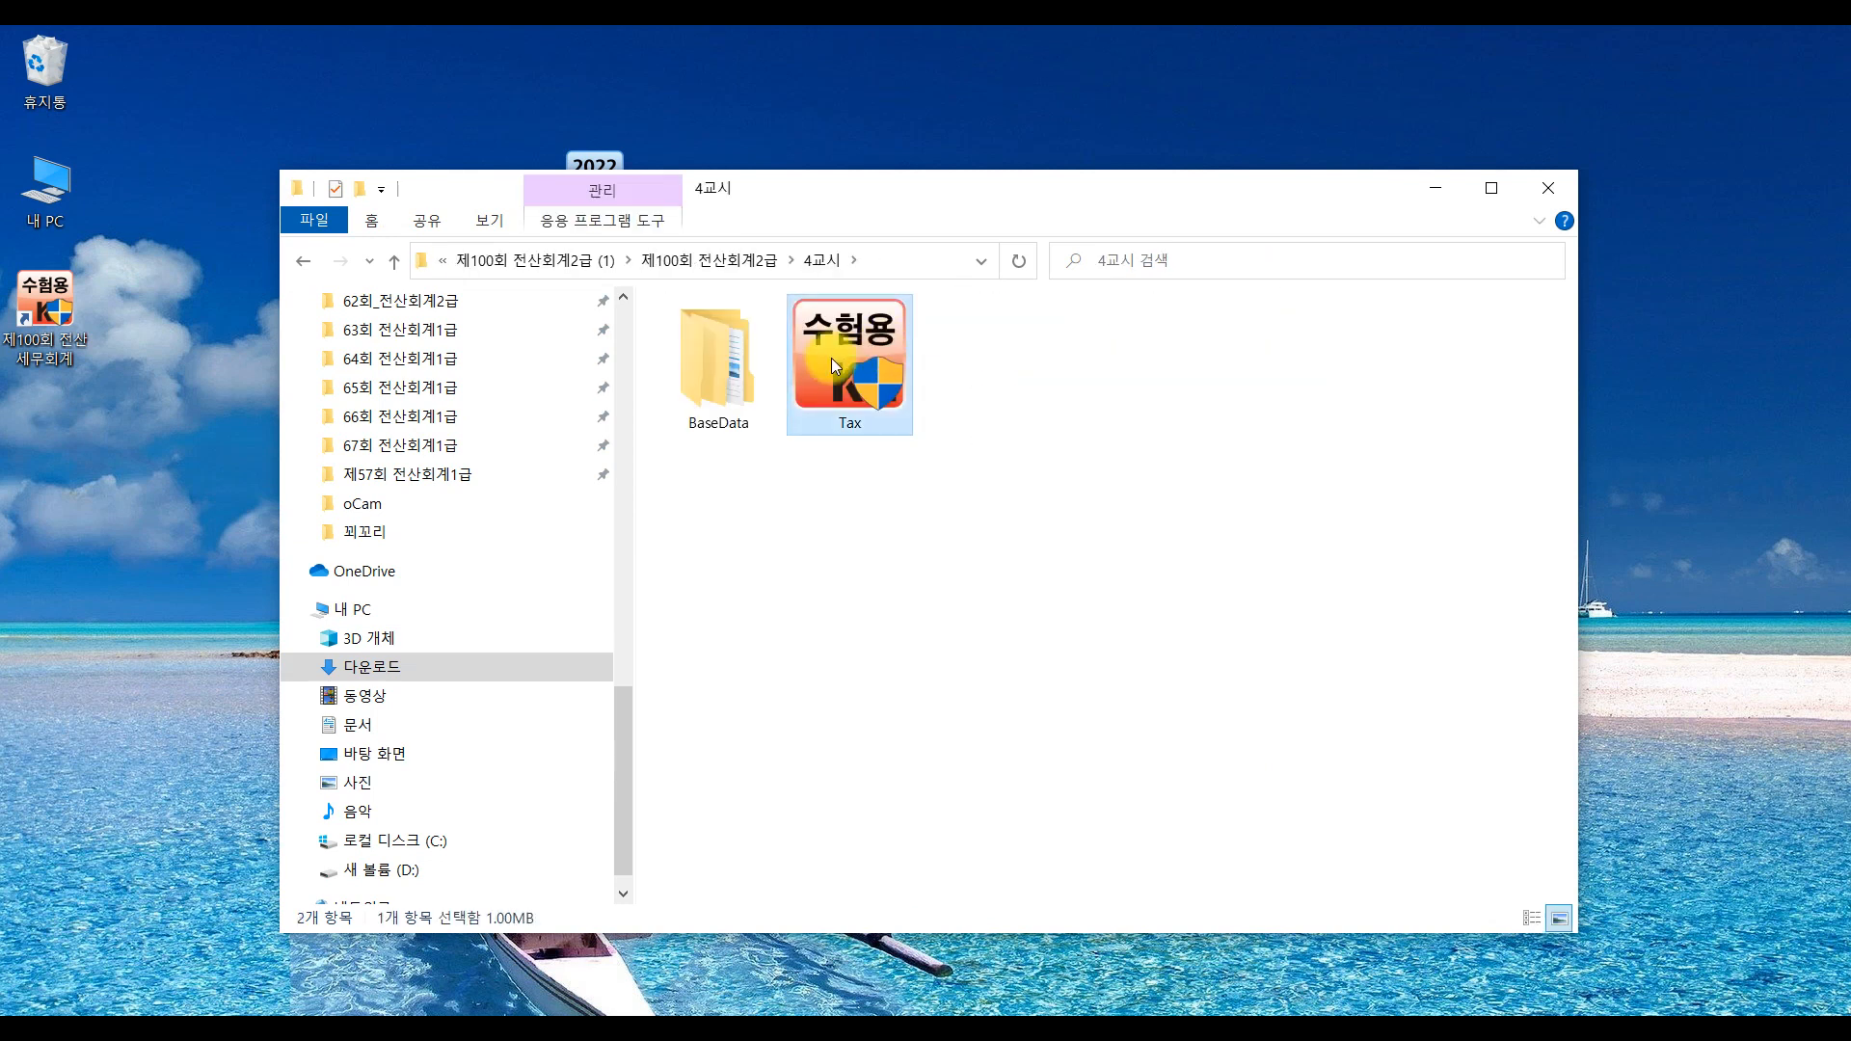
pyautogui.doubleClick(831, 358)
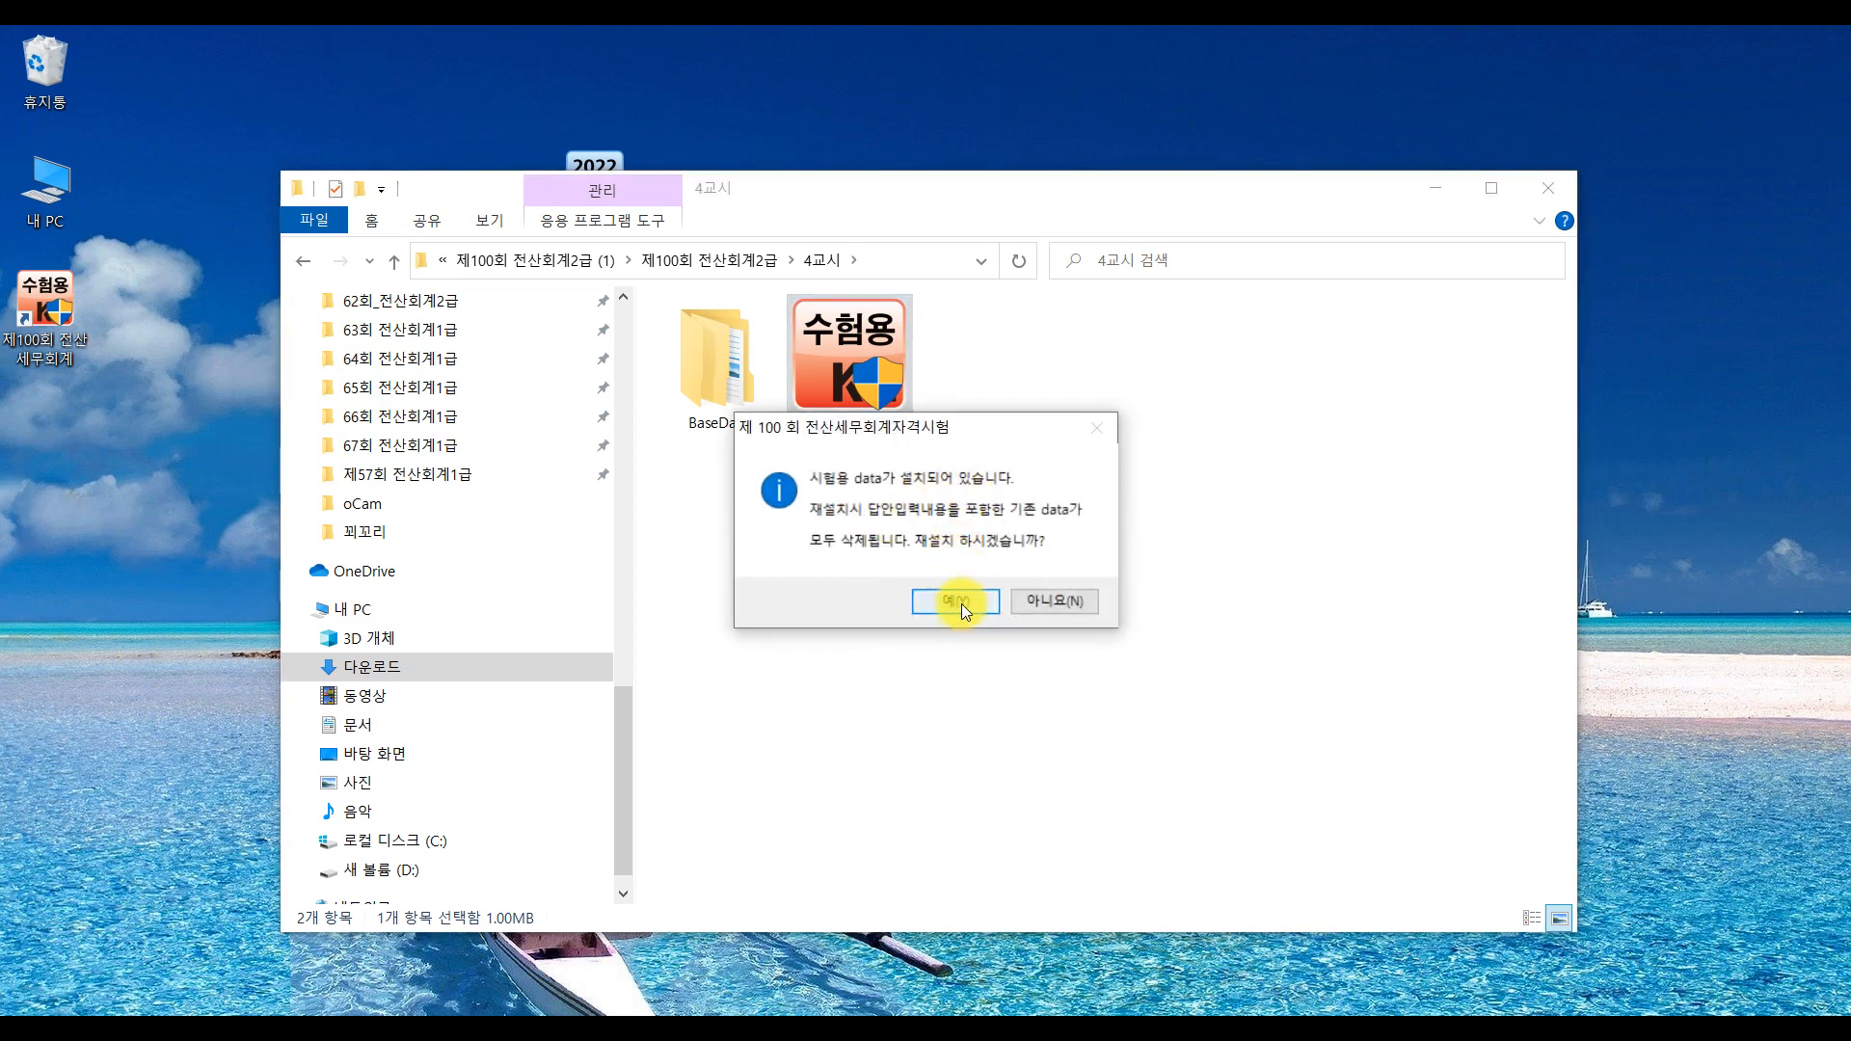
# Decline reinstalling with 아니요(N), close Explorer, and move the exam shortcut beside KcLep교육용
pyautogui.moveTo(962, 603); pyautogui.dragTo(1004, 672)
pyautogui.click(934, 604)
pyautogui.click(962, 600)
pyautogui.click(1051, 602)
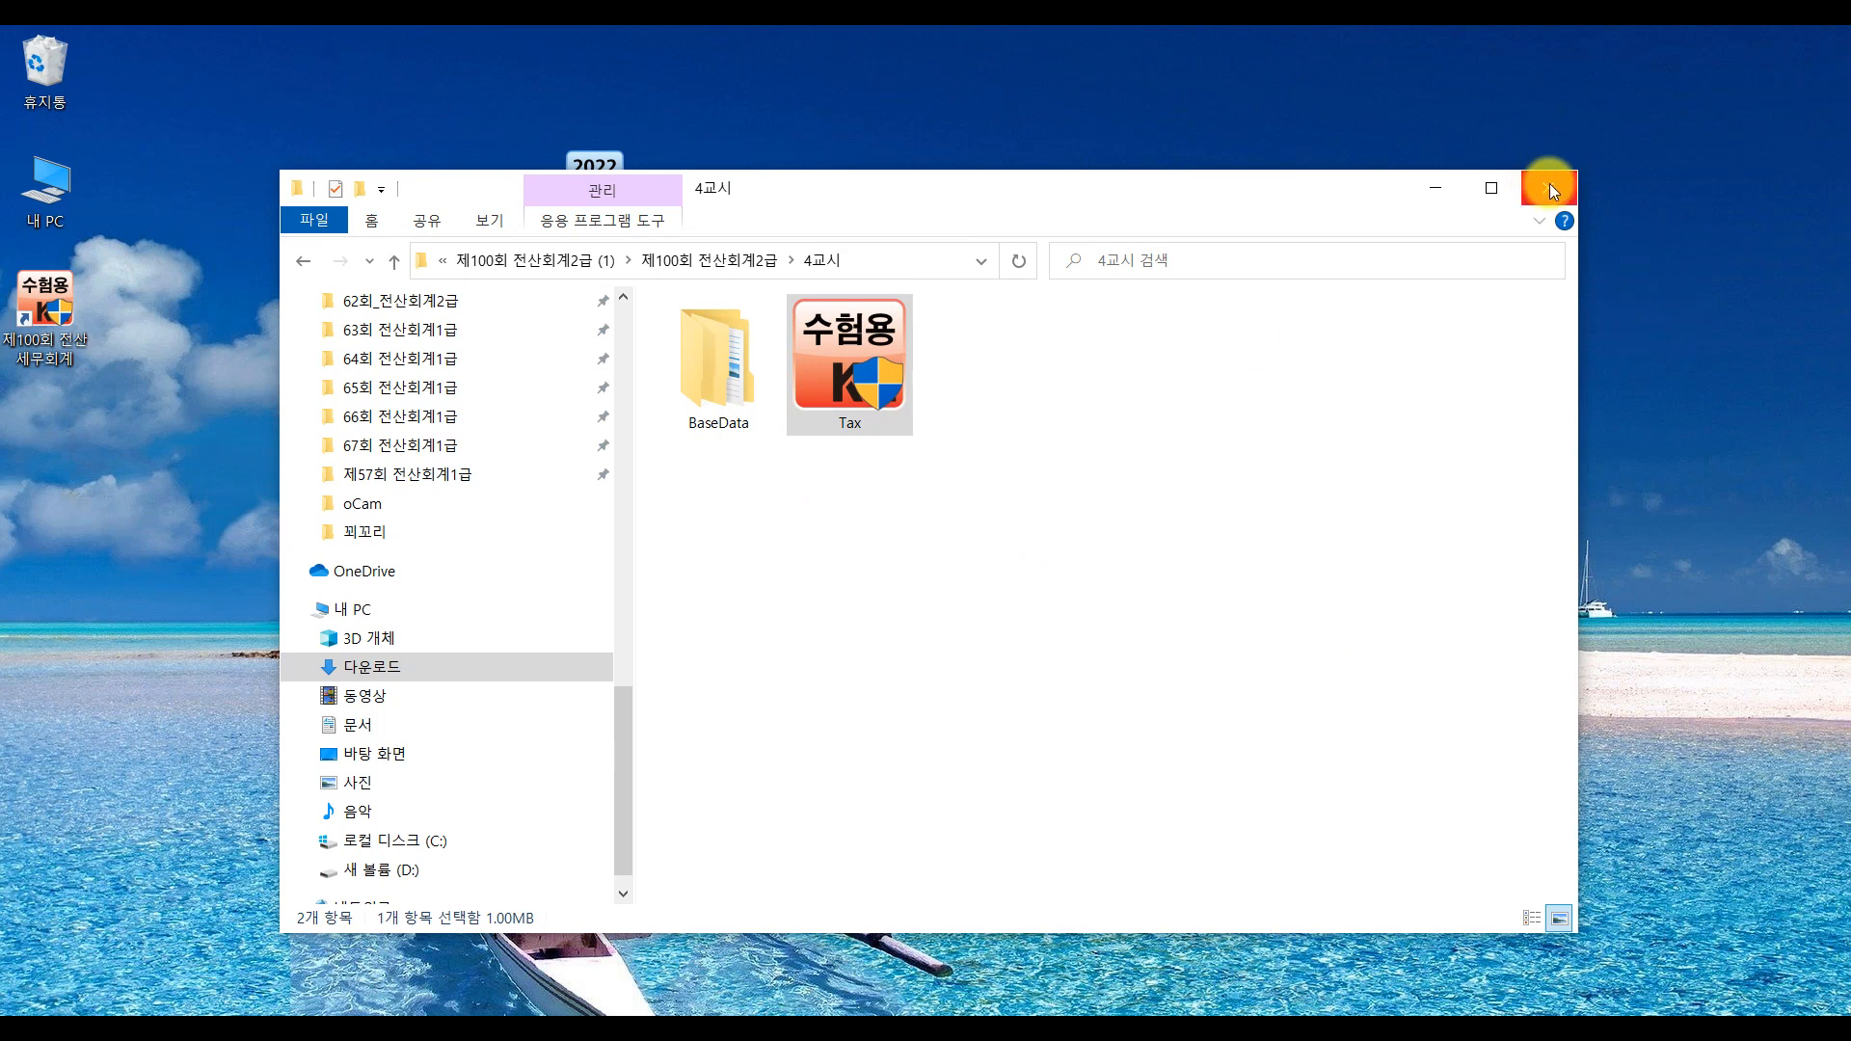
pyautogui.click(1548, 188)
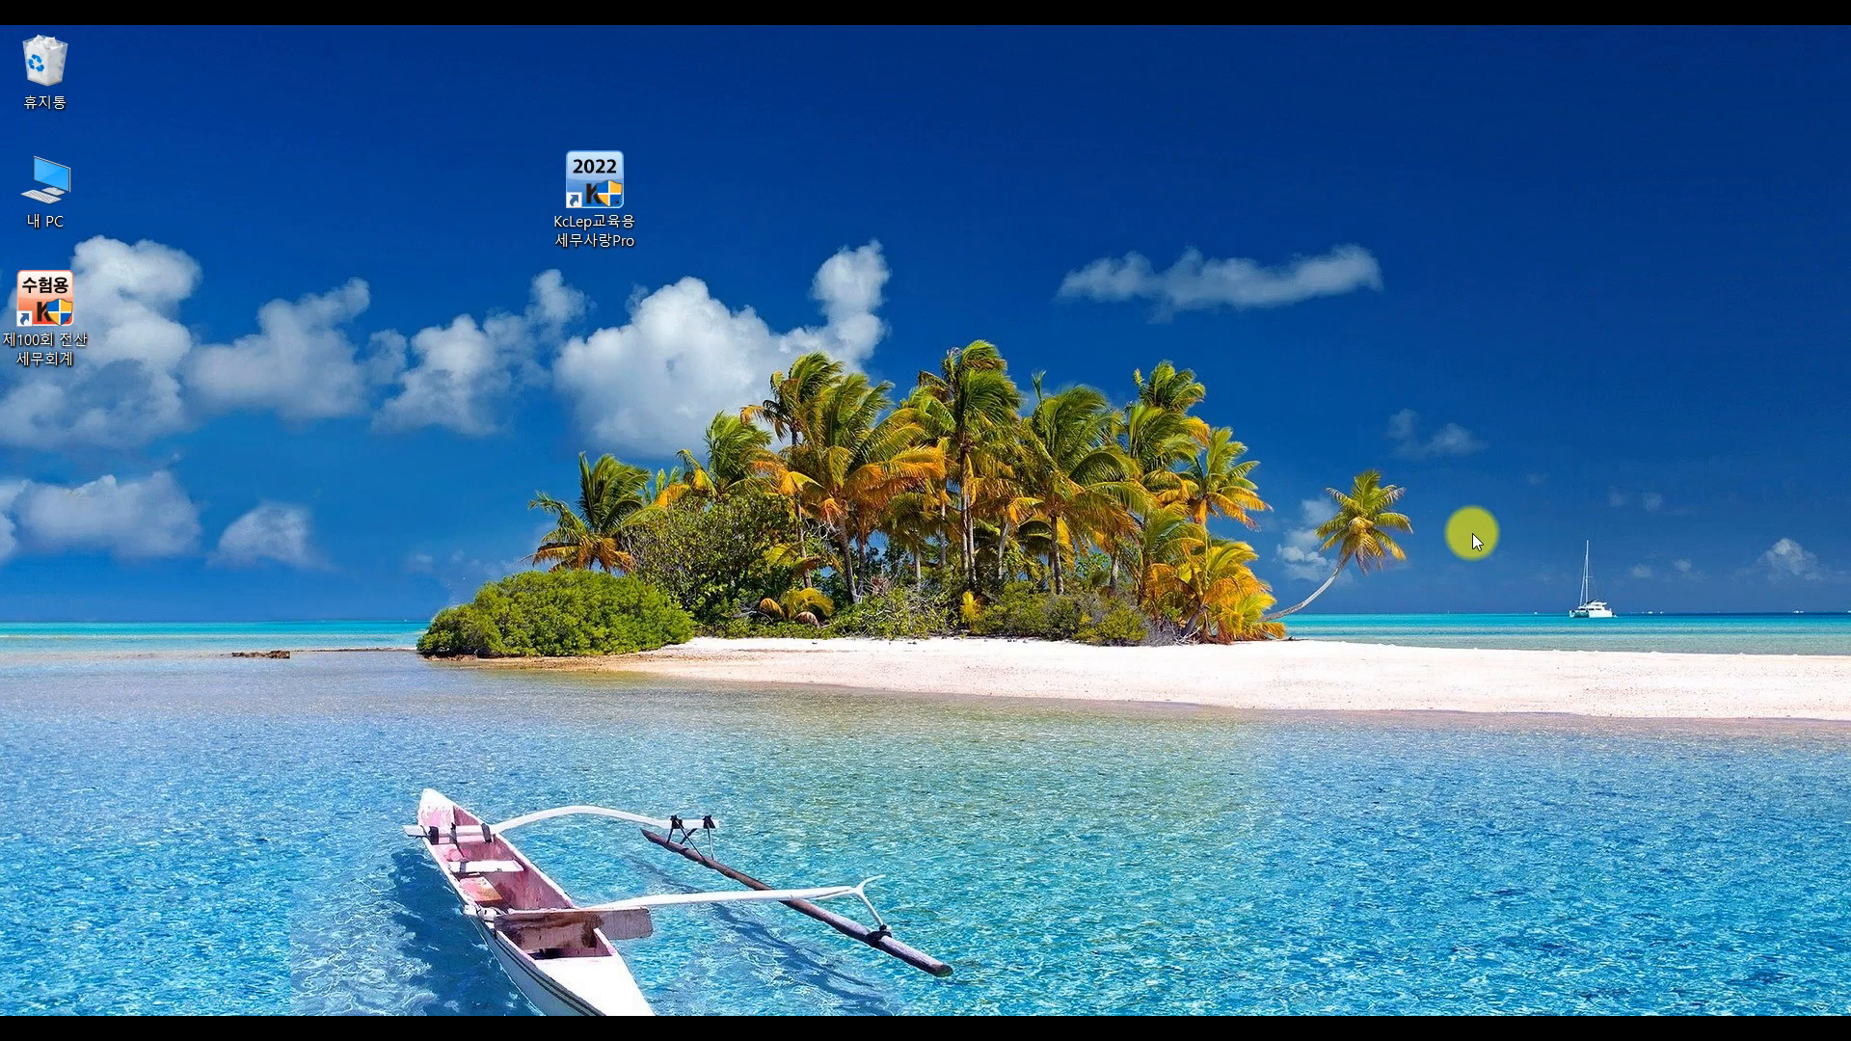
pyautogui.moveTo(58, 326); pyautogui.dragTo(464, 211)
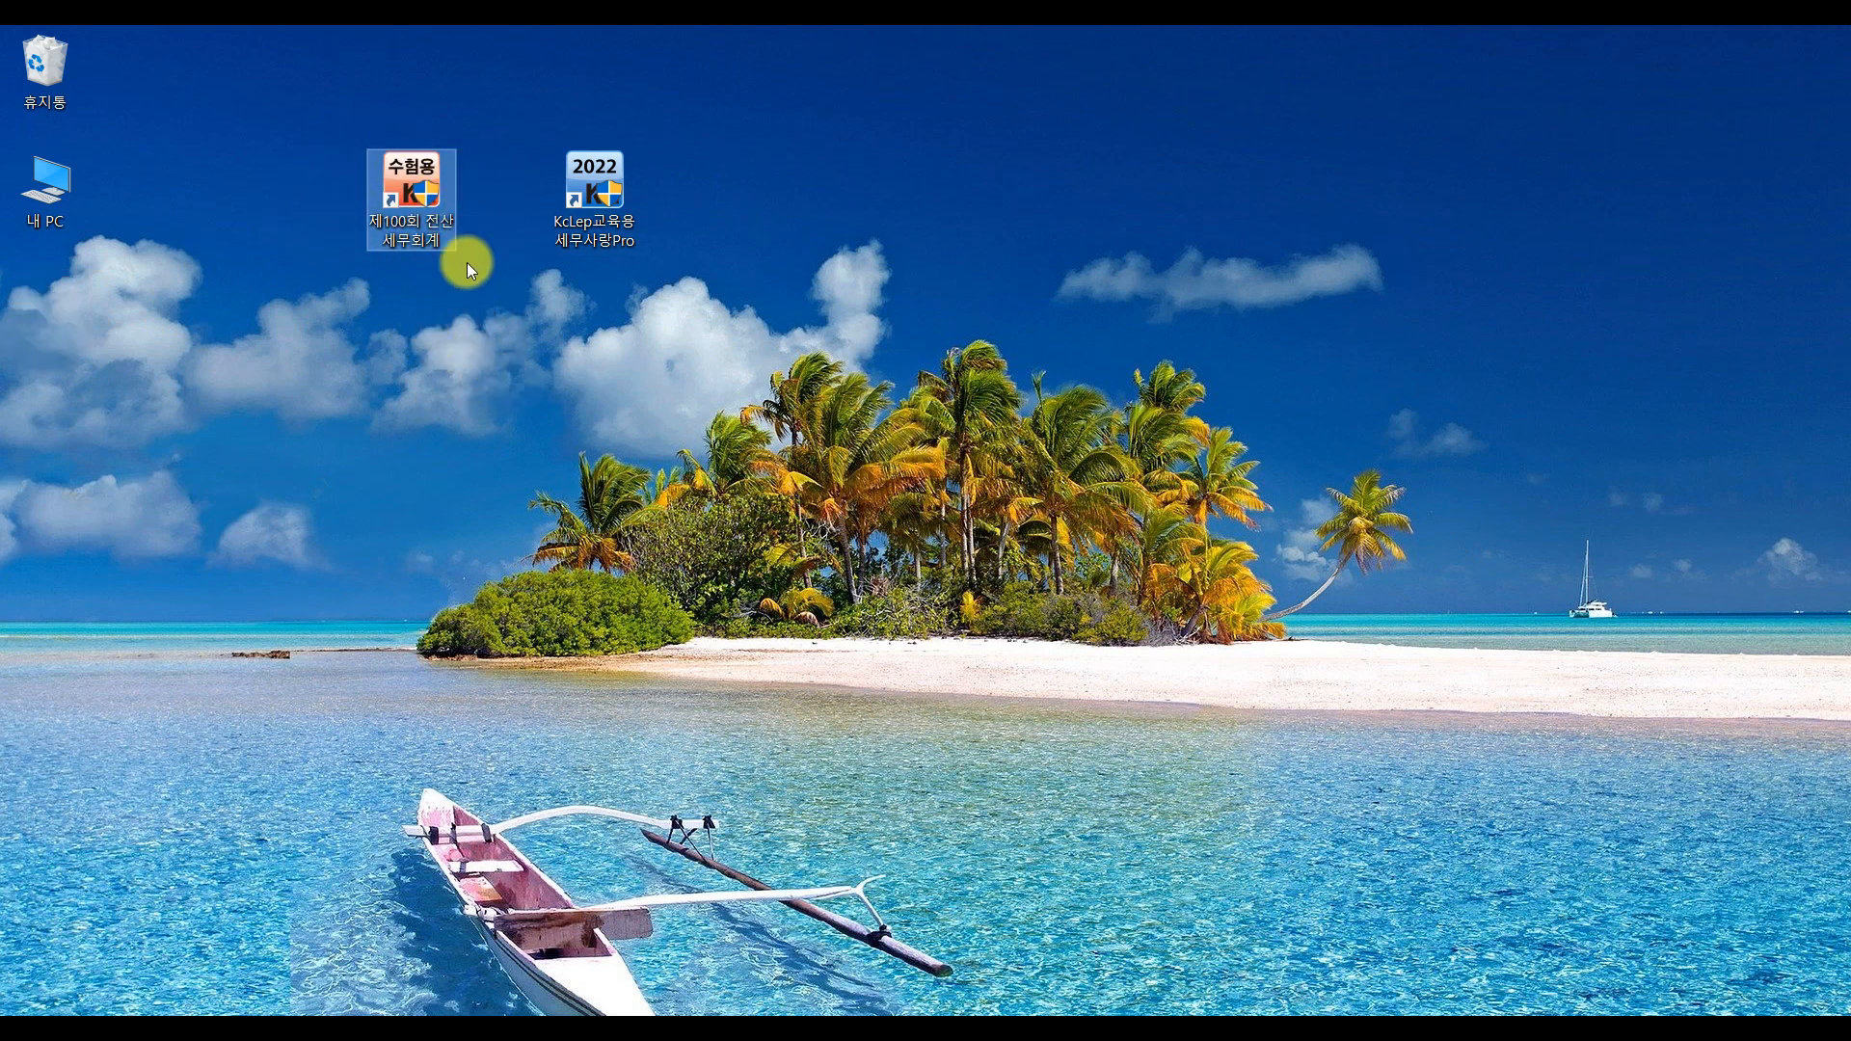
# Launch the 제100회 전산세무회계 exam shortcut and allow it on the UAC prompt
pyautogui.click(409, 237)
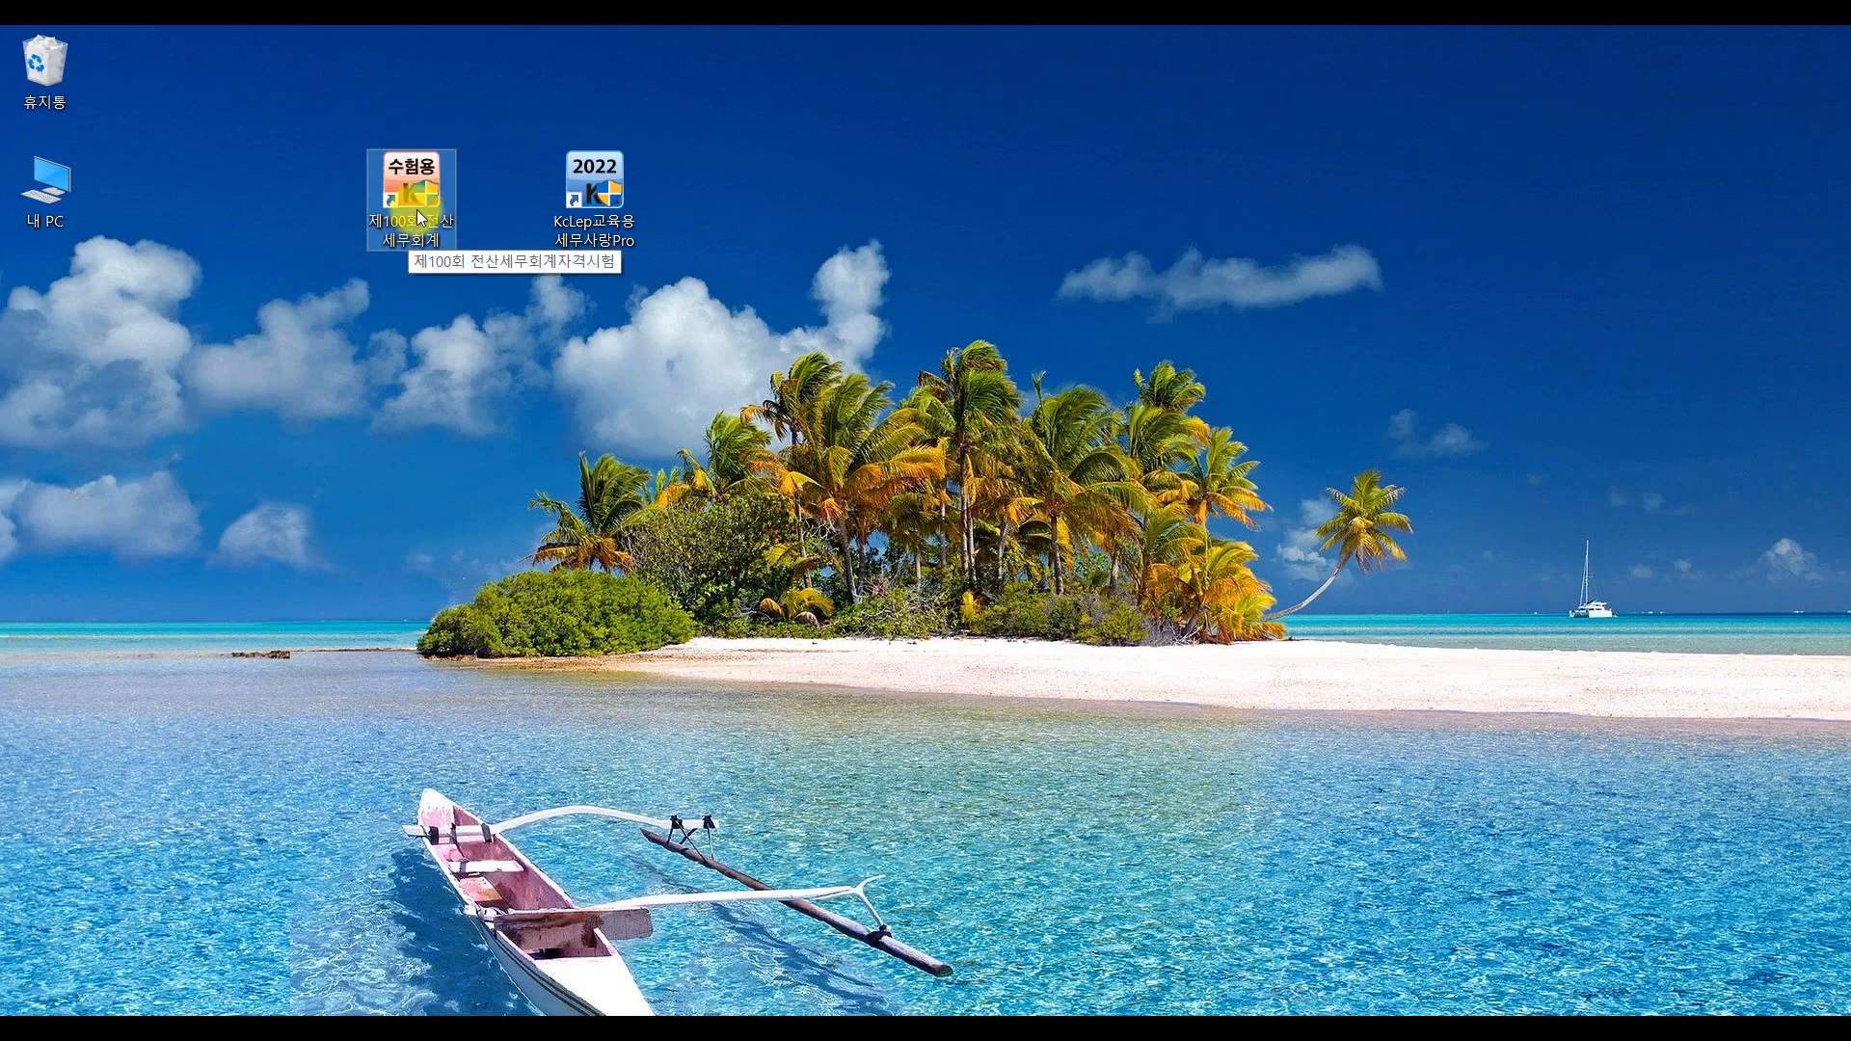
pyautogui.doubleClick(416, 210)
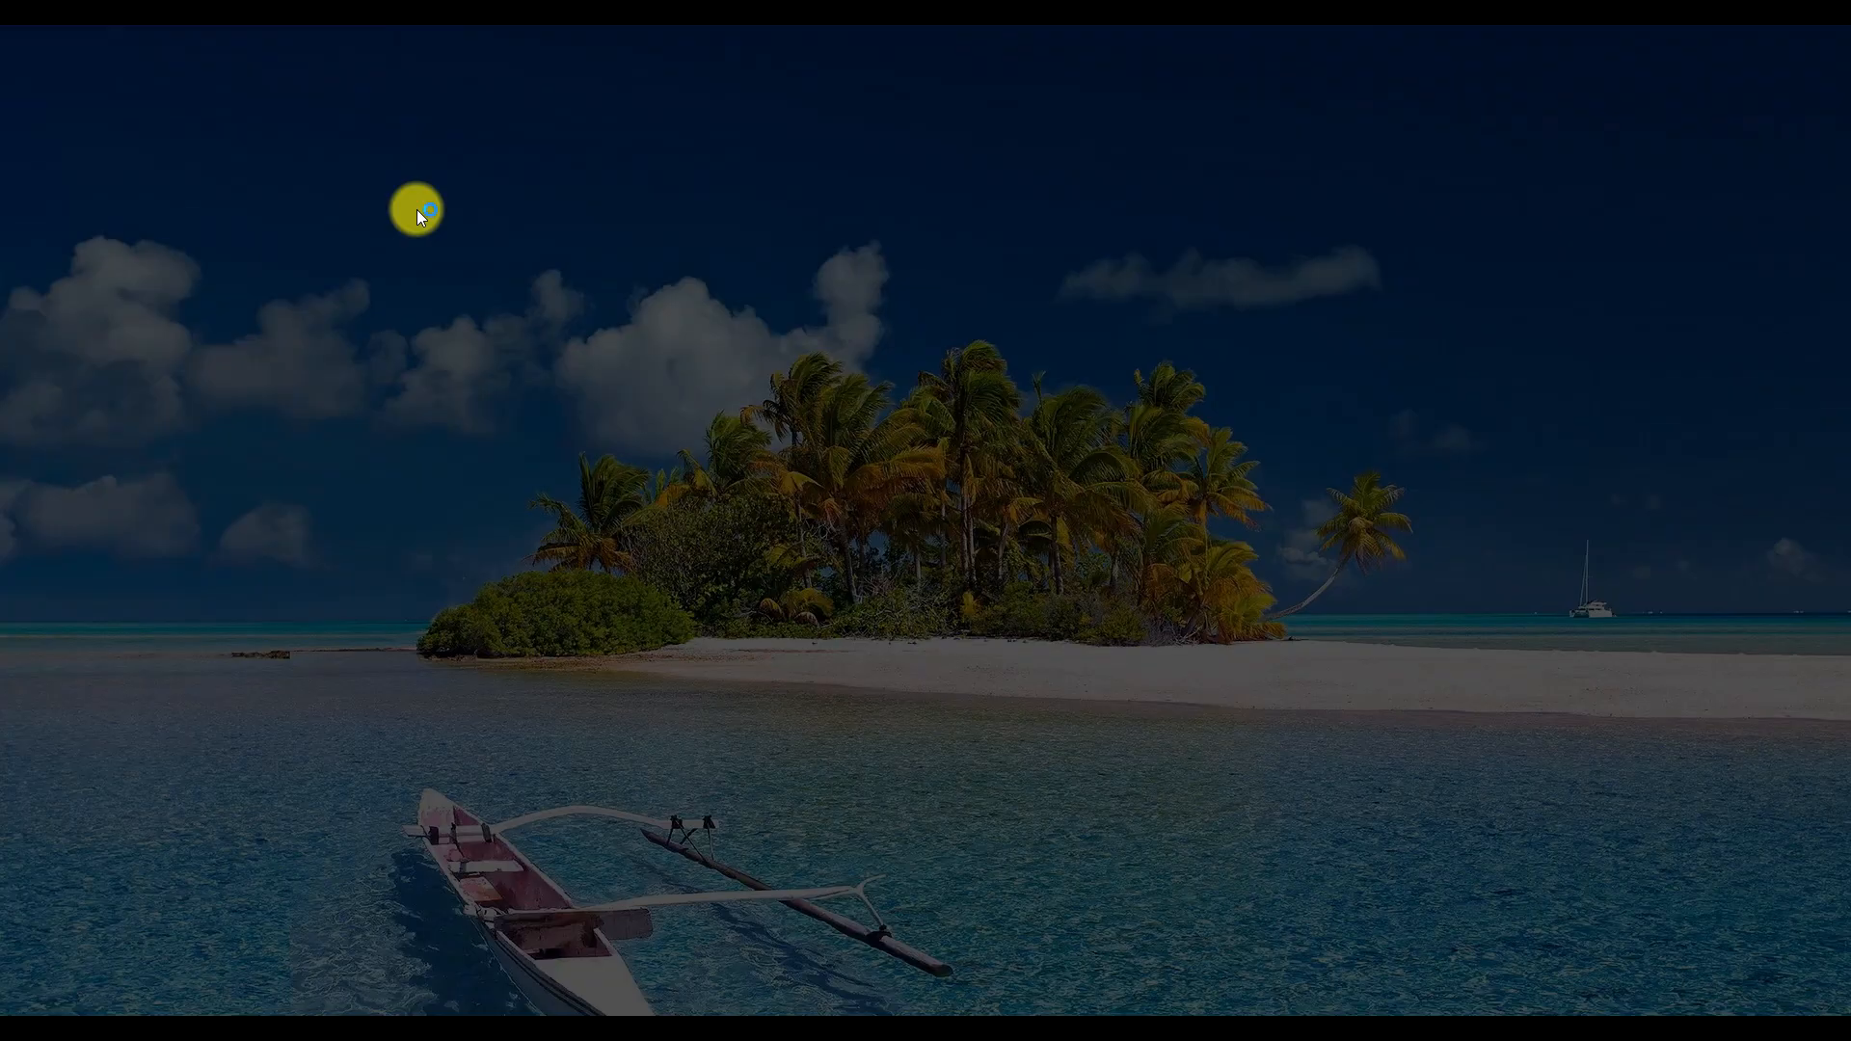
pyautogui.click(839, 703)
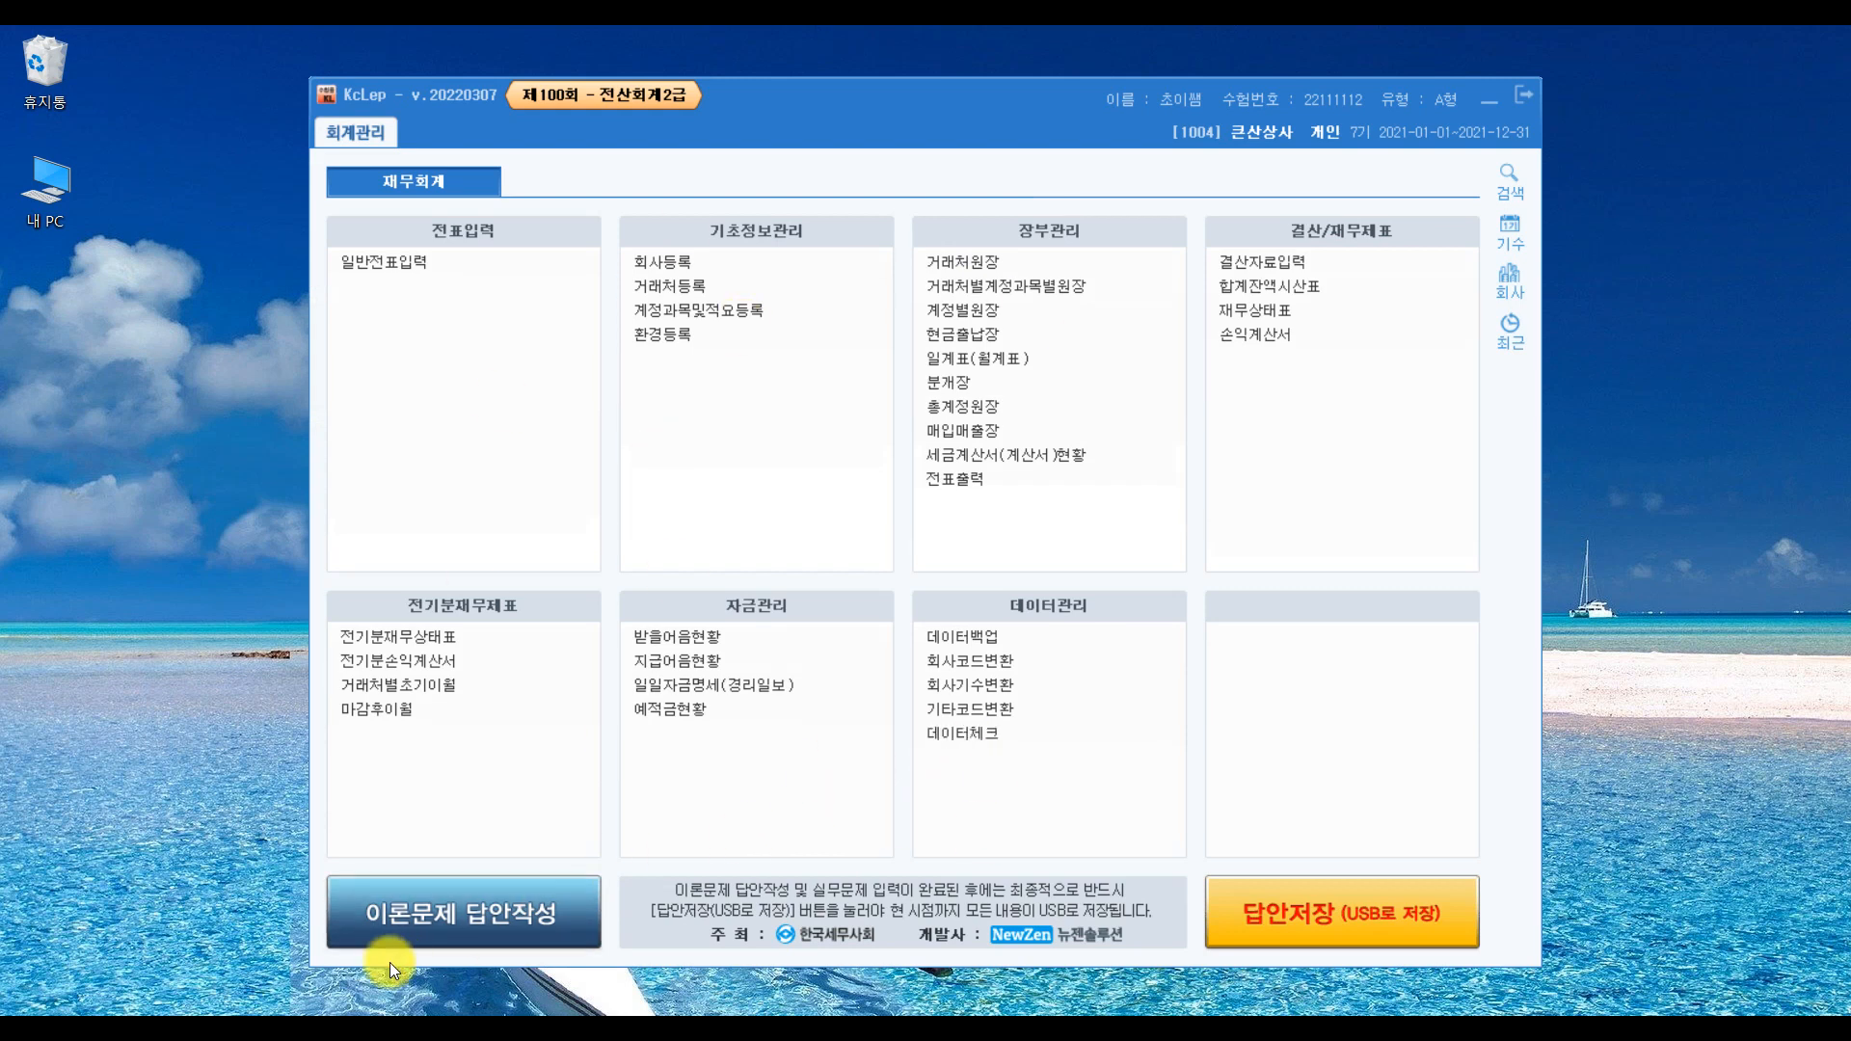
pyautogui.click(478, 920)
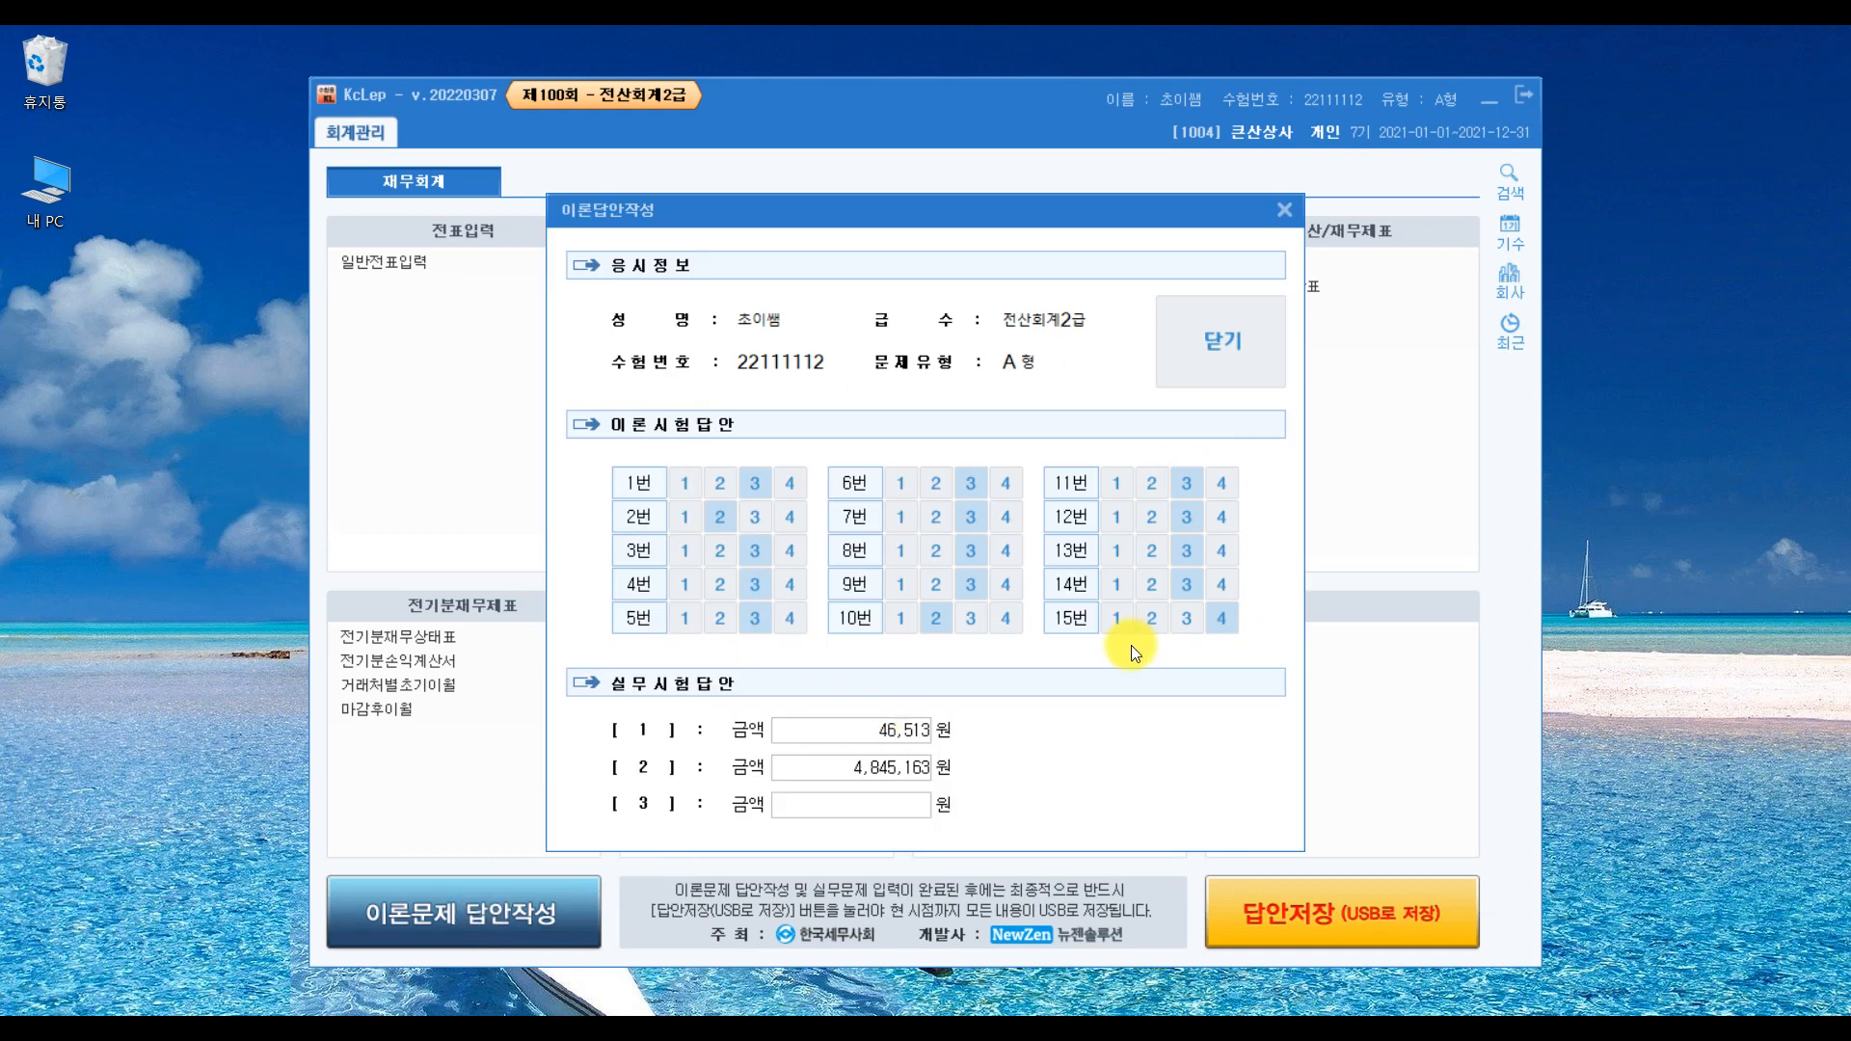
pyautogui.click(1271, 344)
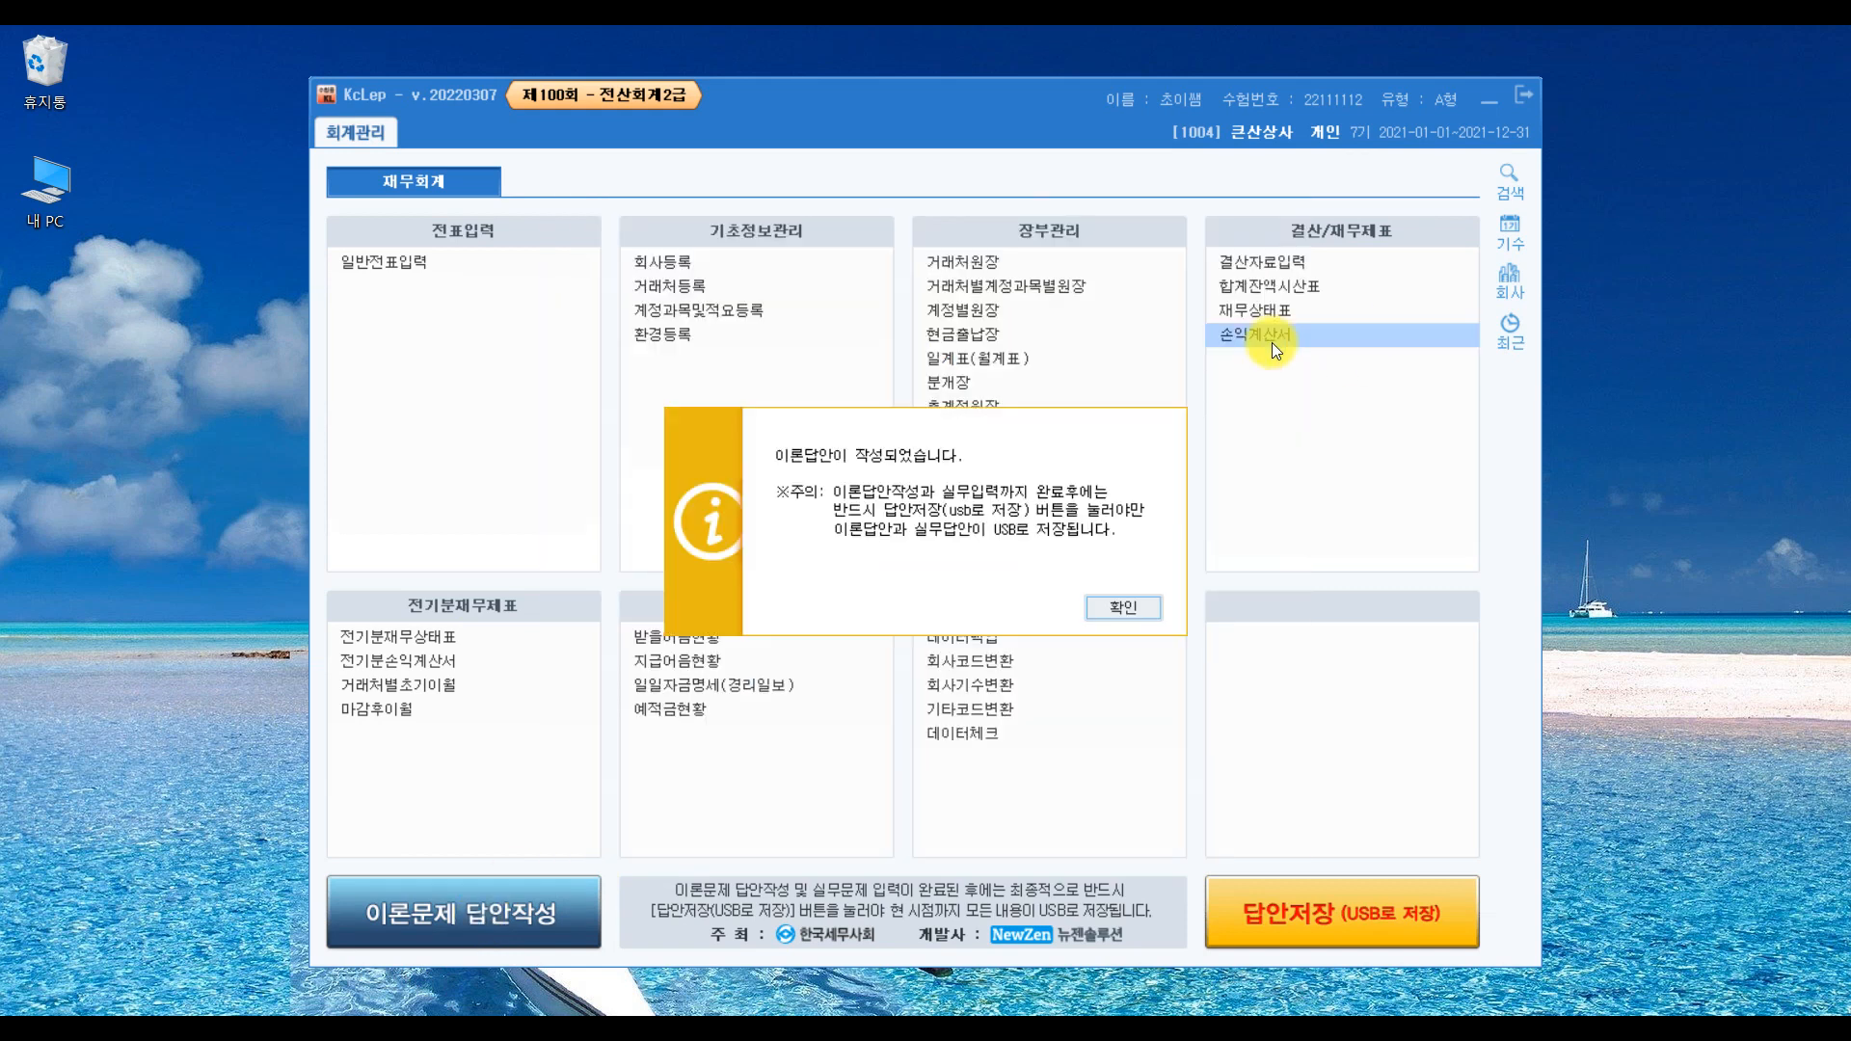
pyautogui.click(1128, 605)
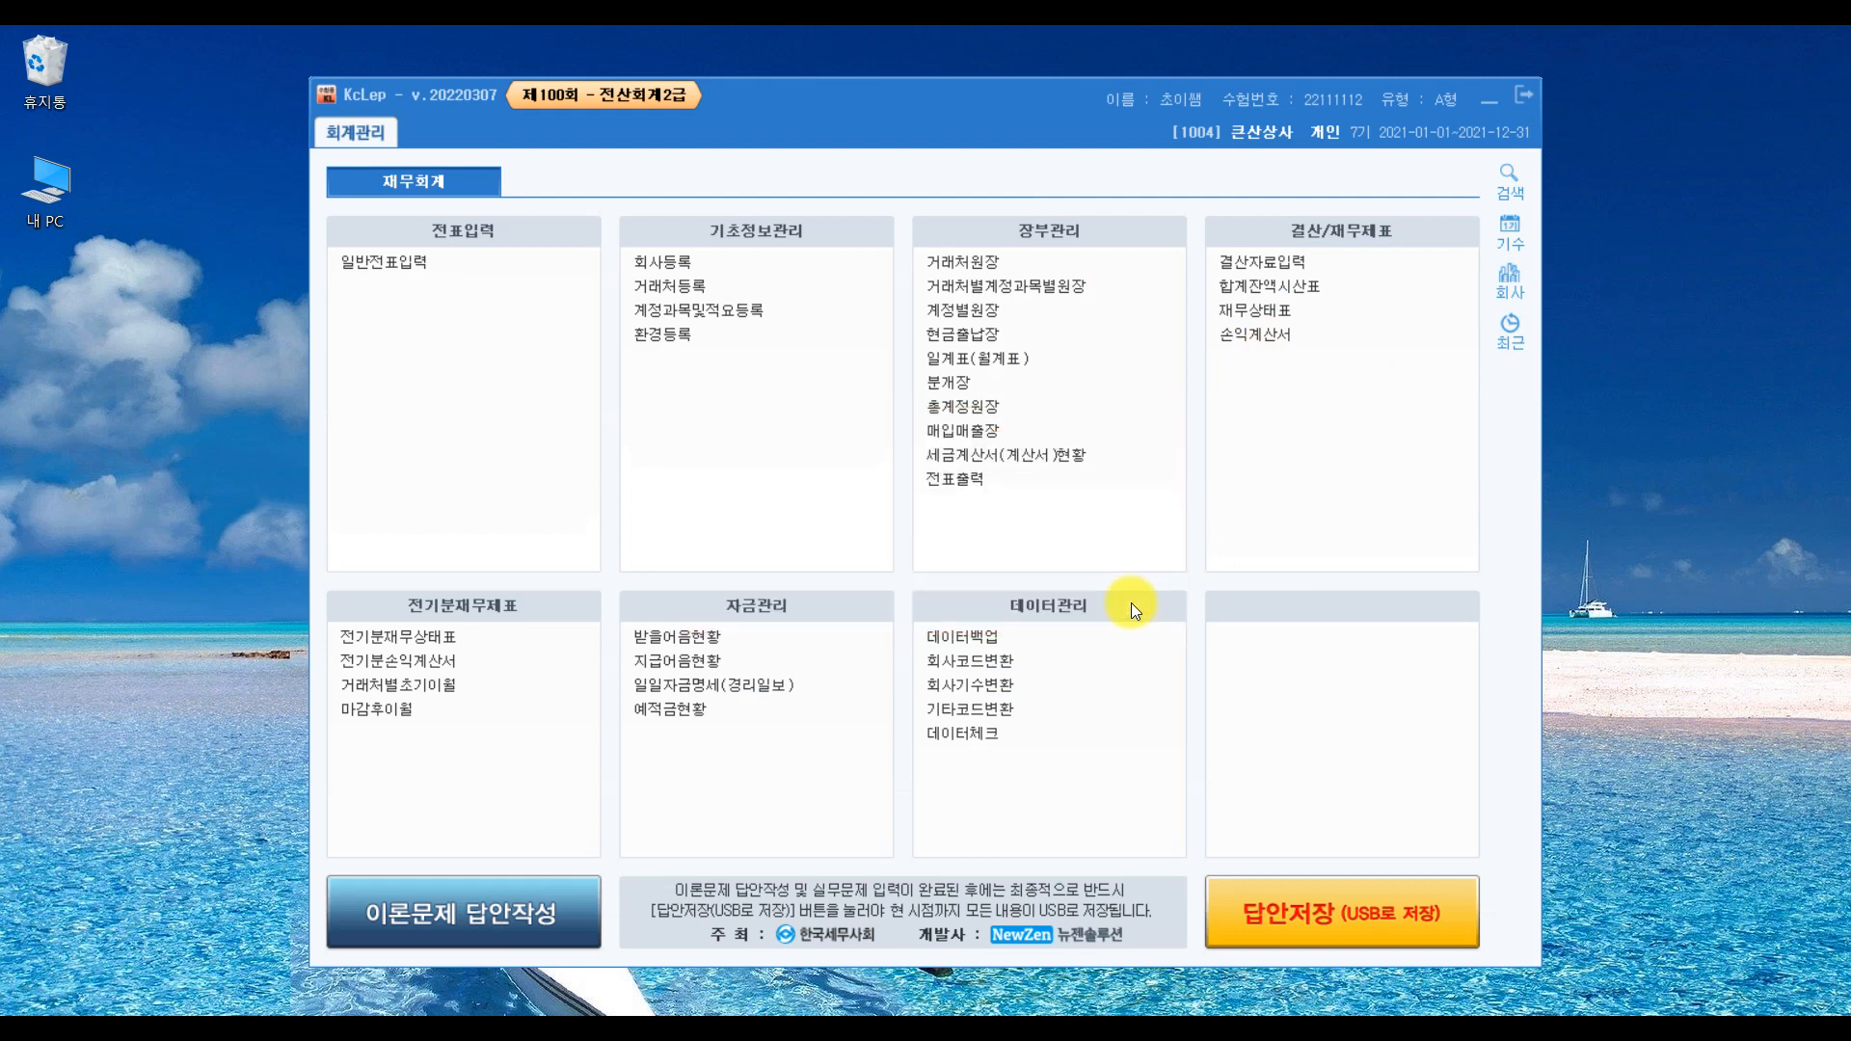
pyautogui.click(1519, 95)
pyautogui.click(950, 568)
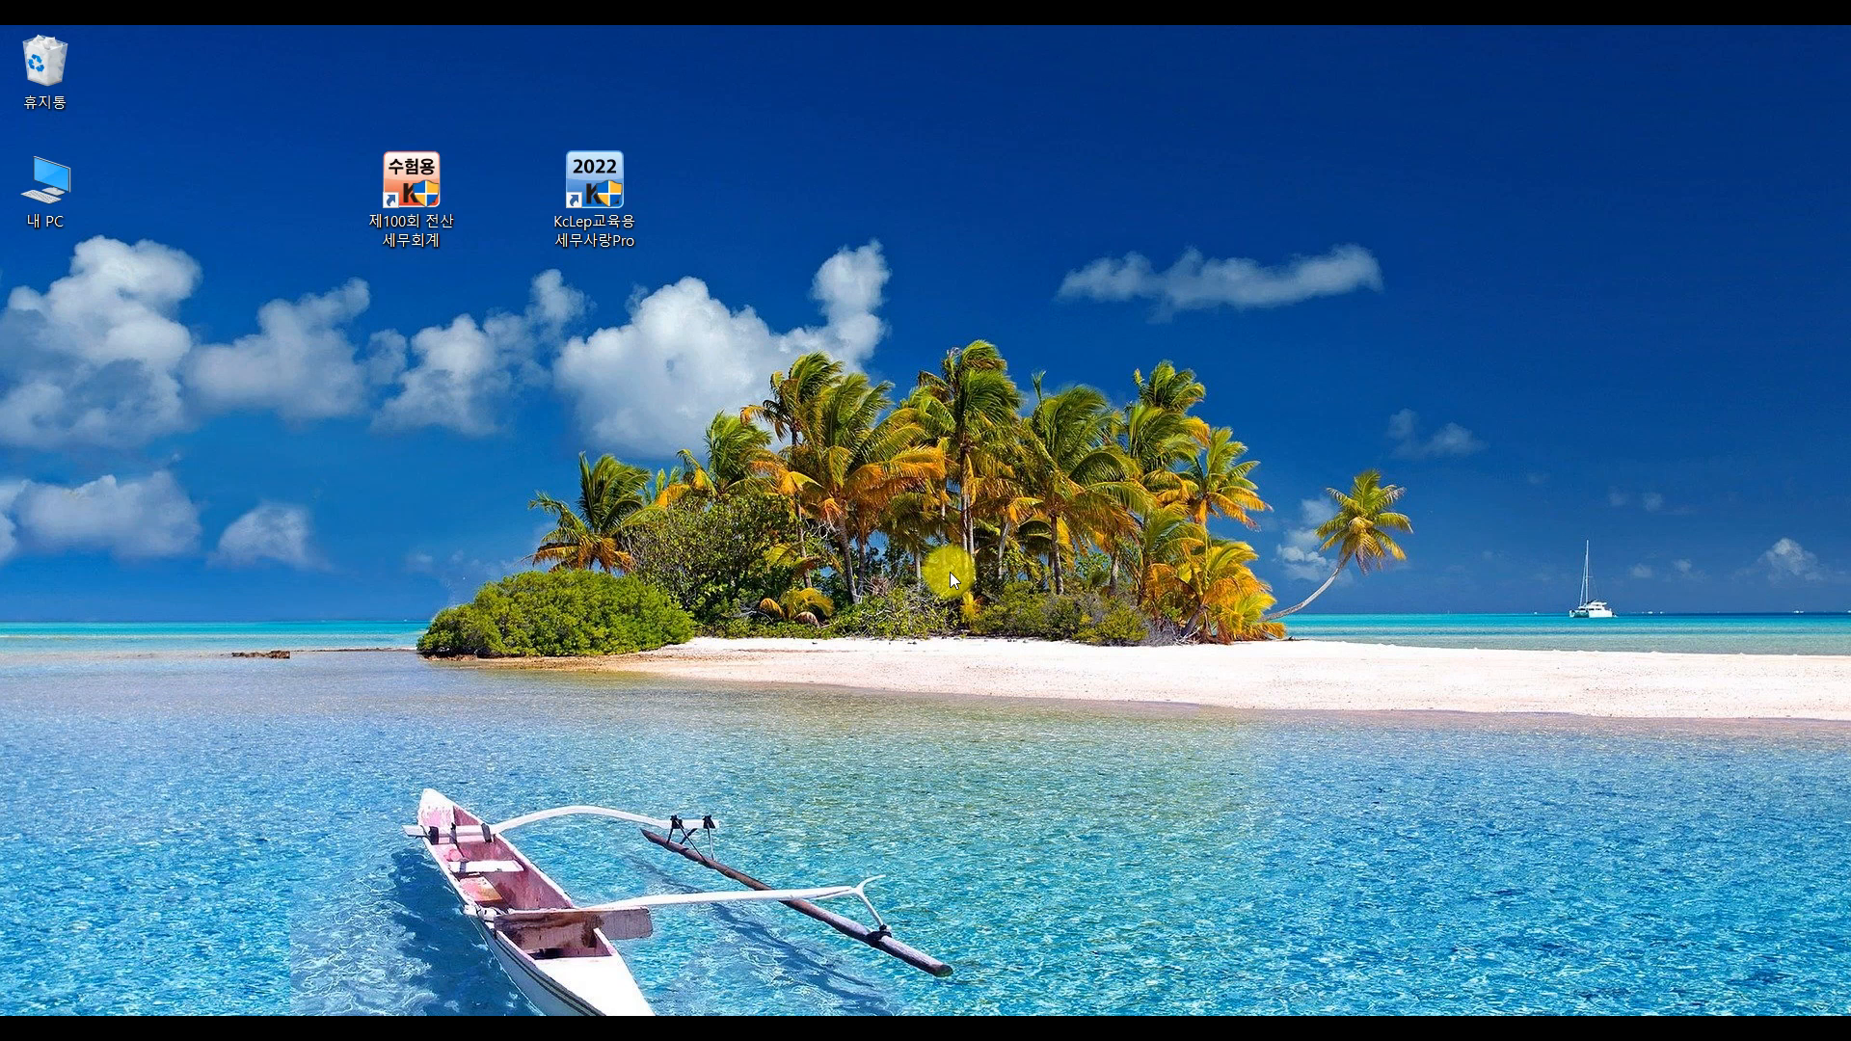
pyautogui.doubleClick(417, 217)
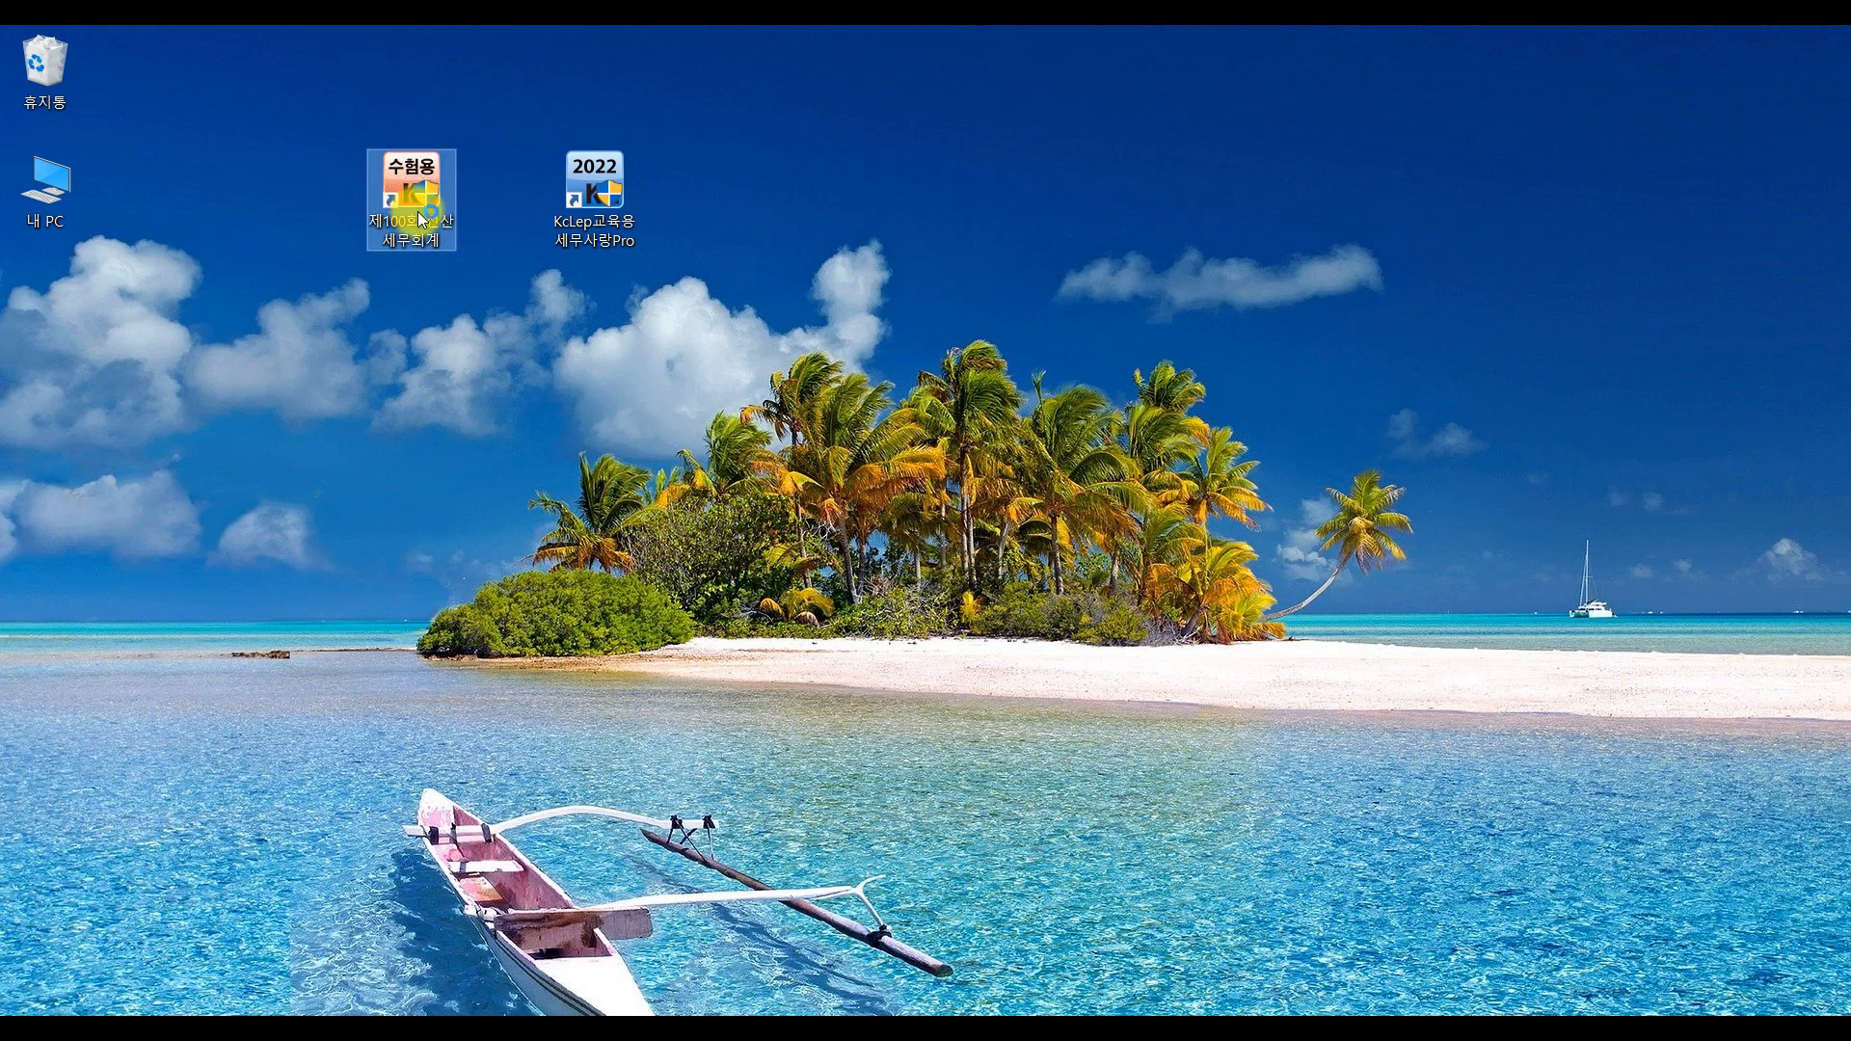
pyautogui.click(1202, 673)
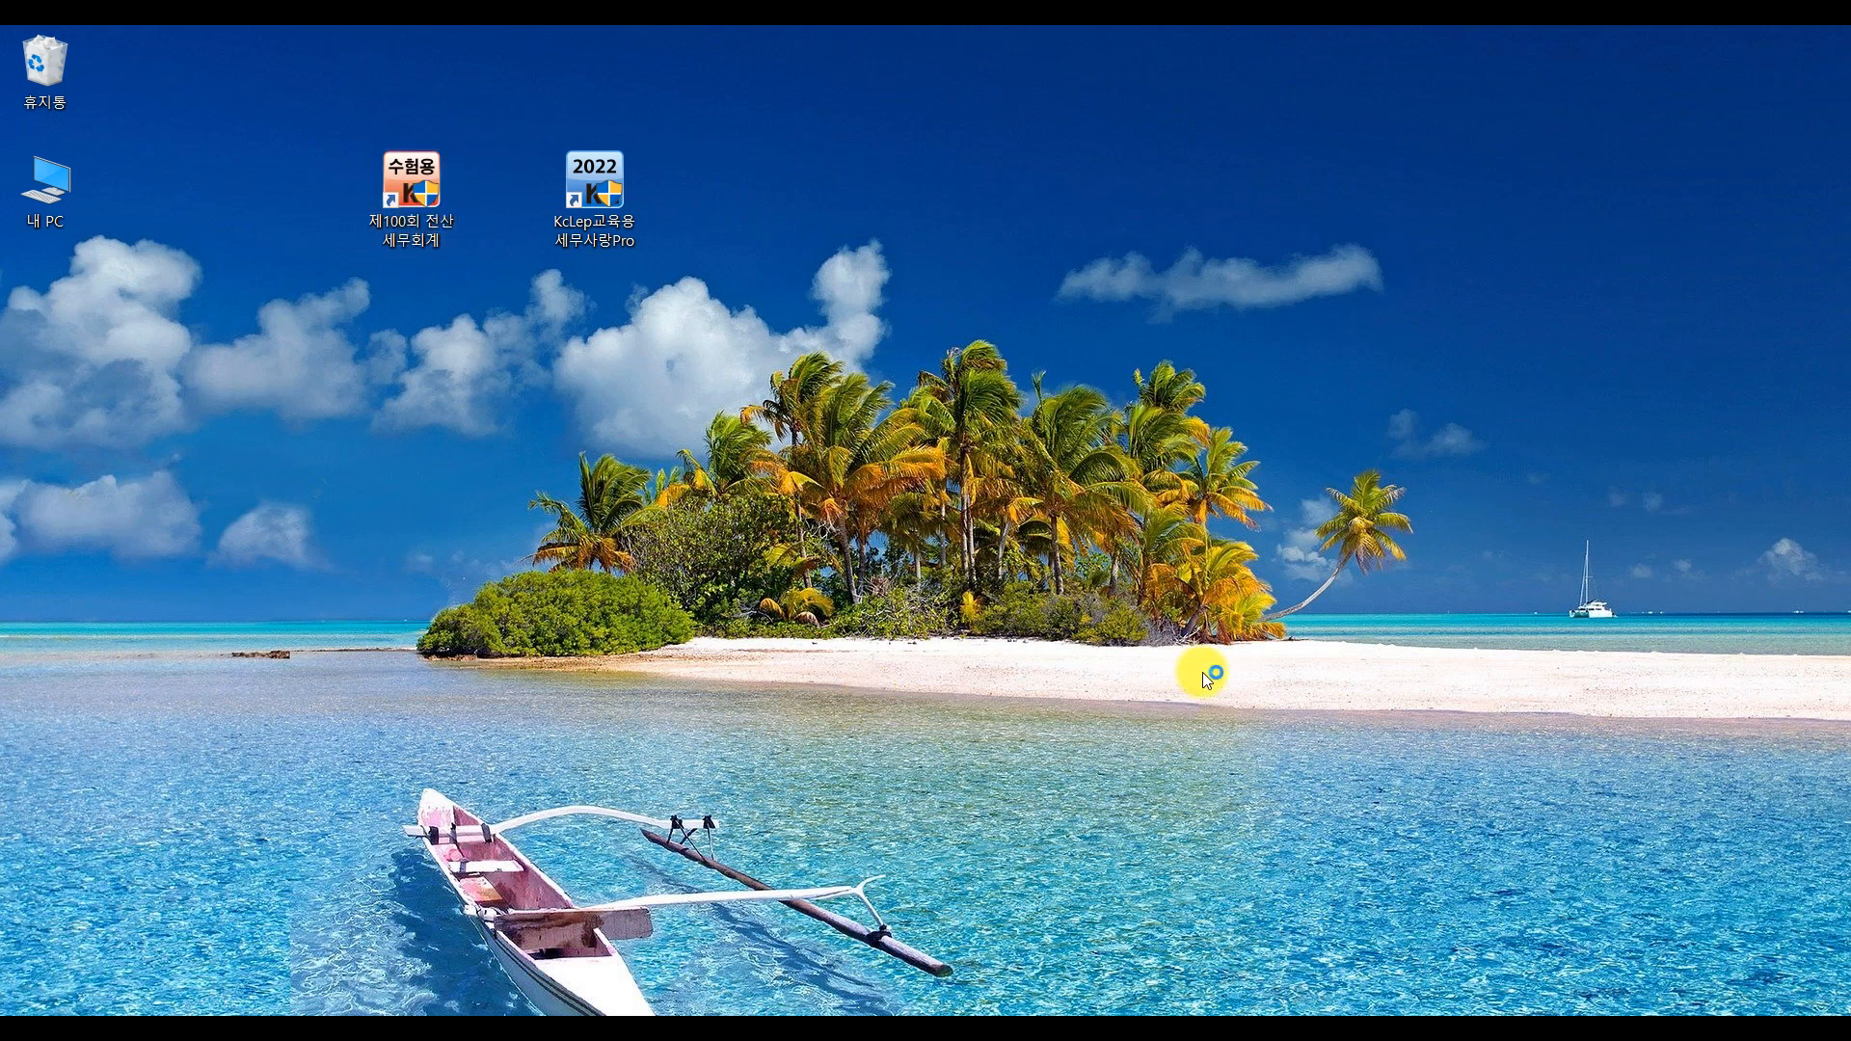